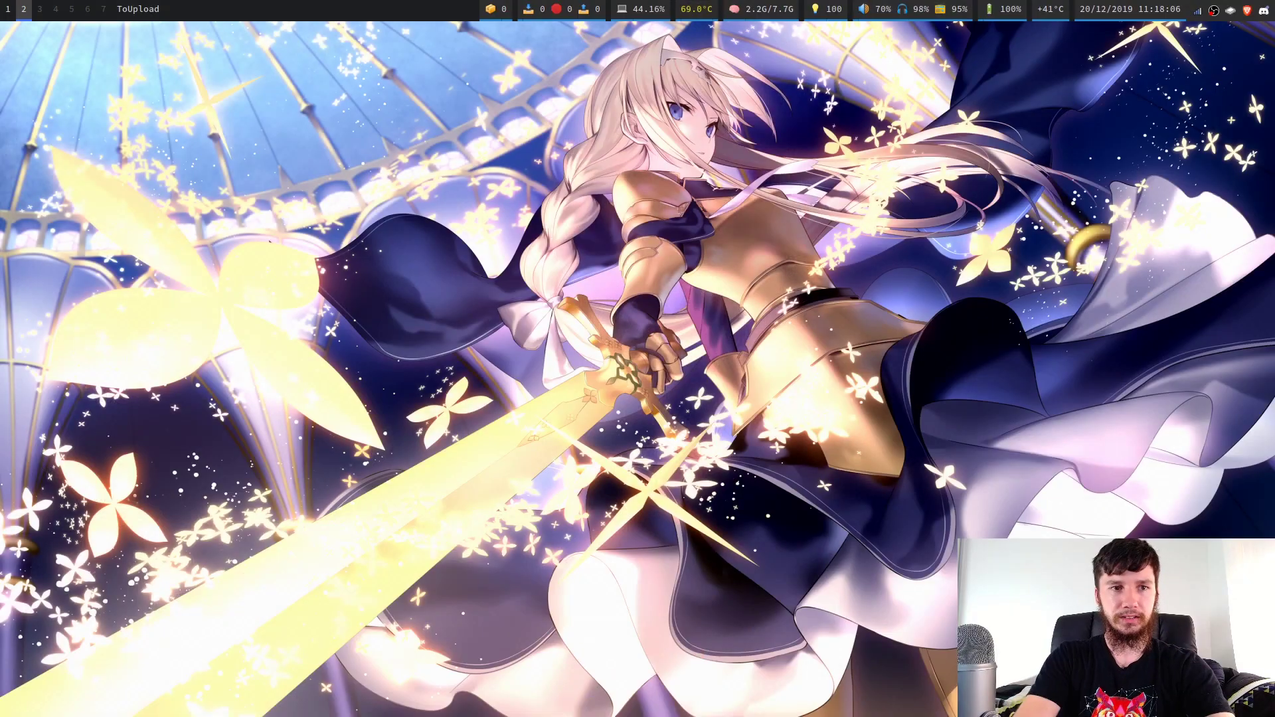
- Switch to desktop 1, stop picom to turn transparency off, and enlarge the terminal text
key("super+1")
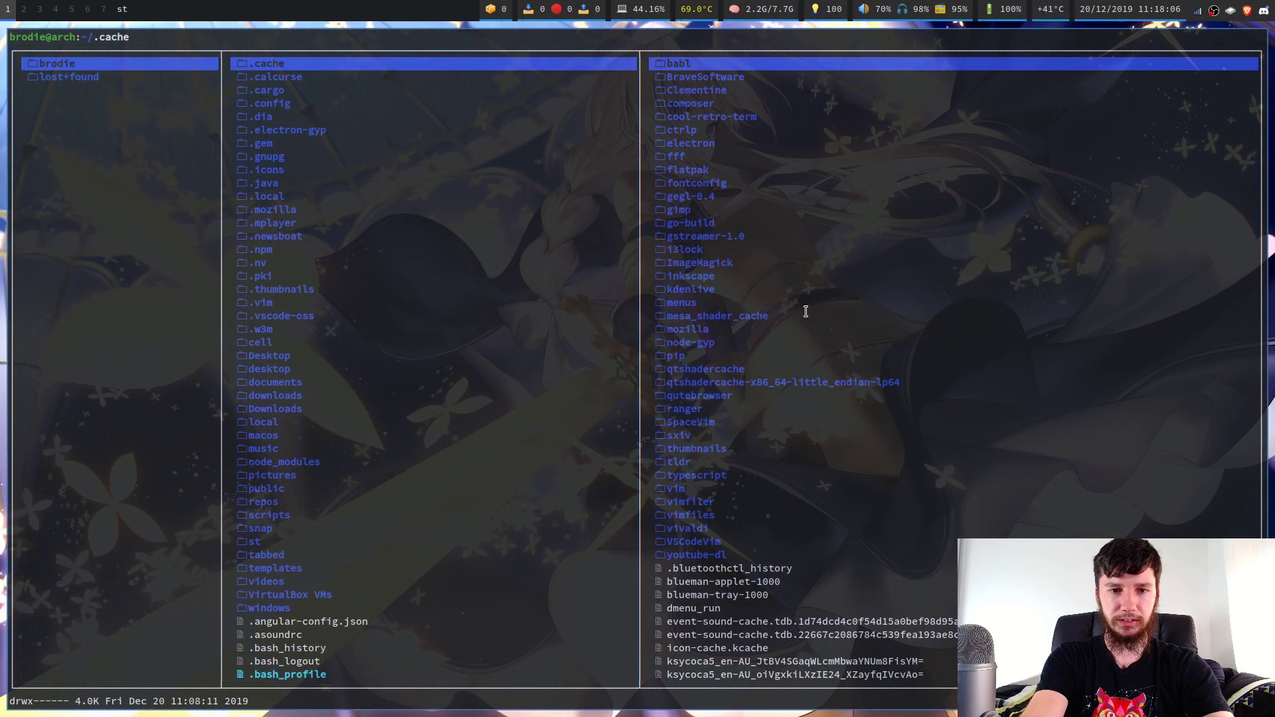
key("super+p")
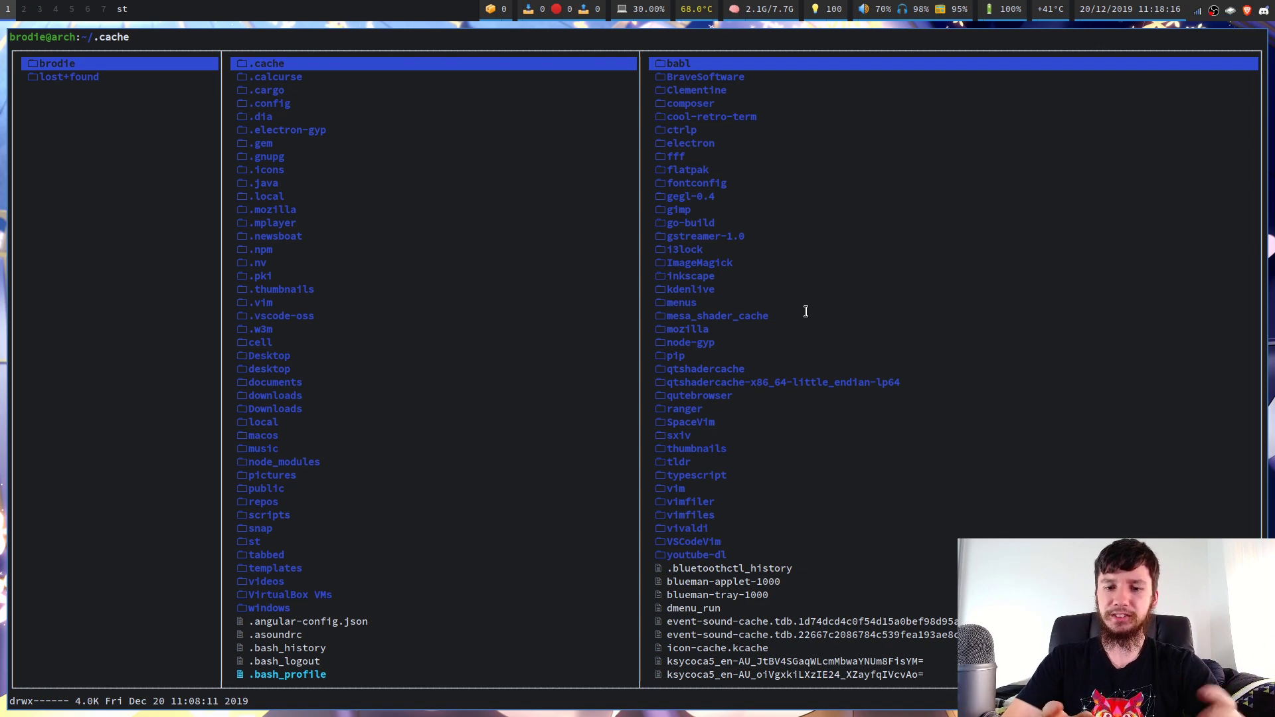
key("ctrl+shift+Page_Up")
key("ctrl+shift+Page_Up")
key("ctrl+shift+Page_Up")
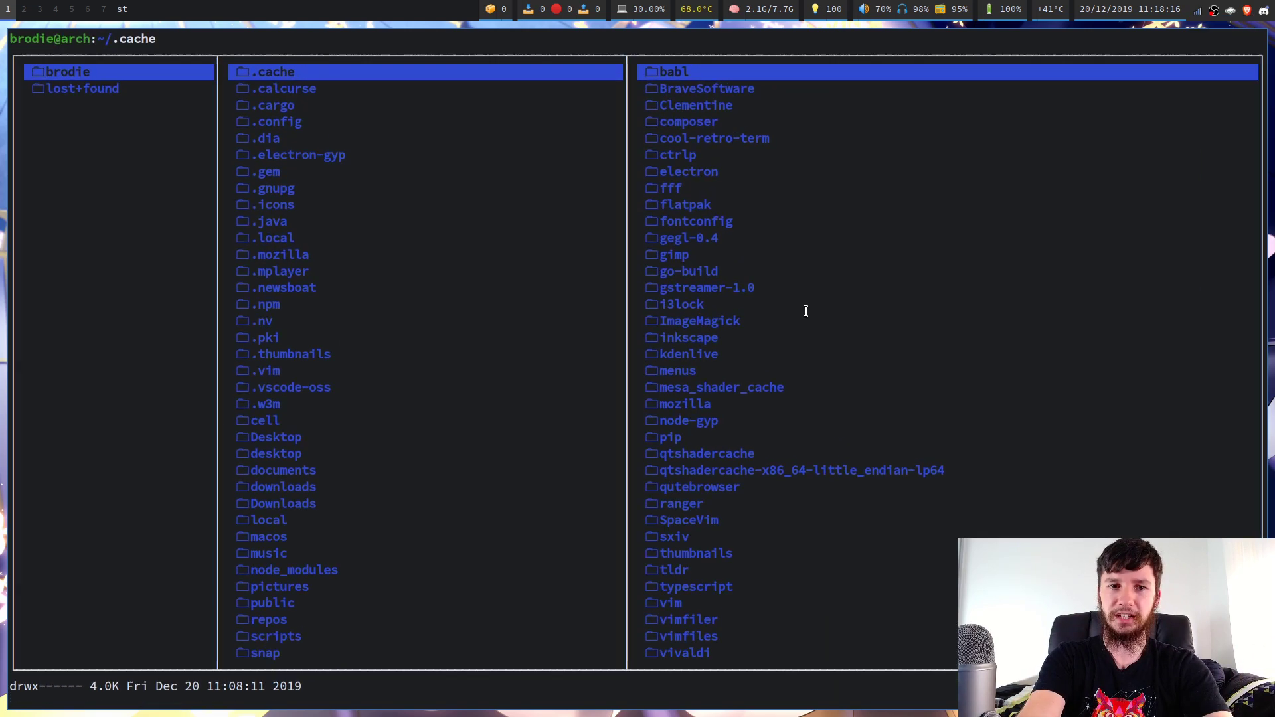
- In ranger, jump to .config and search 'sx' to enter the sxhkd folder
key("g")
key("c")
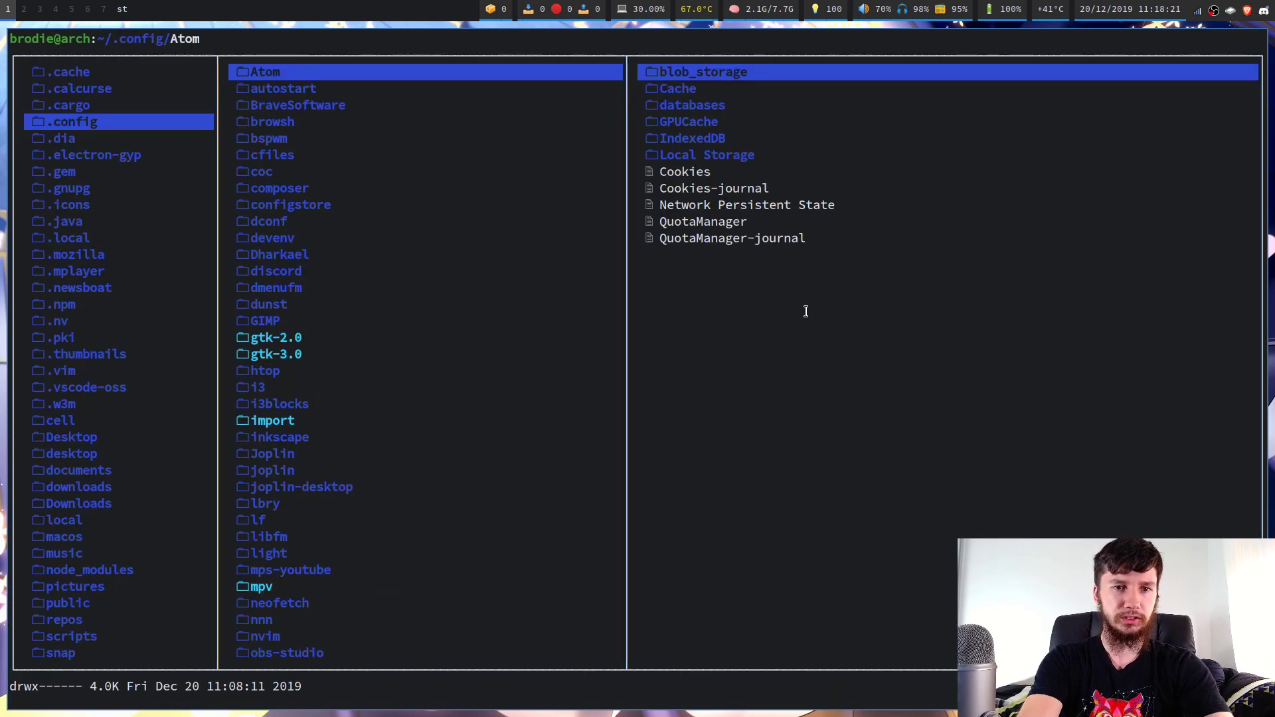
key("slash")
type("sx")
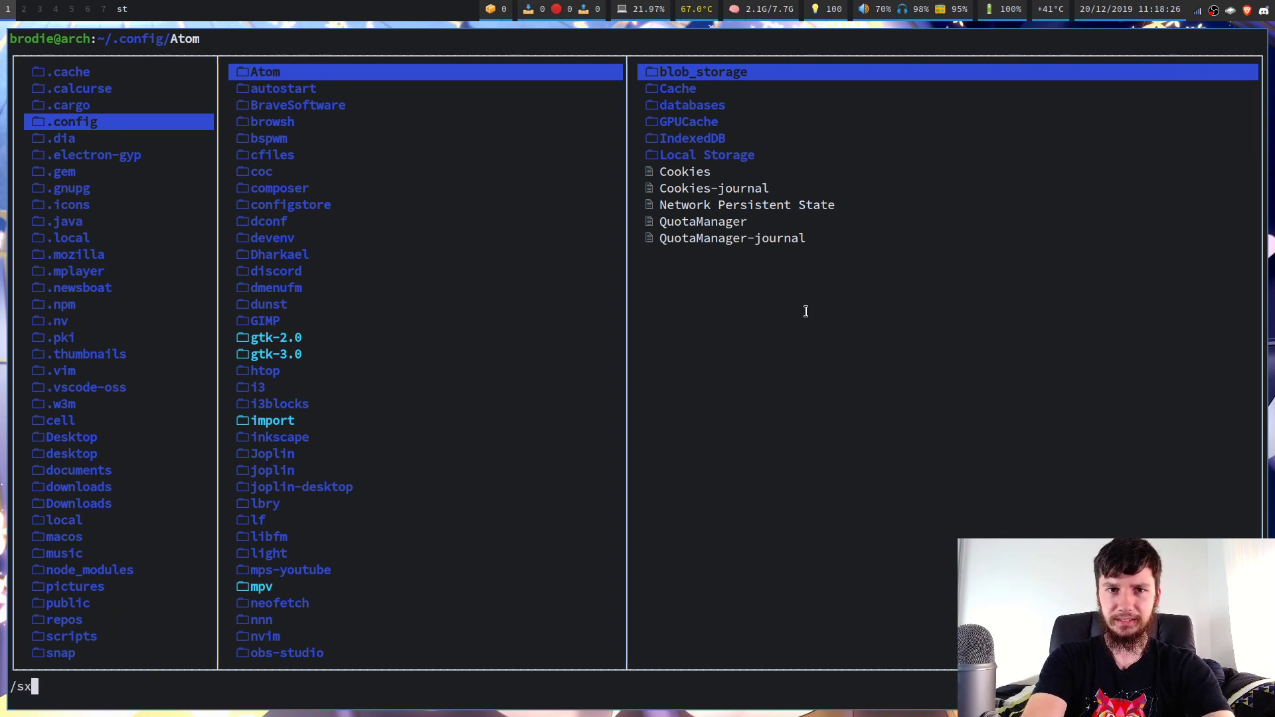
key("Return")
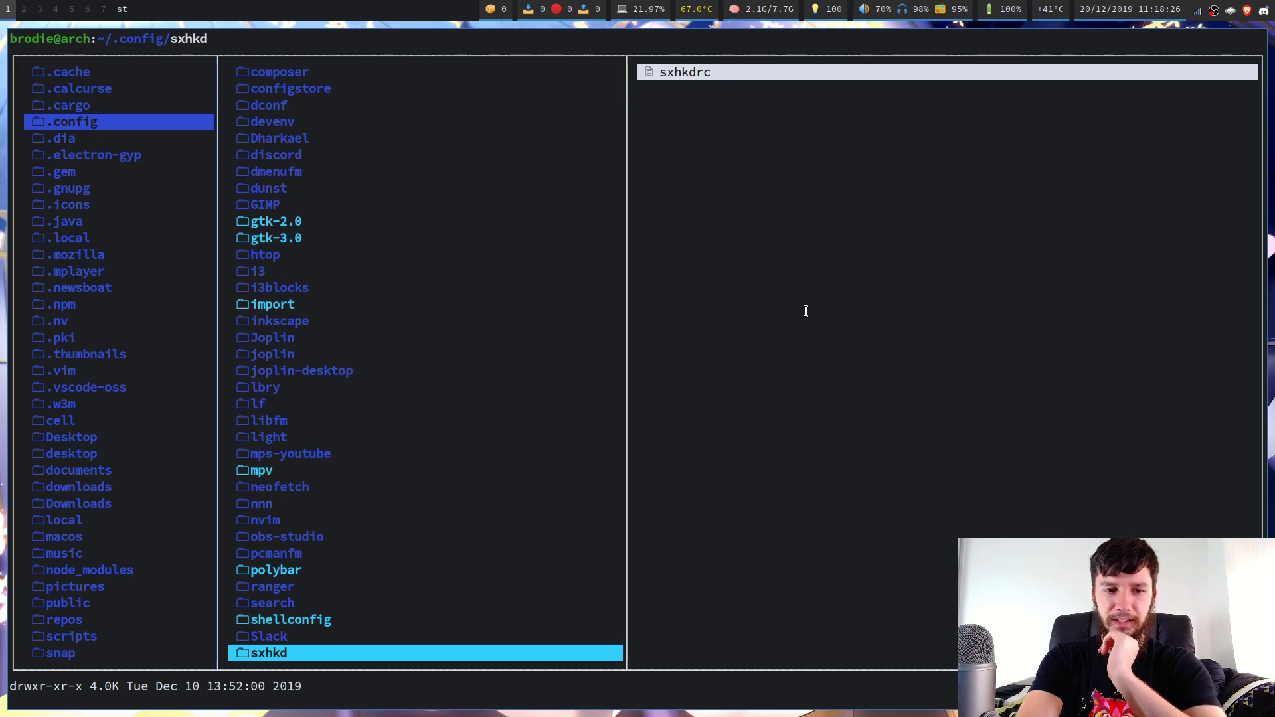
left_click(287, 653)
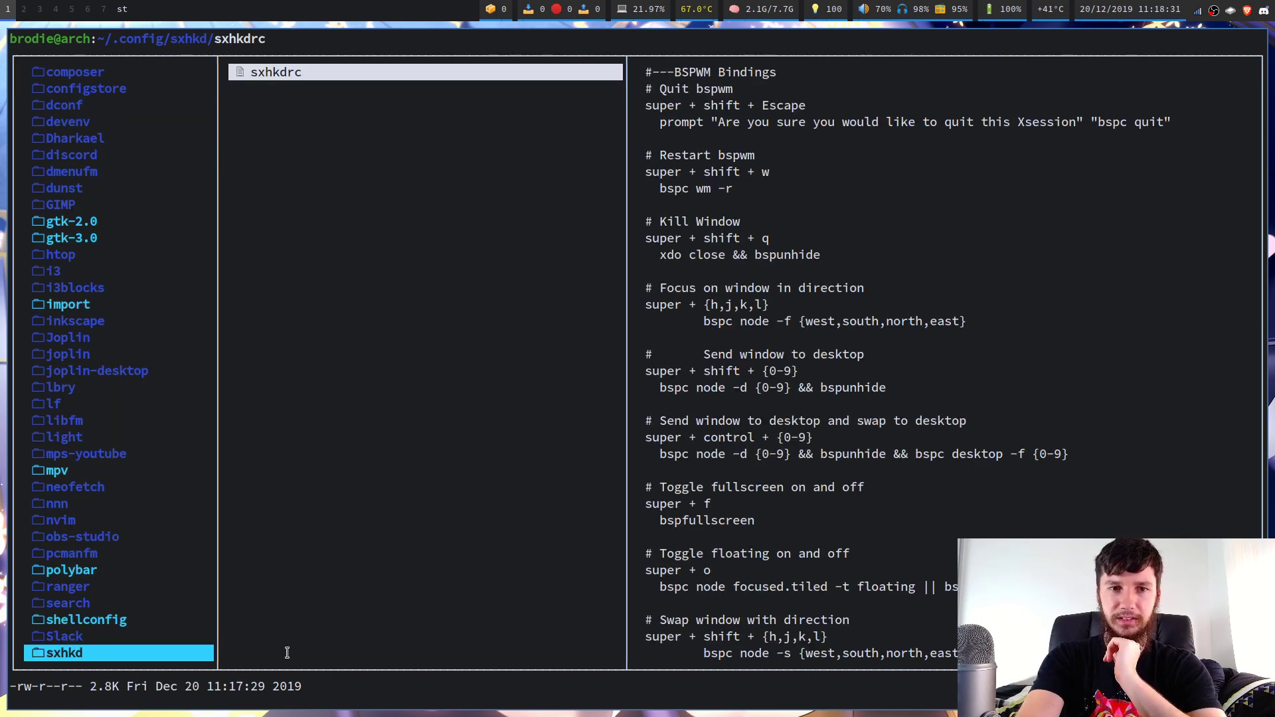
- Open sxhkdrc in Neovim and hide the NERDTree file sidebar
key("l")
key("ctrl+n")
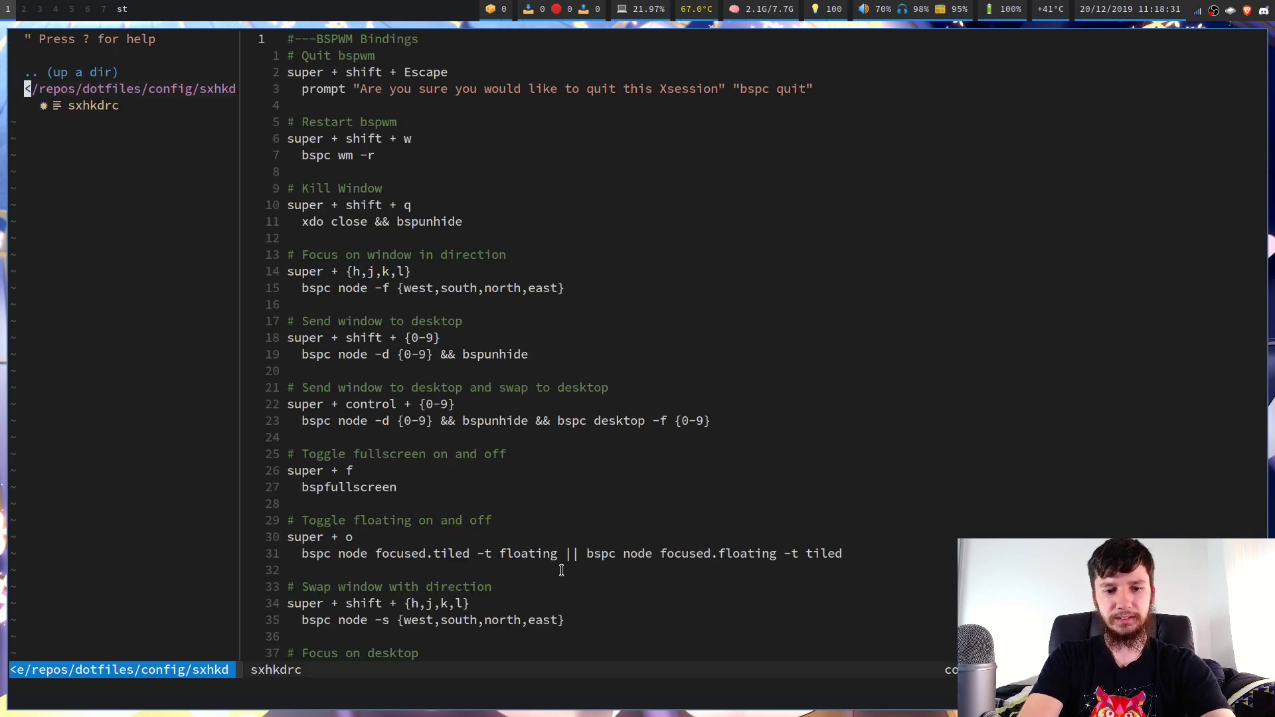
key("ctrl+n")
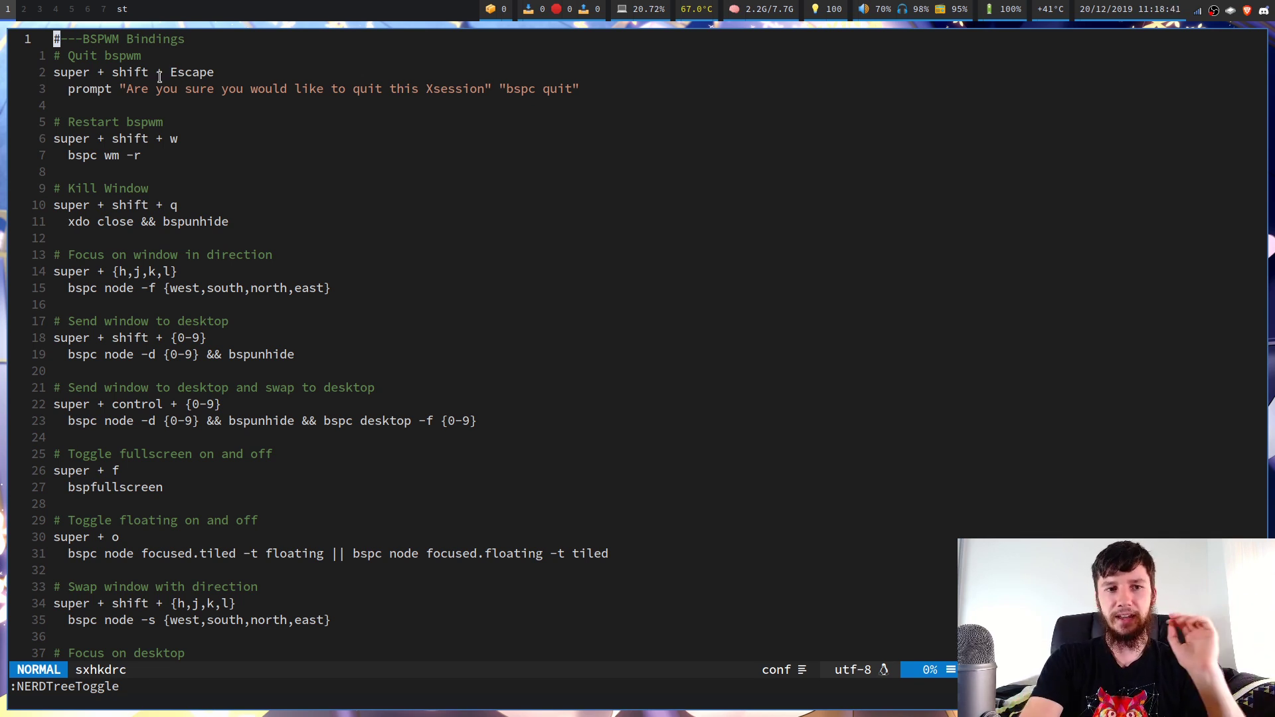
- Open a second terminal with enlarged text and enter 'v scripts/' at its prompt
key("super+Return")
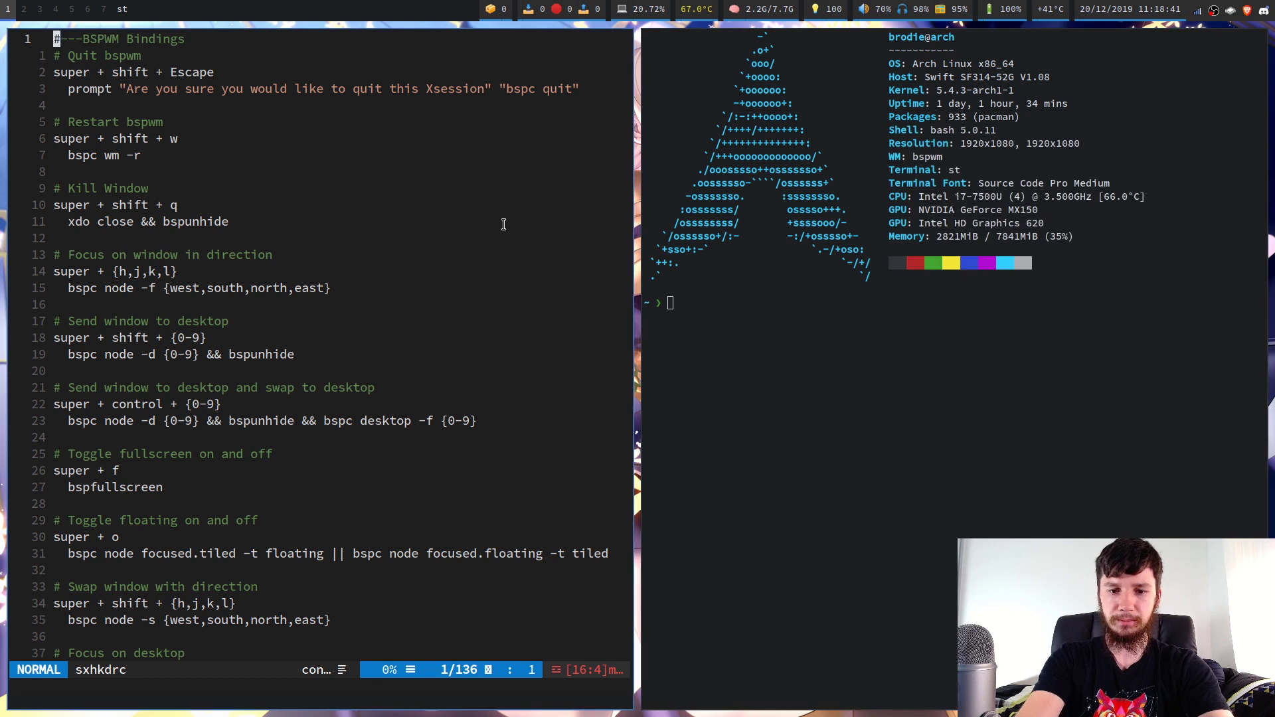
key("ctrl+shift+Page_Up")
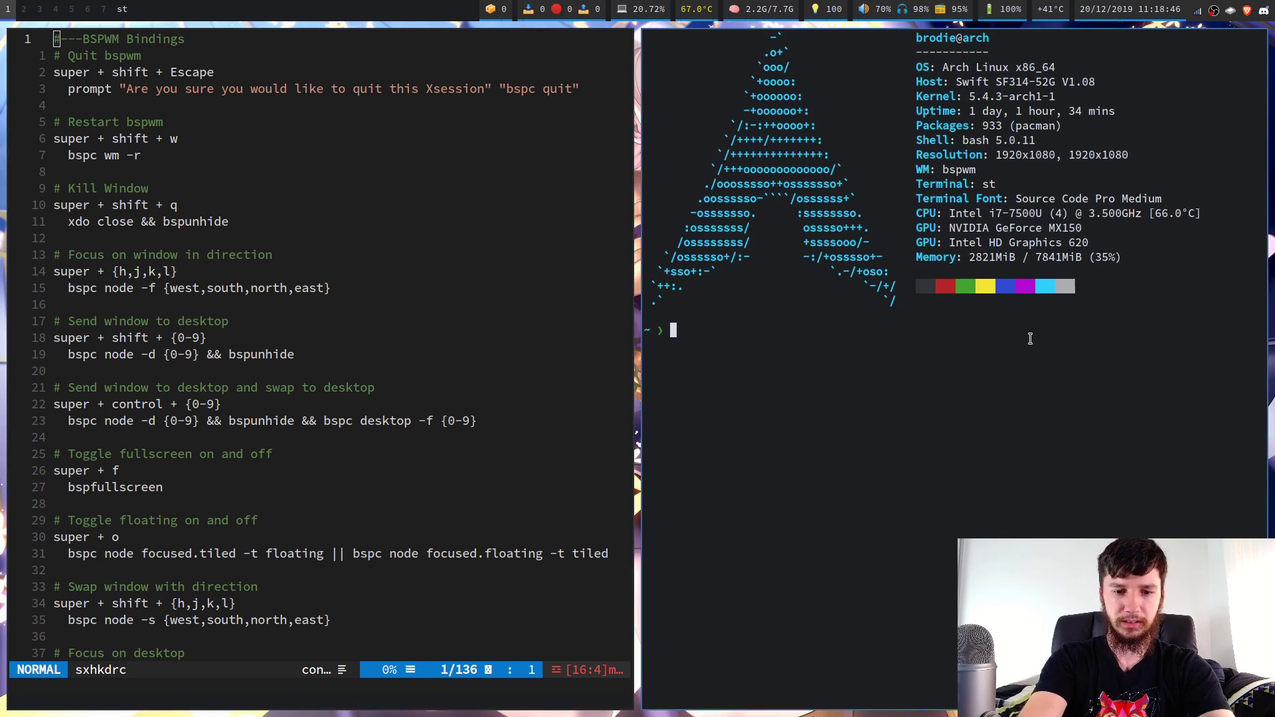
type("v scripts/")
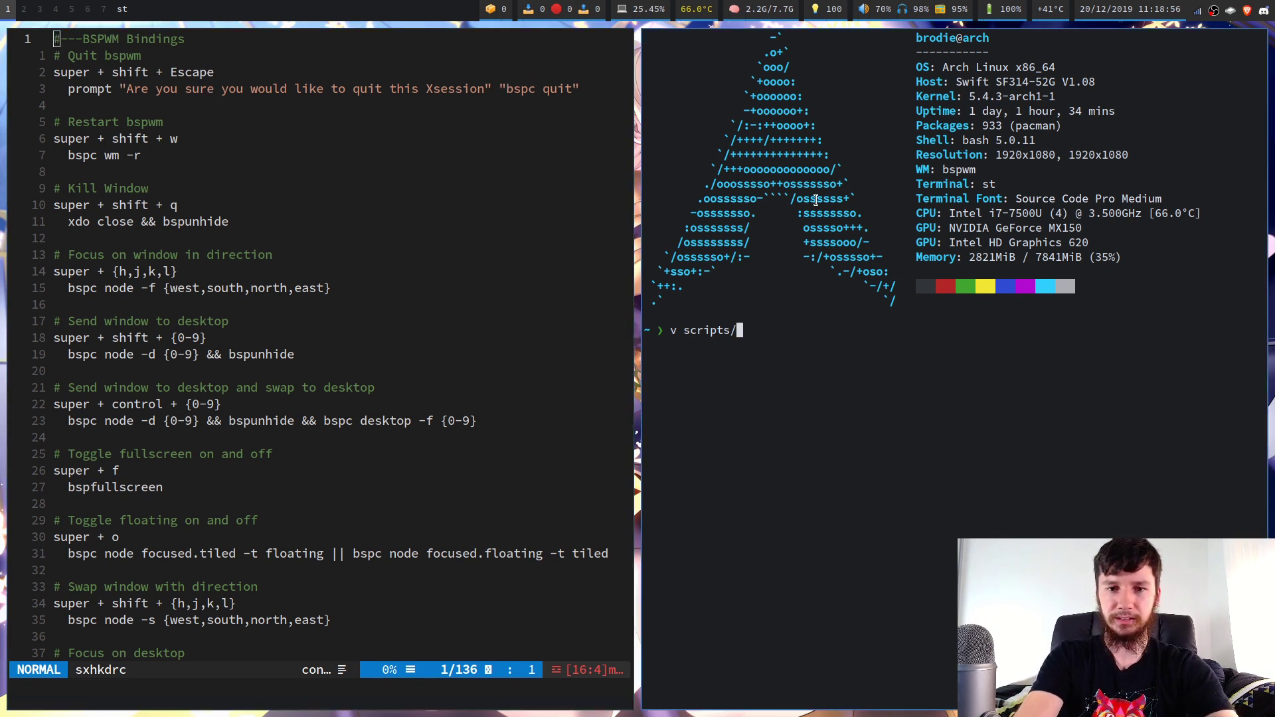
- Open scripts/prompt with the file tree hidden, then show the dmenu No/Yes quit prompt
type("prompt")
key("Return")
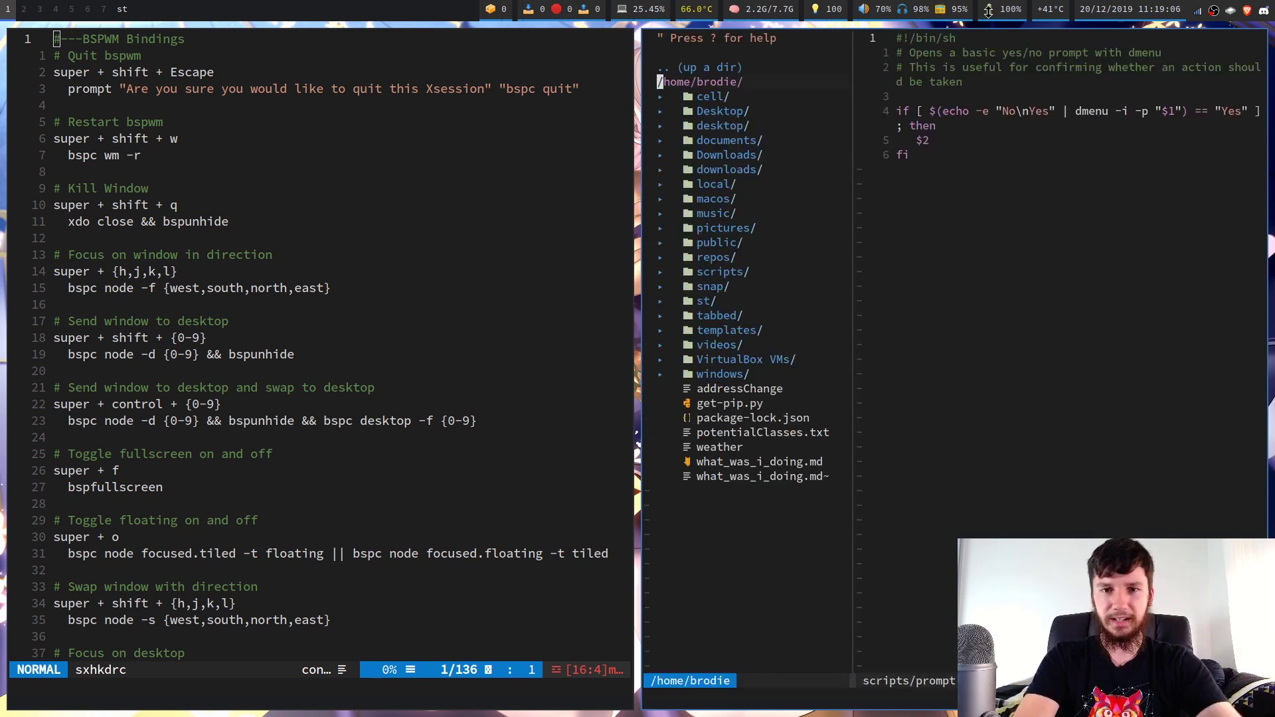
key("ctrl+n")
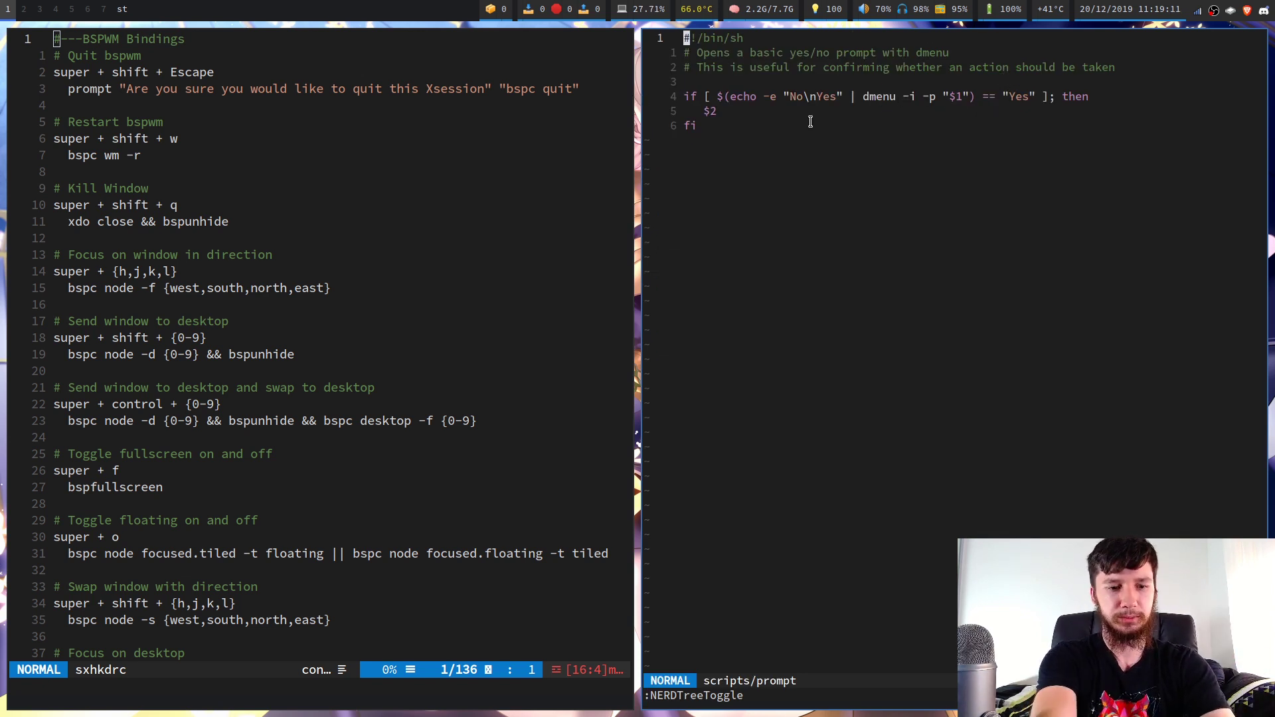
key("super+shift+Escape")
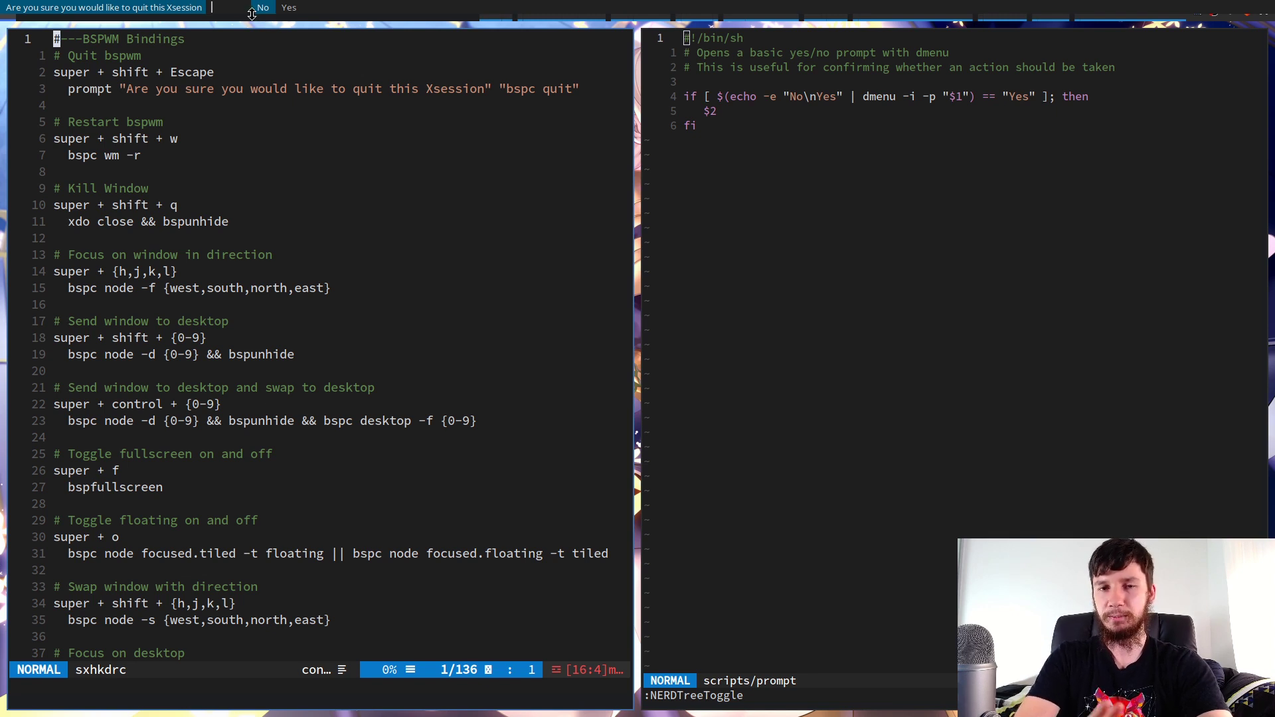
key("Return")
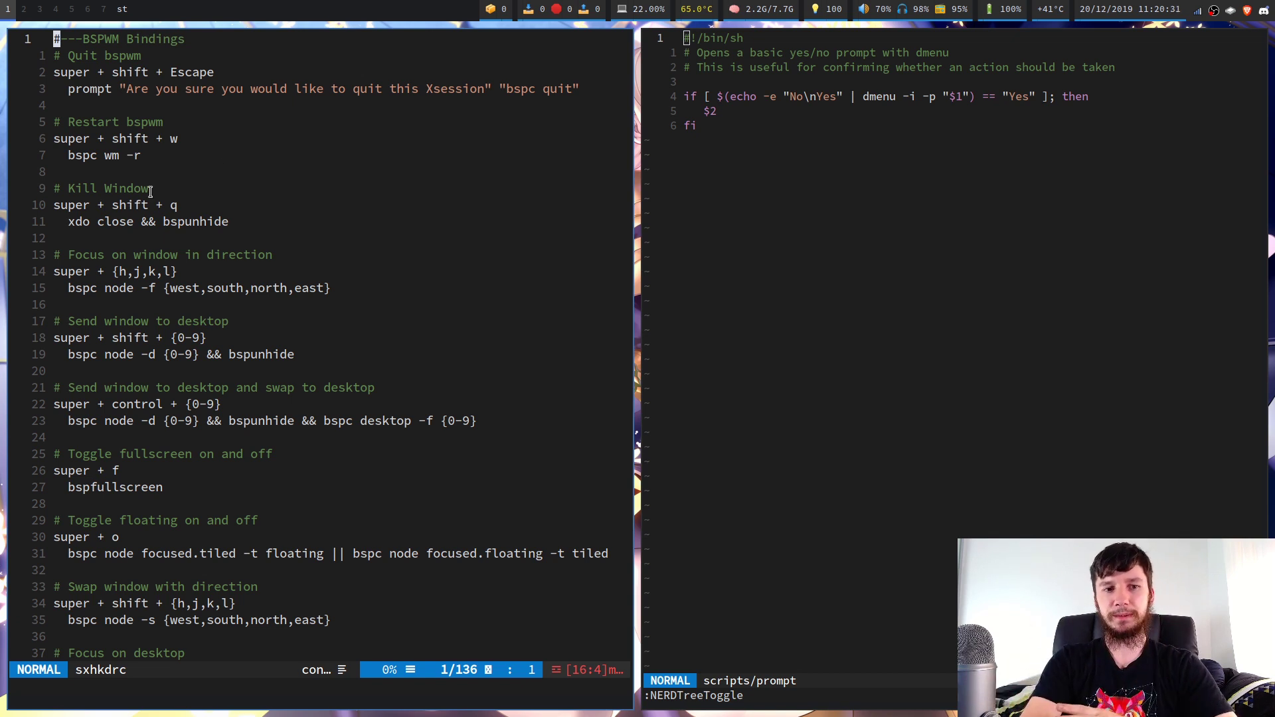
left_click(842, 202)
key("super+Return")
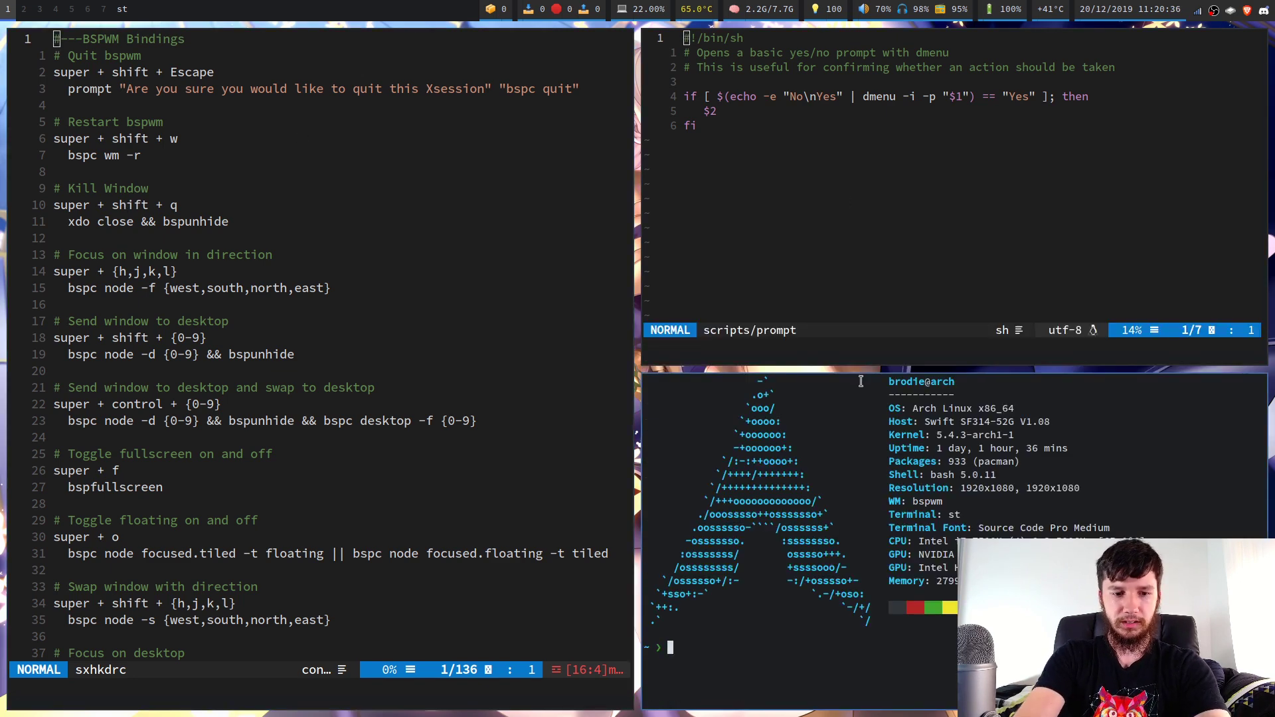
key("super+shift+q")
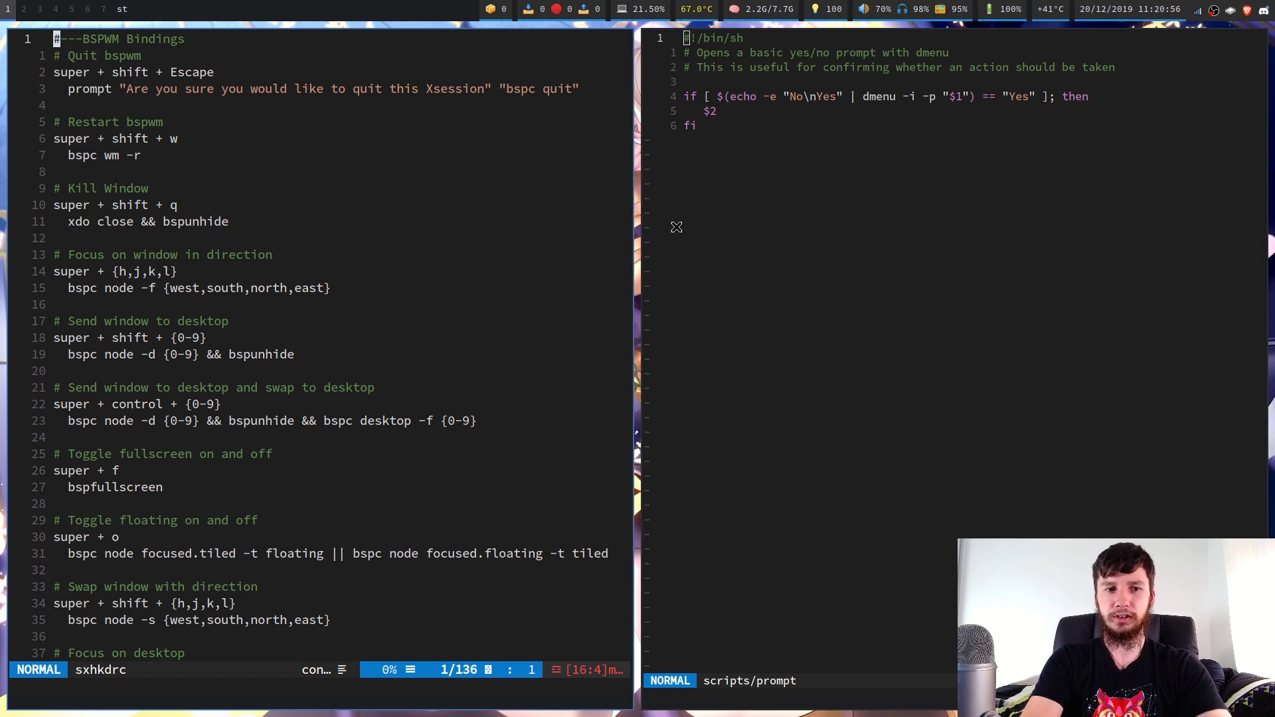
key("super+Return")
type("xdo close")
key("Return")
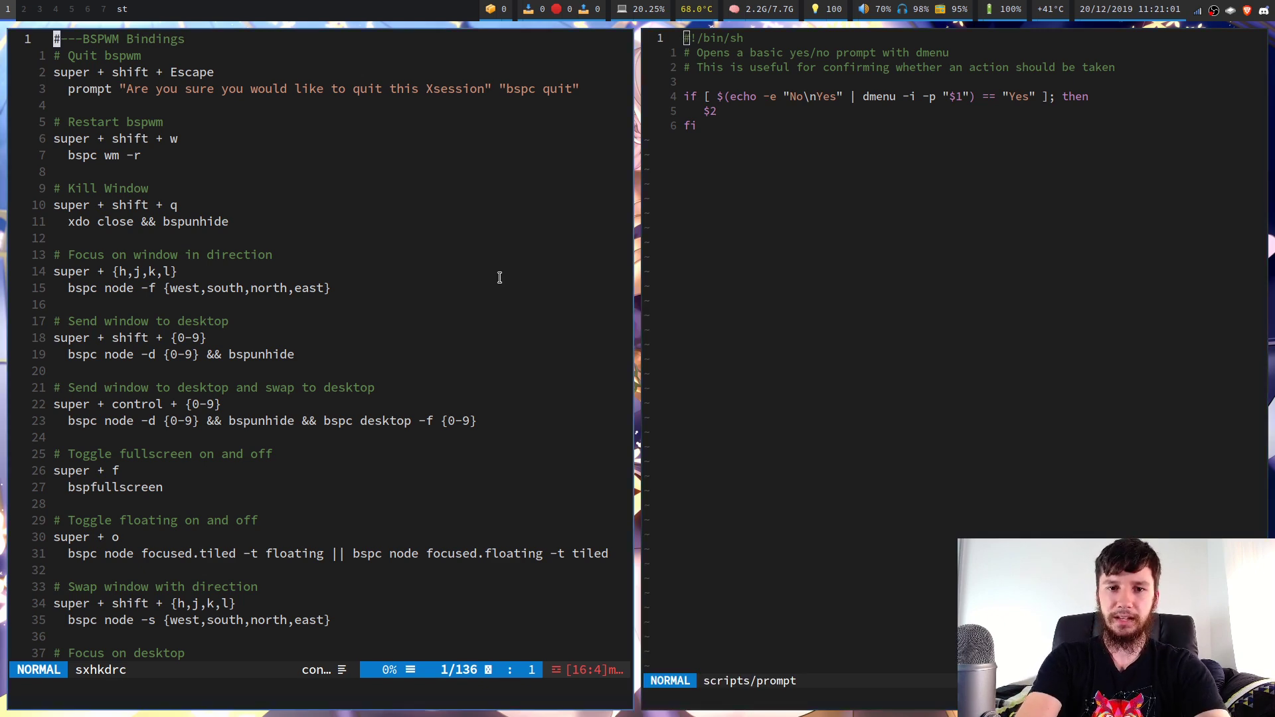
key("super+Return")
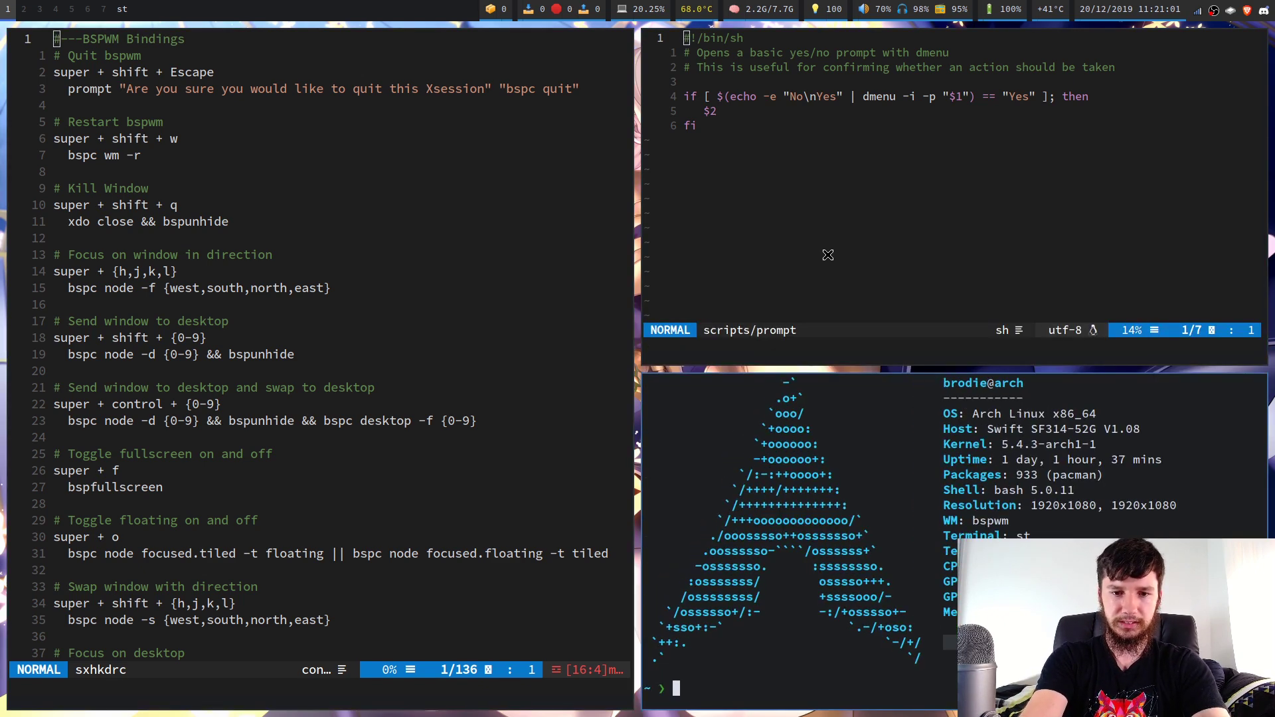
type("bspc node -c")
key("Return")
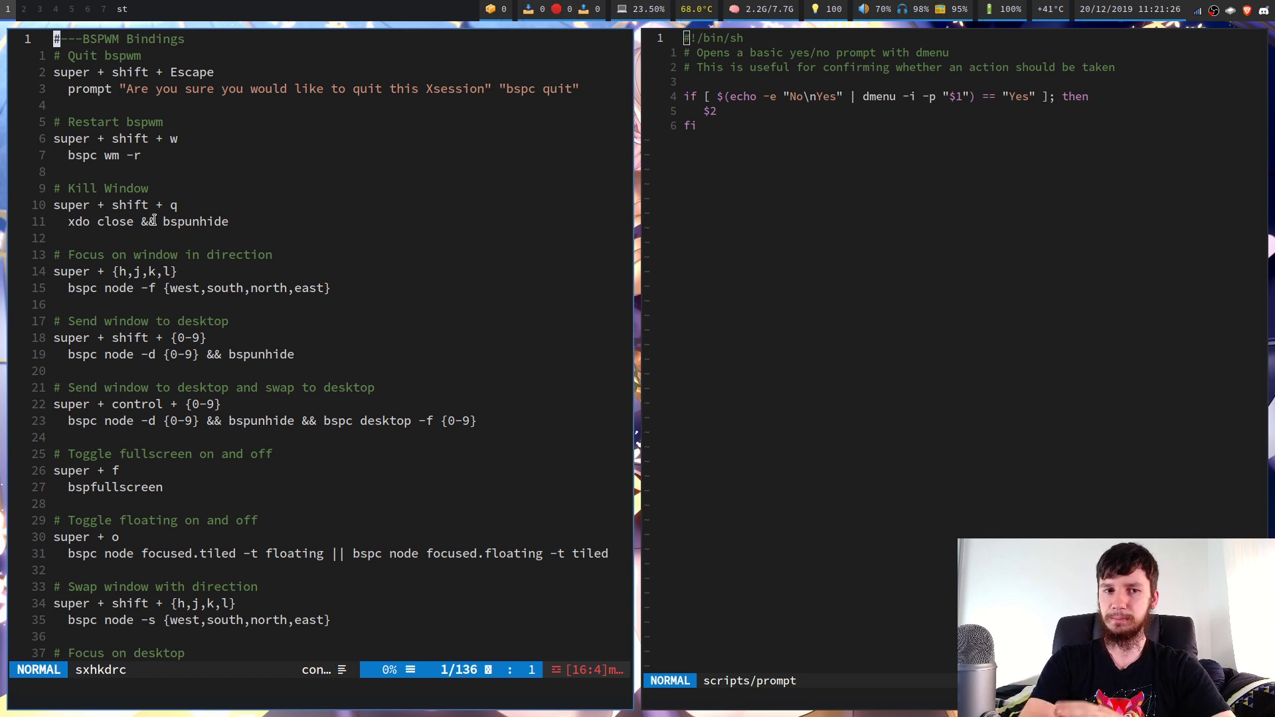
left_click(857, 302)
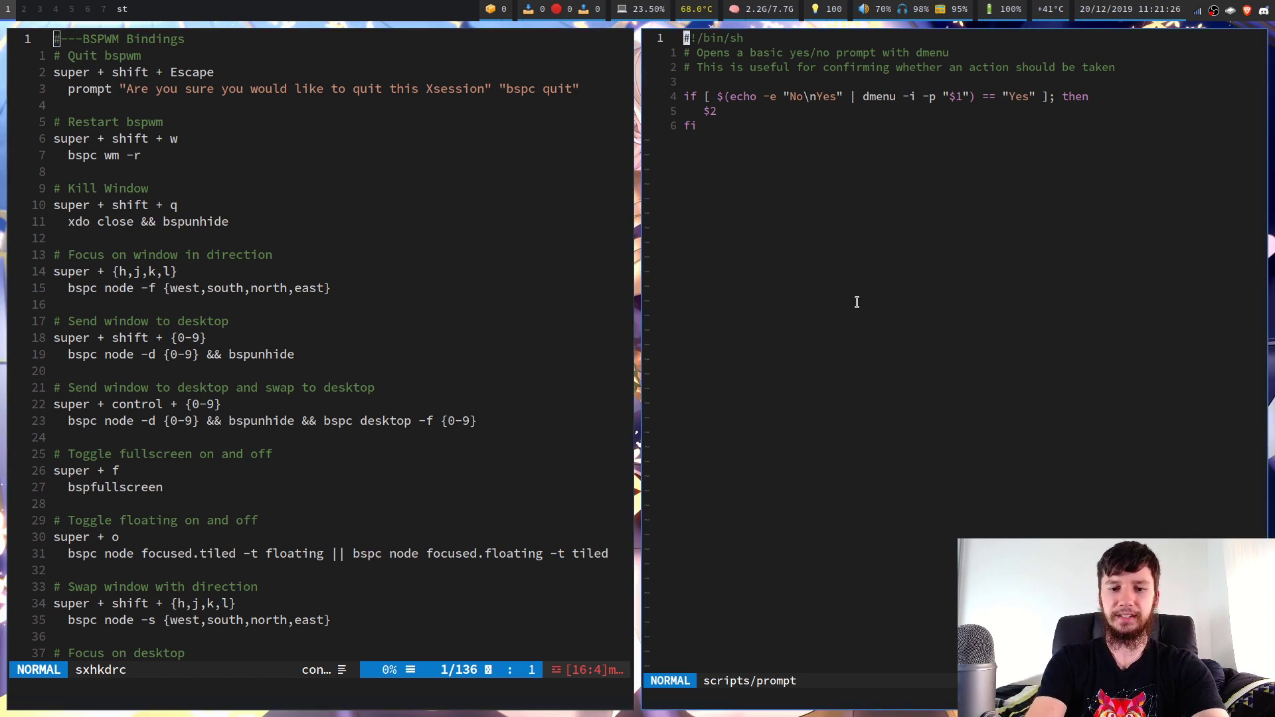
key("super+Return")
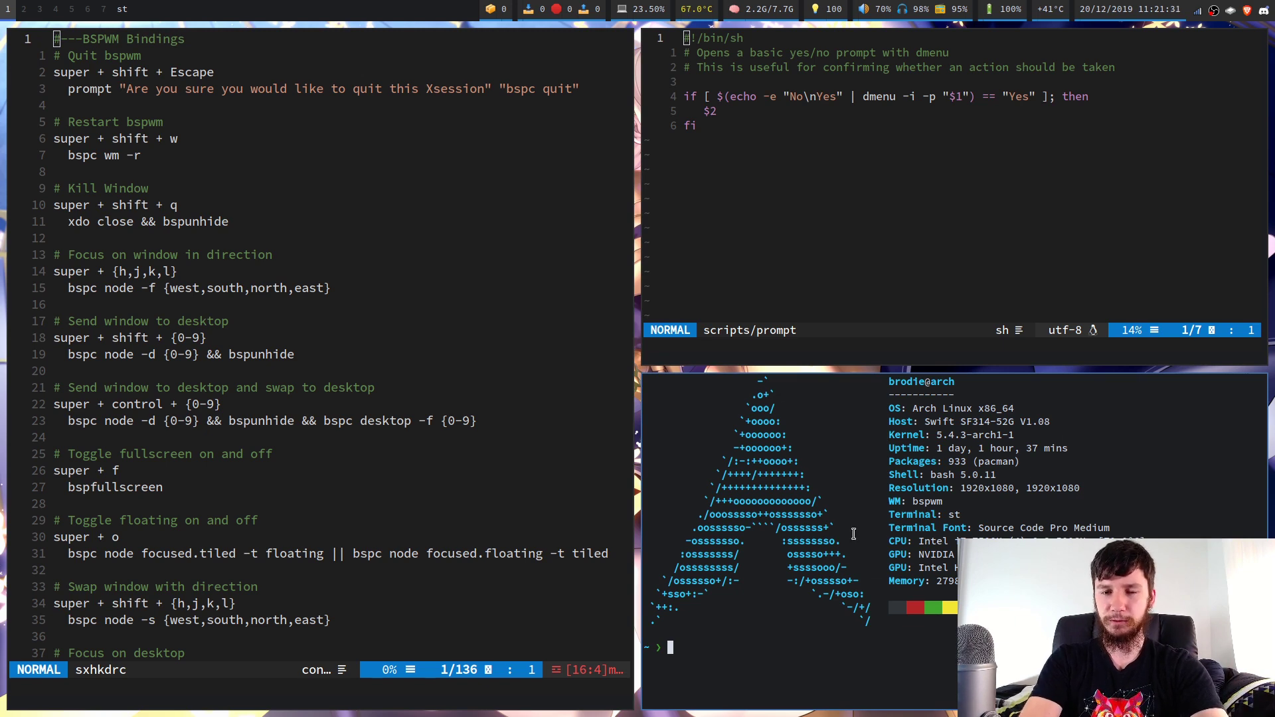
key("super+f")
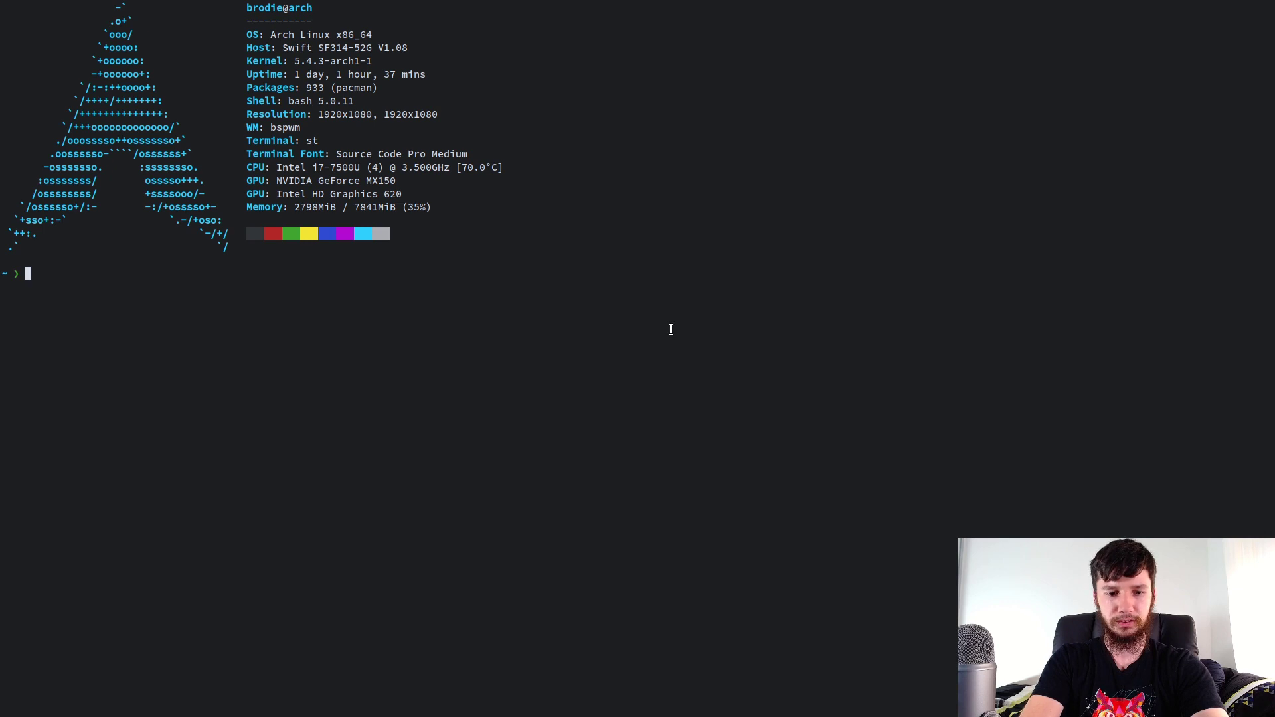
key("super+t")
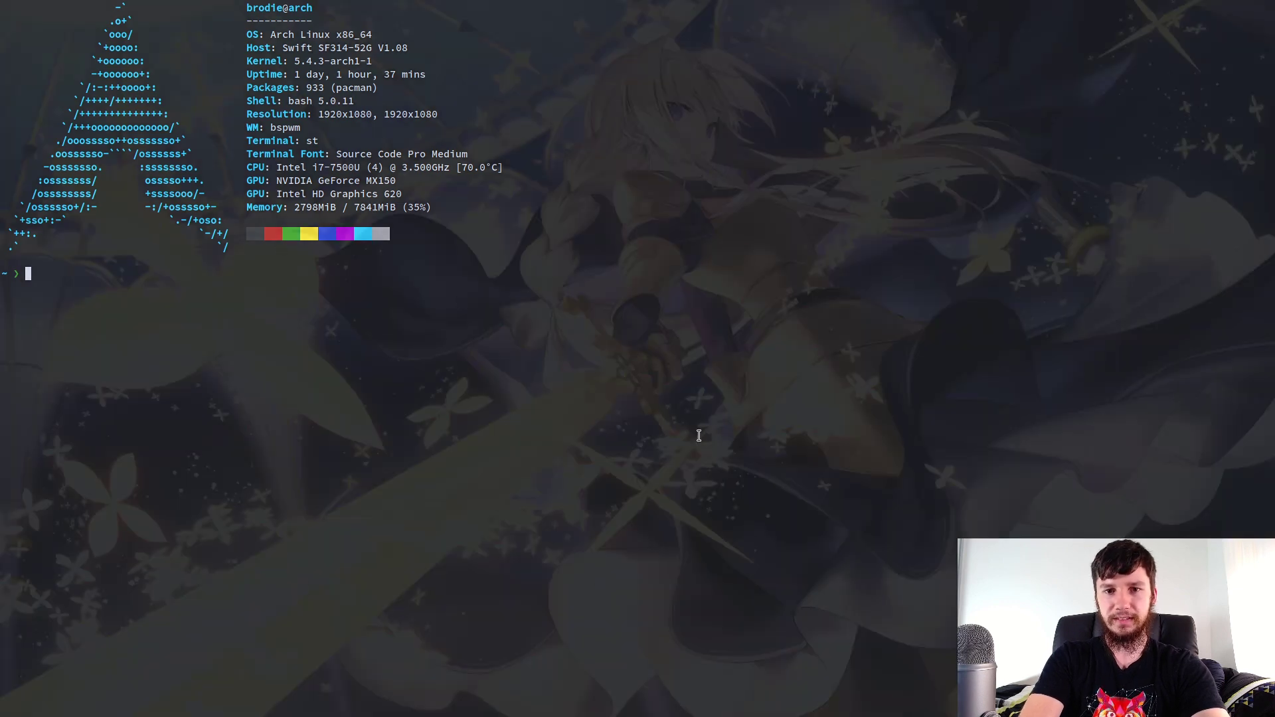
key("super+t")
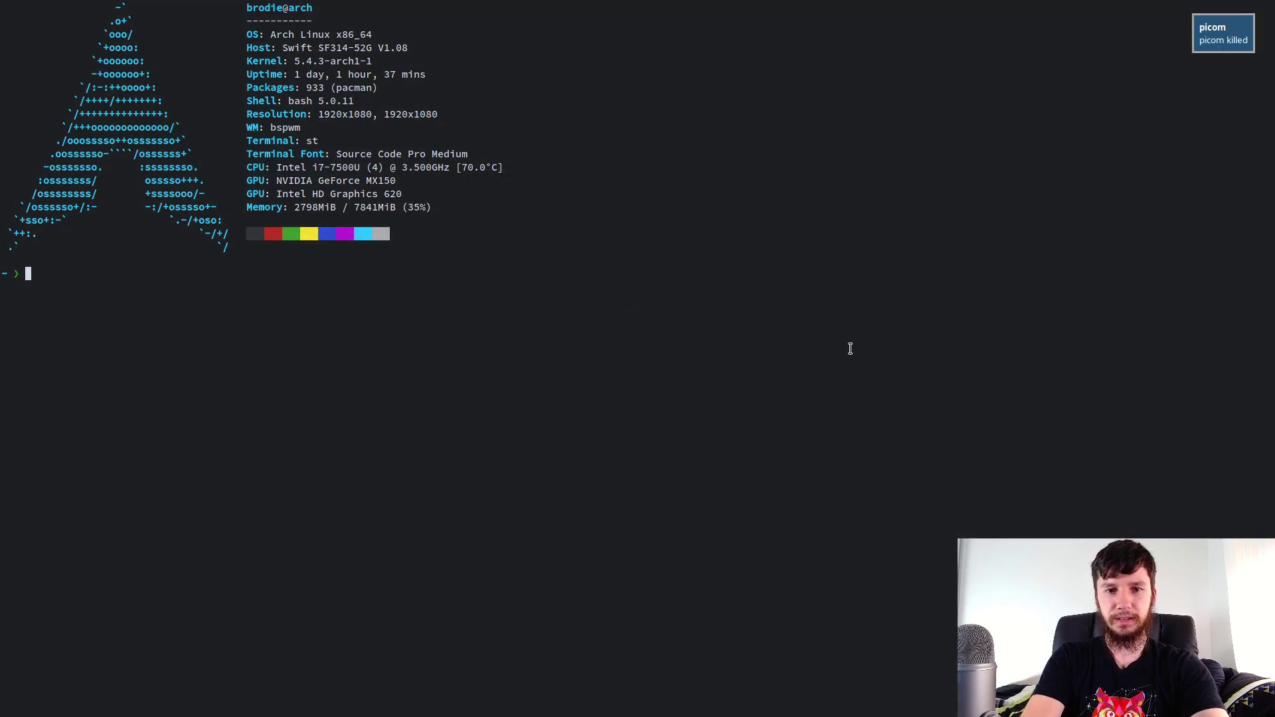
key("super+1")
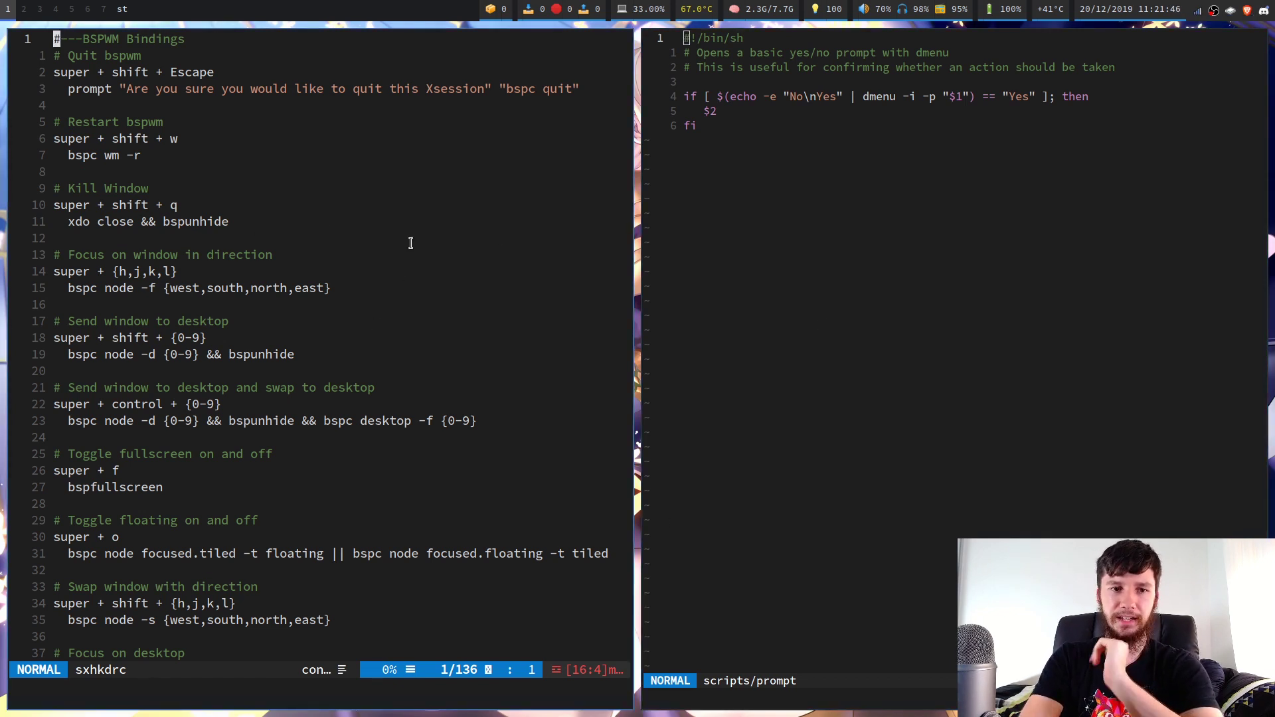
- Save and quit the prompt script, then open scripts/bspunhide in Neovim without the file tree
type(":wq")
key("Return")
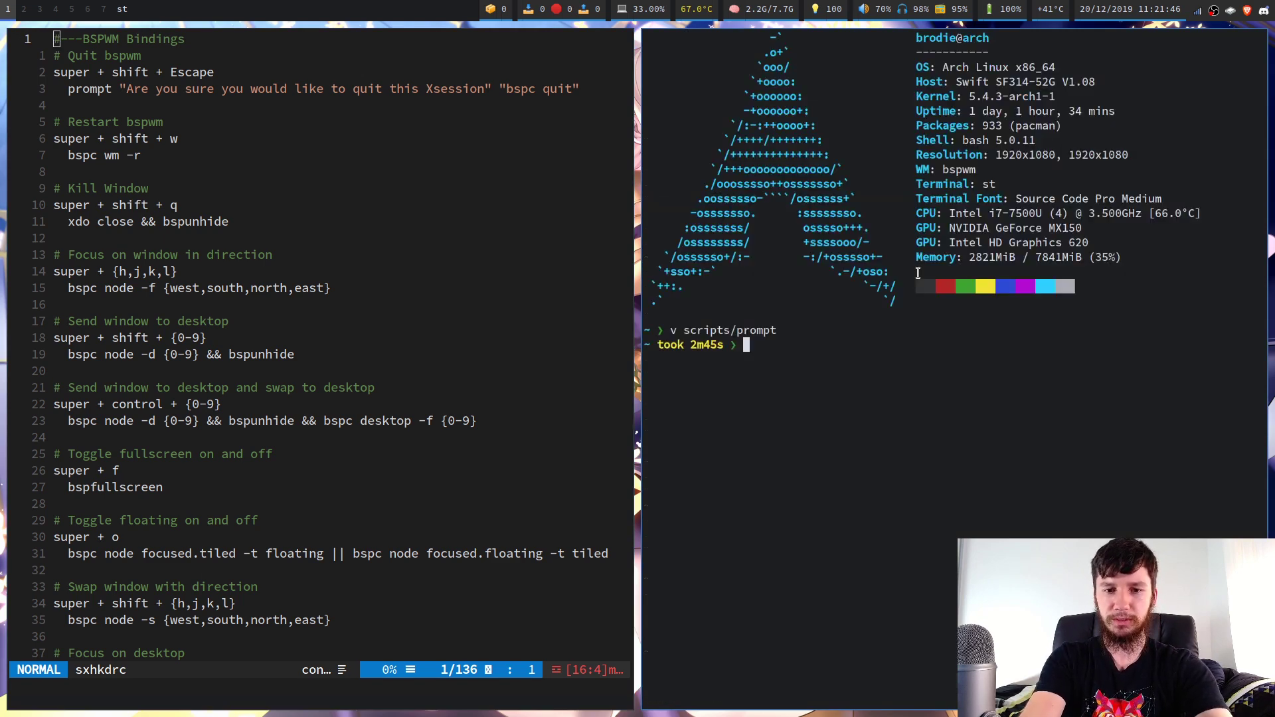
type("v sc")
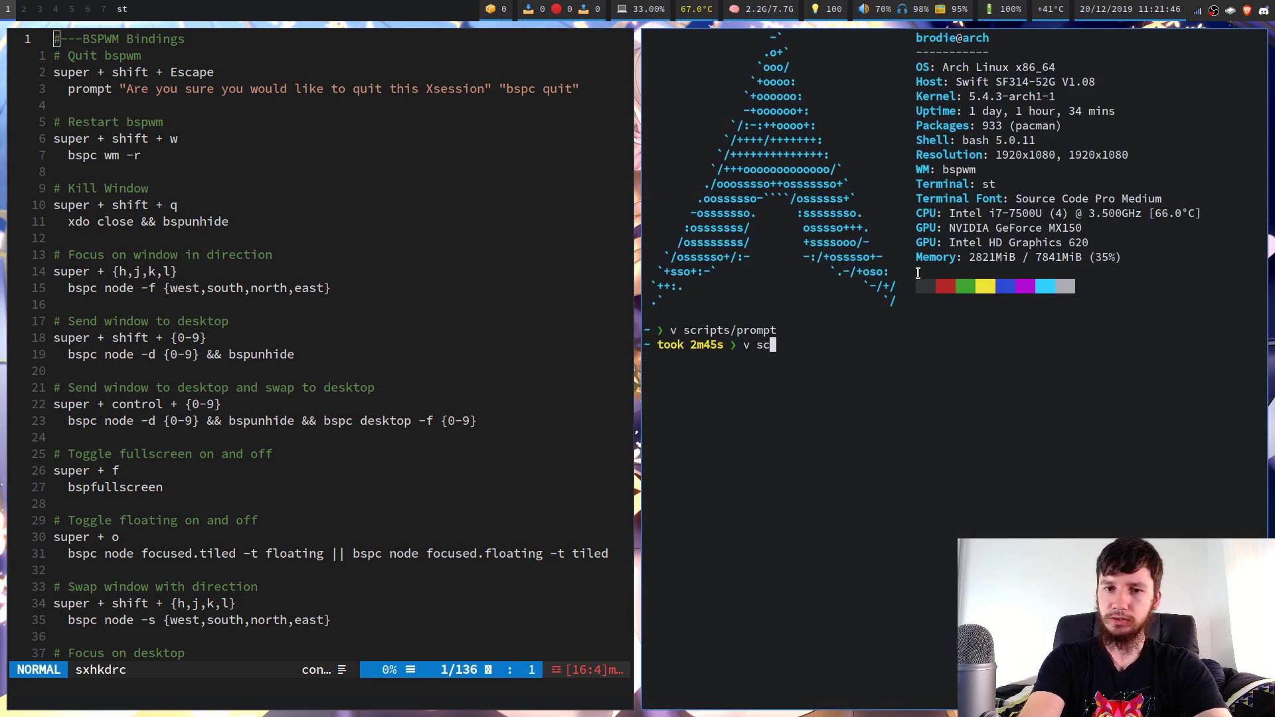
type("ripts/bspw")
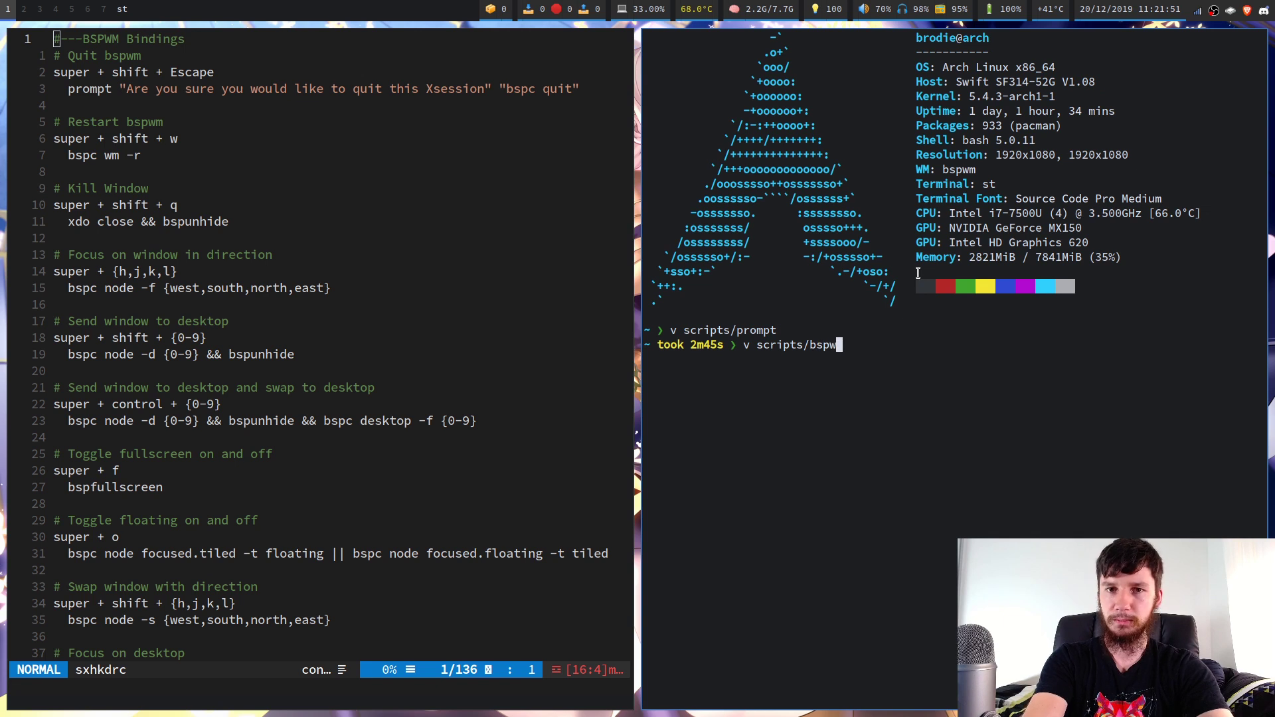
key("BackSpace")
type("hid")
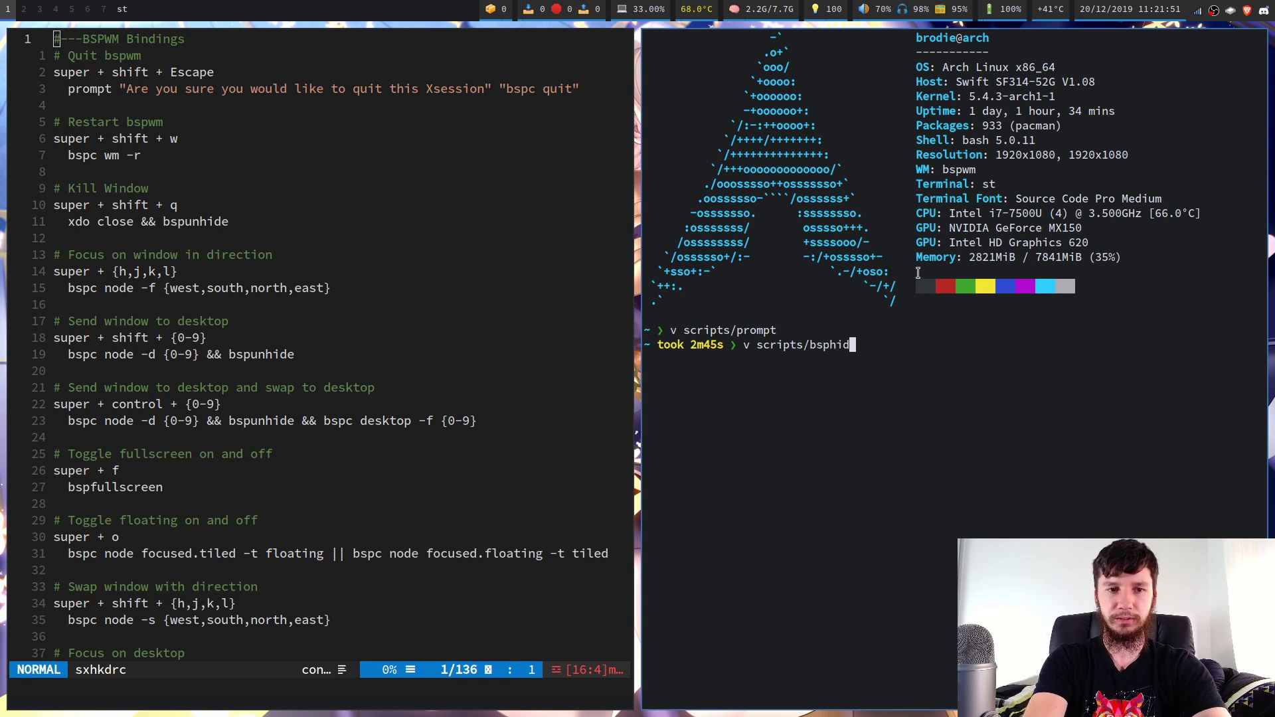
key("BackSpace")
key("BackSpace")
key("BackSpace")
type("unhide")
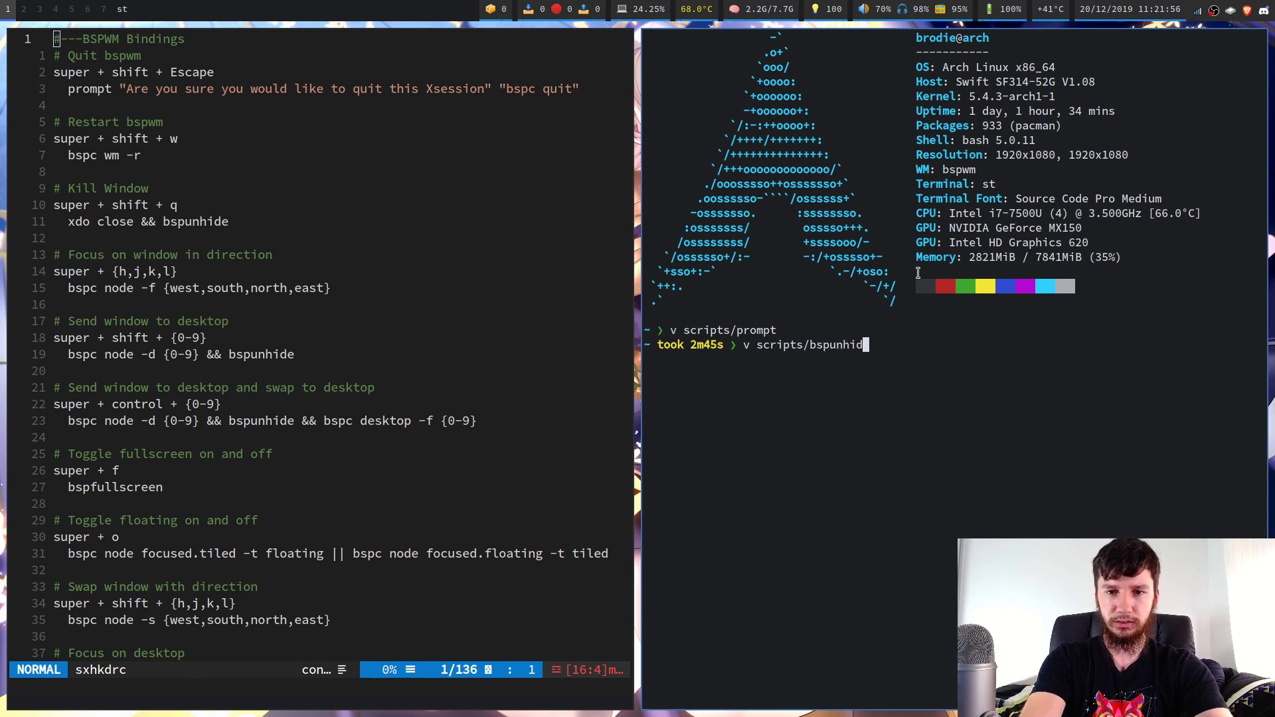
key("Return")
key("ctrl+n")
key("ctrl+n")
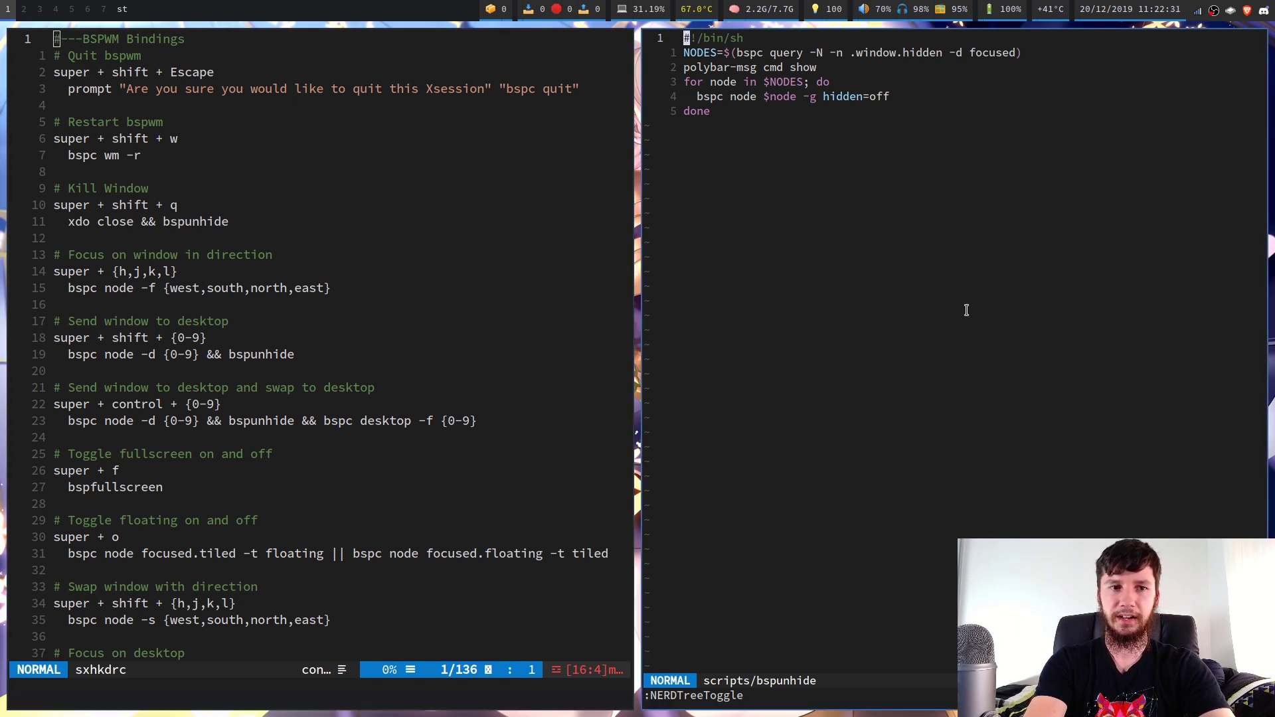
- Flip focus between the two windows with super+h/l, then send the bspunhide window to desktop 2
key("super+h")
key("super+l")
key("super+h")
key("super+l")
key("super+h")
key("super+l")
key("super+h")
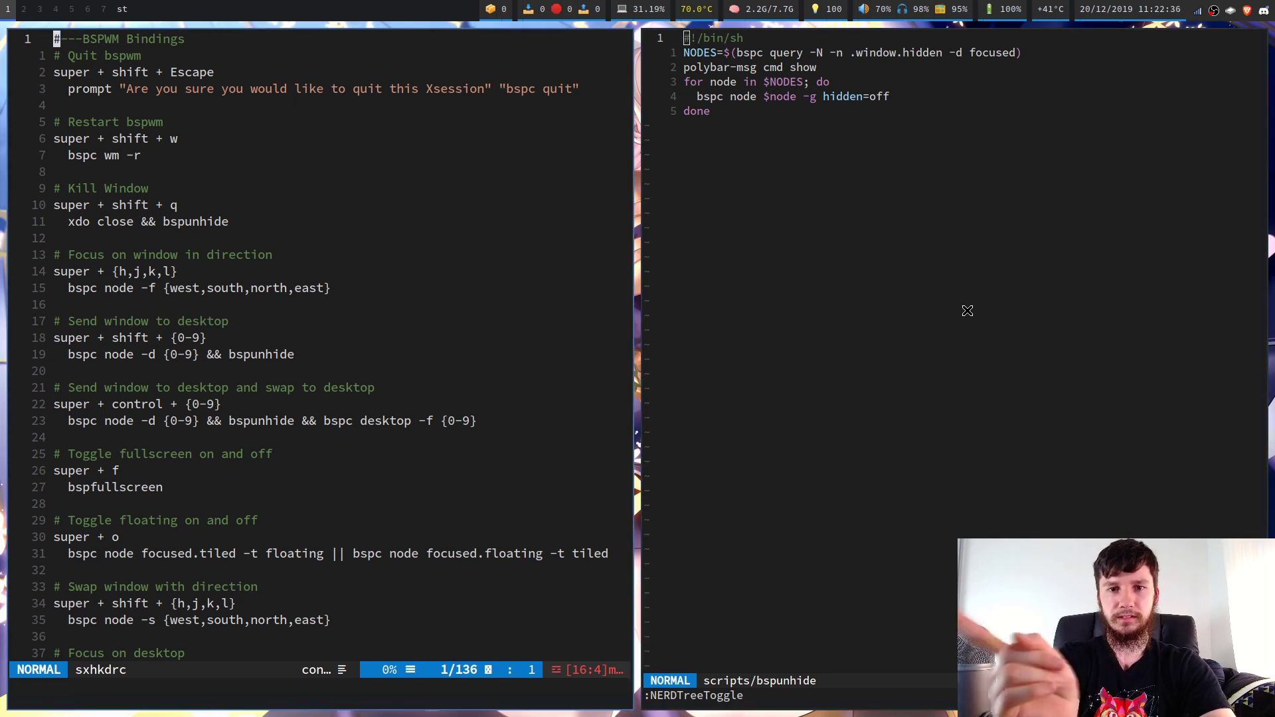
key("super+l")
key("super+h")
key("super+l")
key("super+h")
key("super+l")
key("super+h")
key("super+l")
key("super+h")
key("super+l")
key("super+h")
key("super+l")
key("super+h")
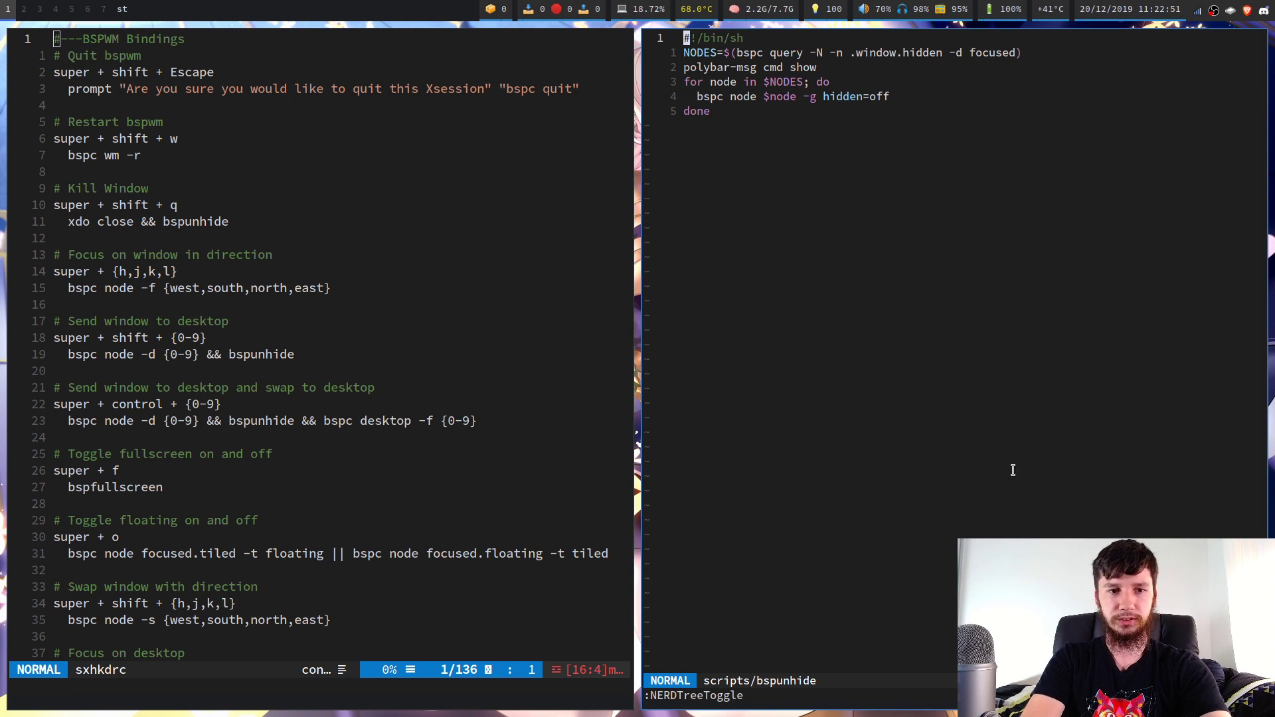
key("super+shift+2")
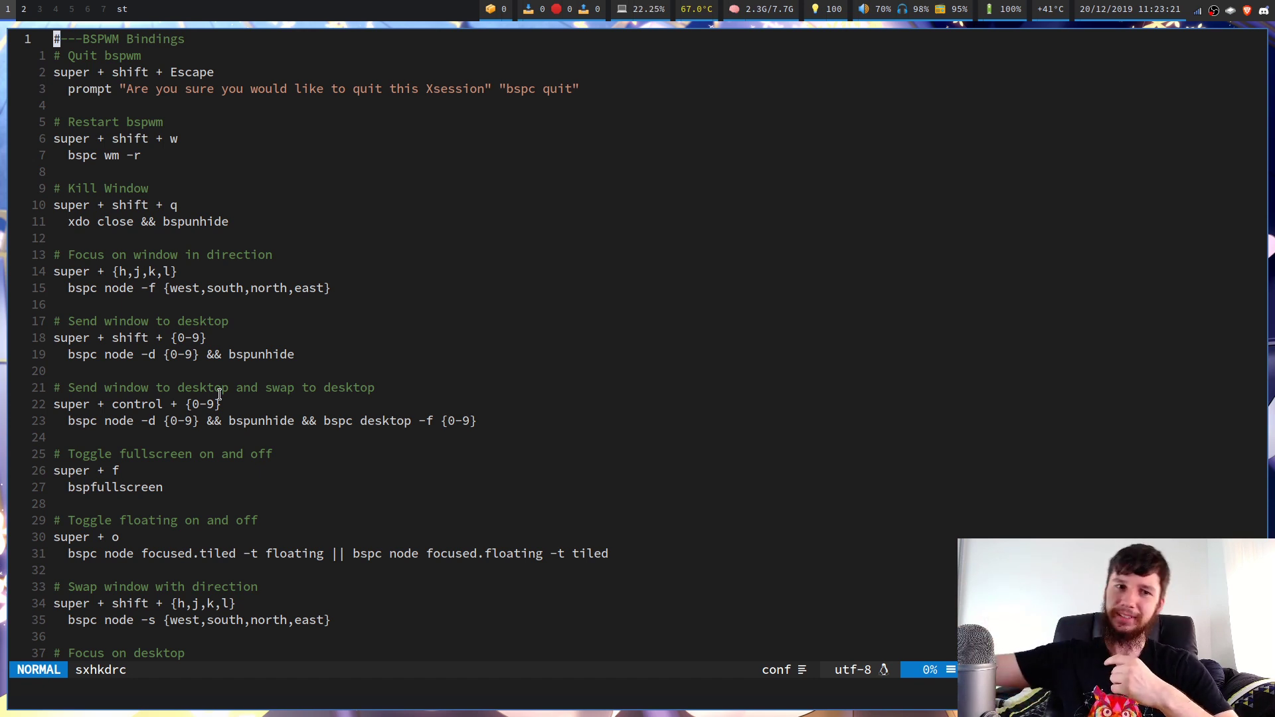
- On desktop 2, save and quit bspunhide with :wq, then return to desktop 1
key("super+2")
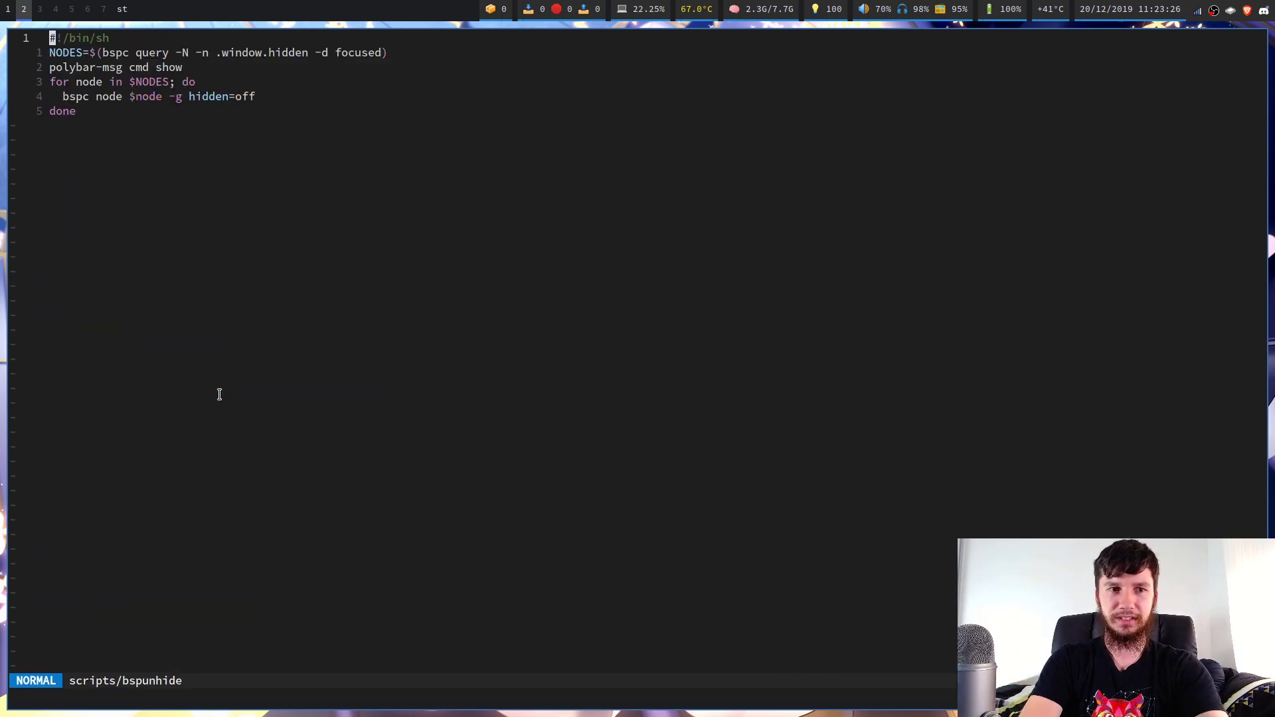
key("colon")
type("wq!")
key("Return")
key("super+1")
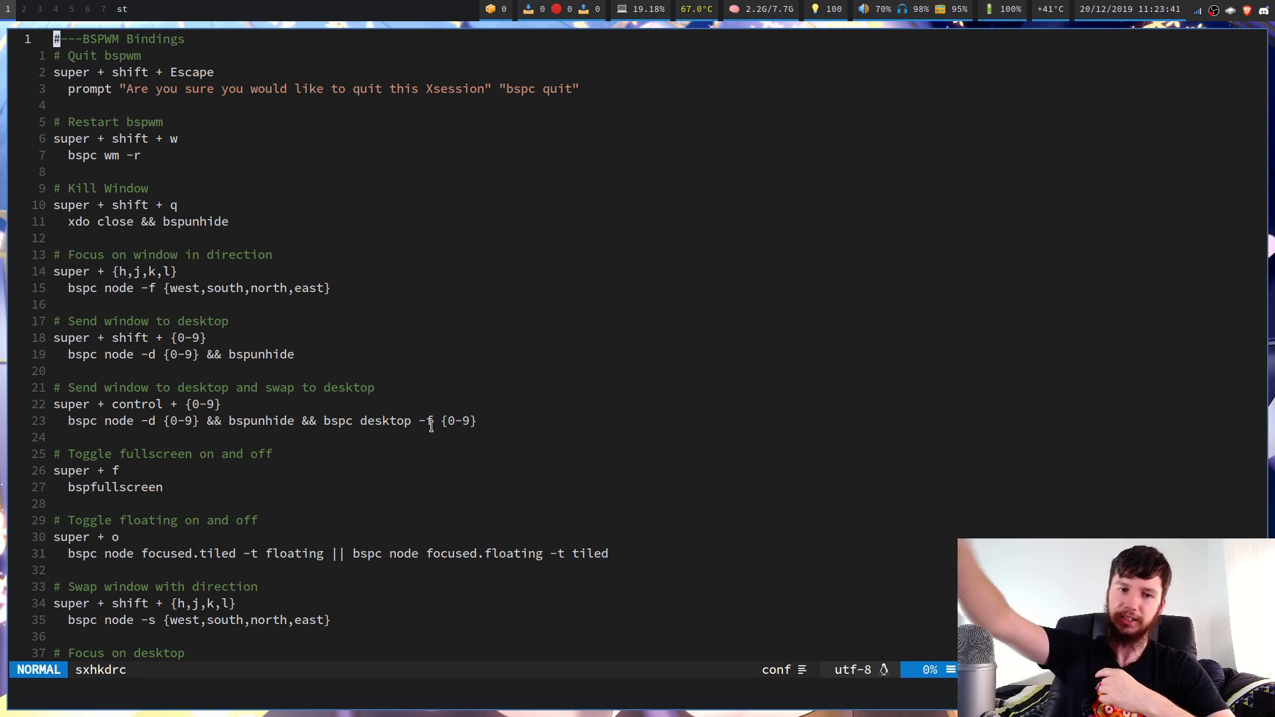
- Open a new terminal with enlarged text and run 'v scripts/bspfullscreen'
scroll(431, 426, "down", 1)
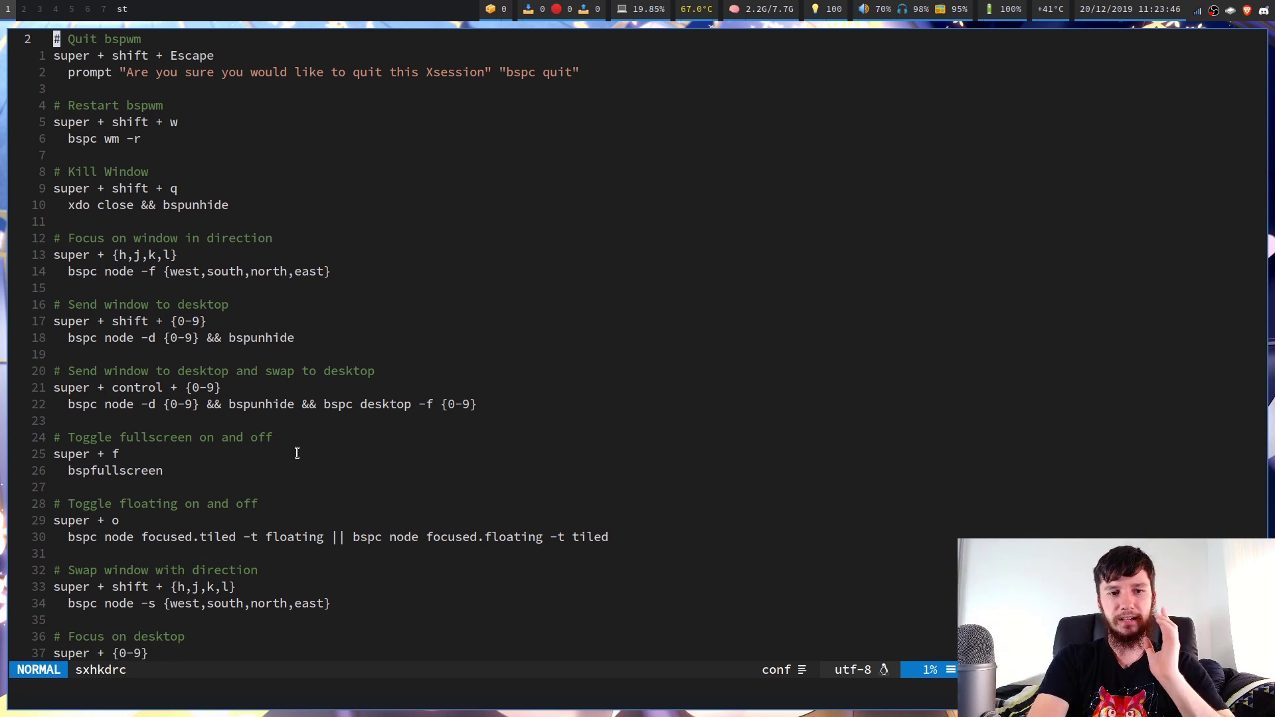
key("super+Return")
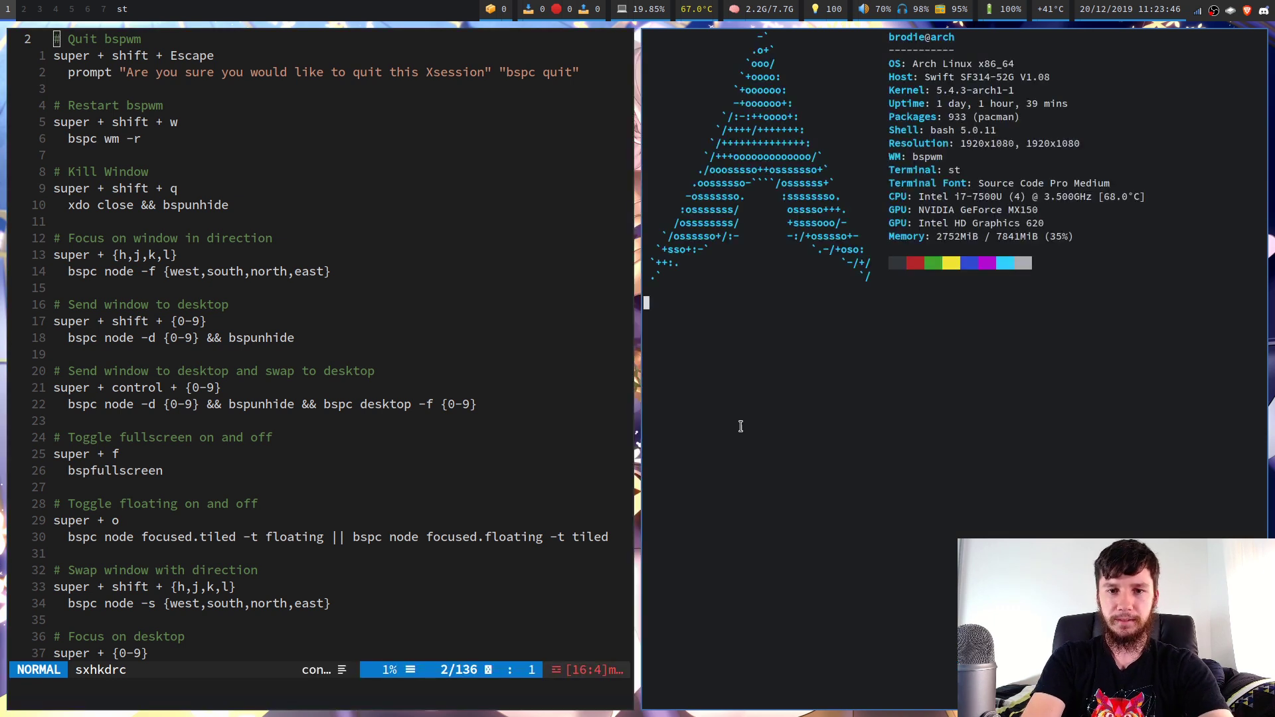
type("v script")
key("Tab")
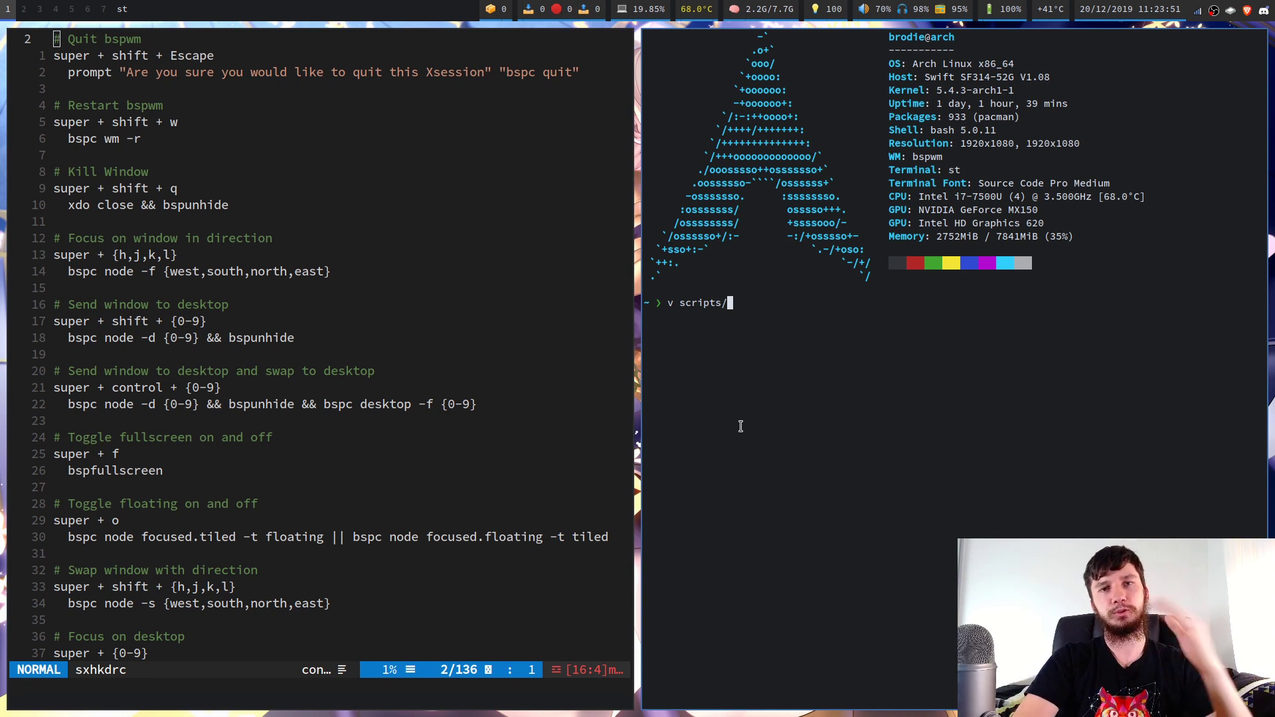
key("super+h")
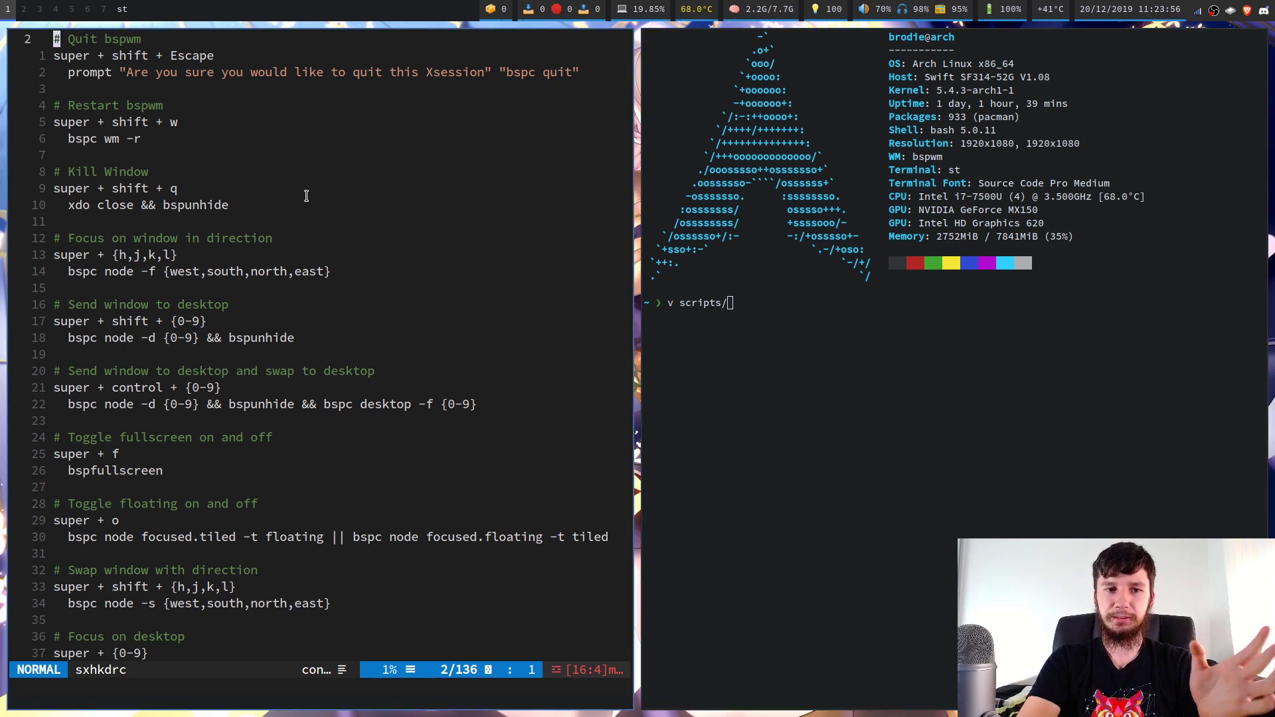
left_click(711, 324)
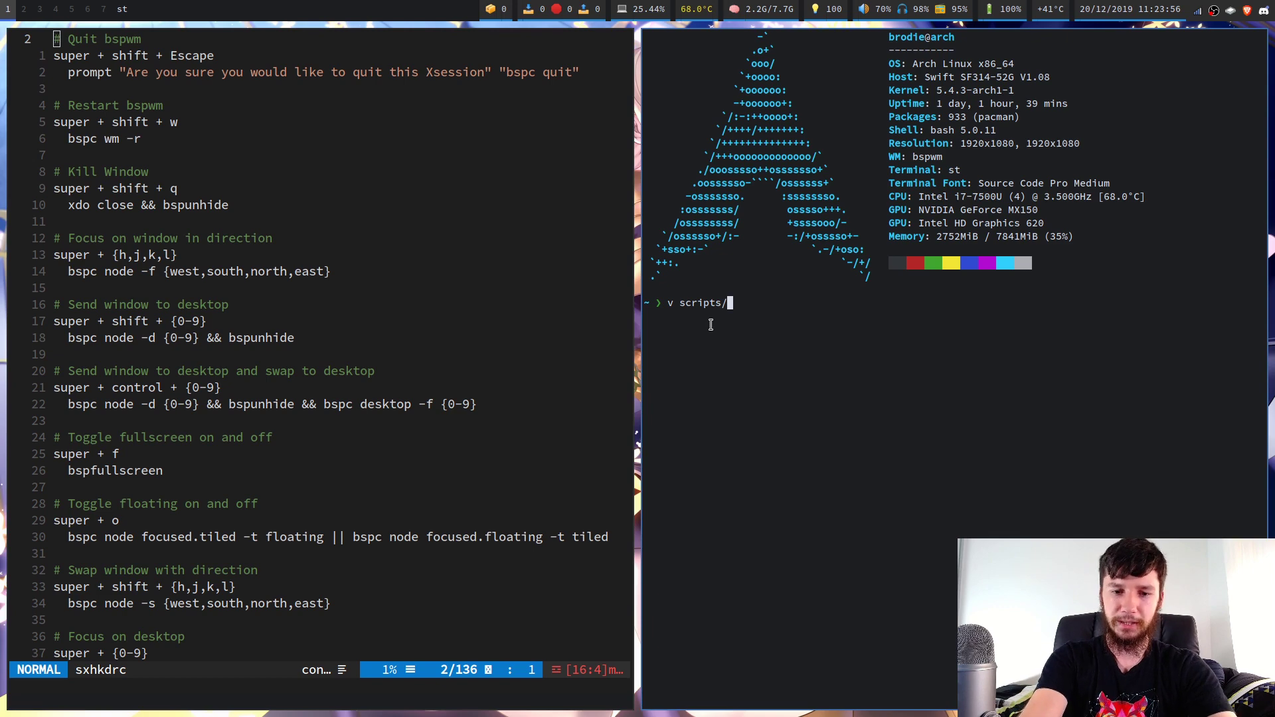
key("ctrl+shift+Page_Up")
key("ctrl+shift+Page_Up")
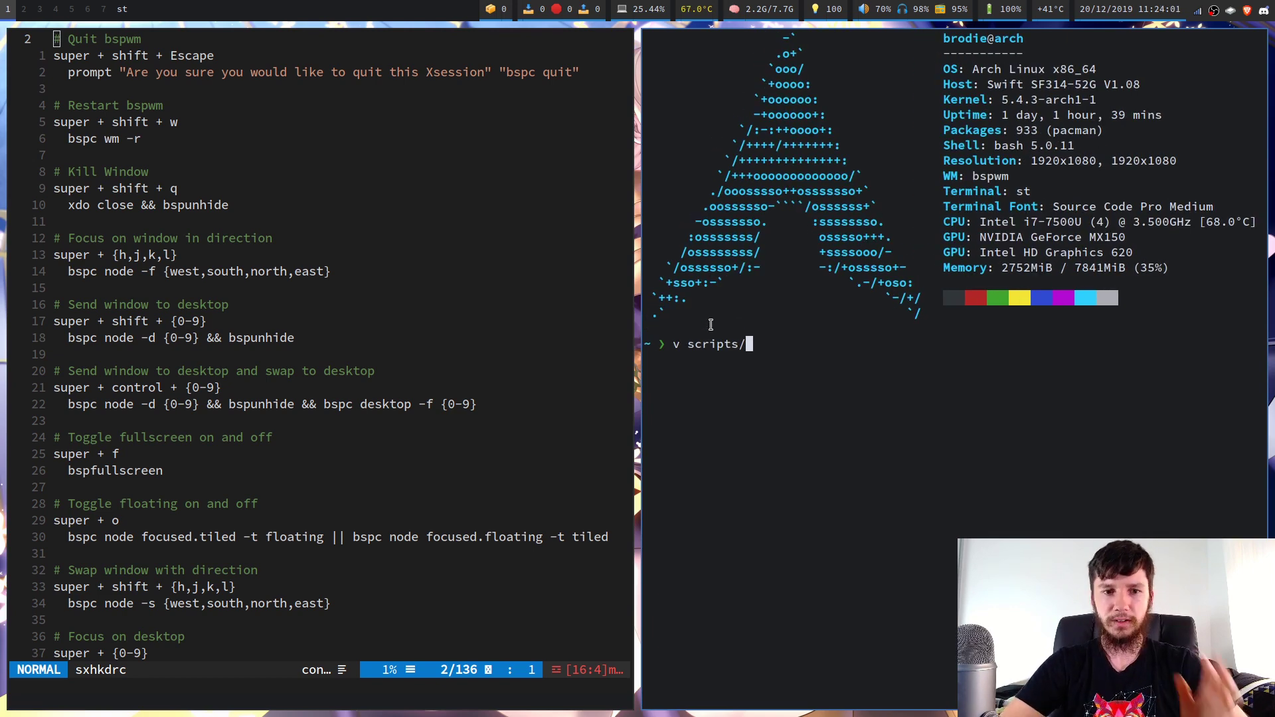
type("bspfullscreen")
key("Return")
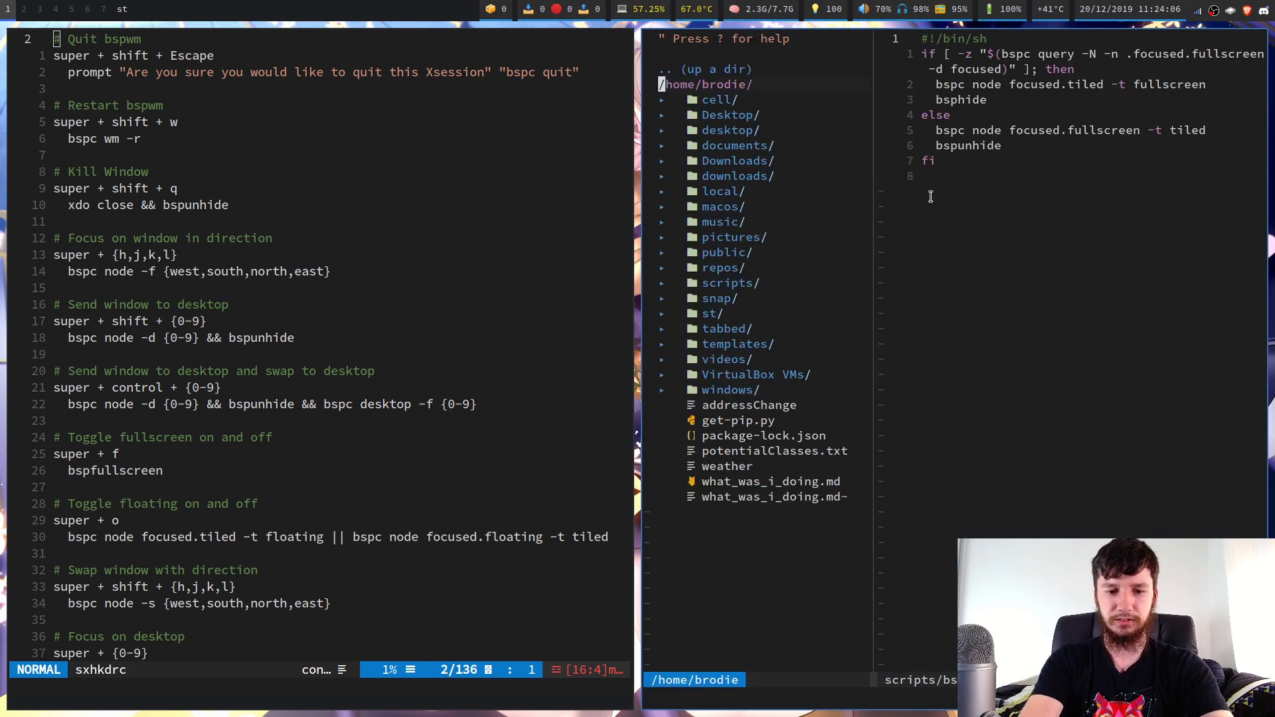
- Hide the file tree, read the bspfullscreen script, then quit it with :q
key("ctrl+n")
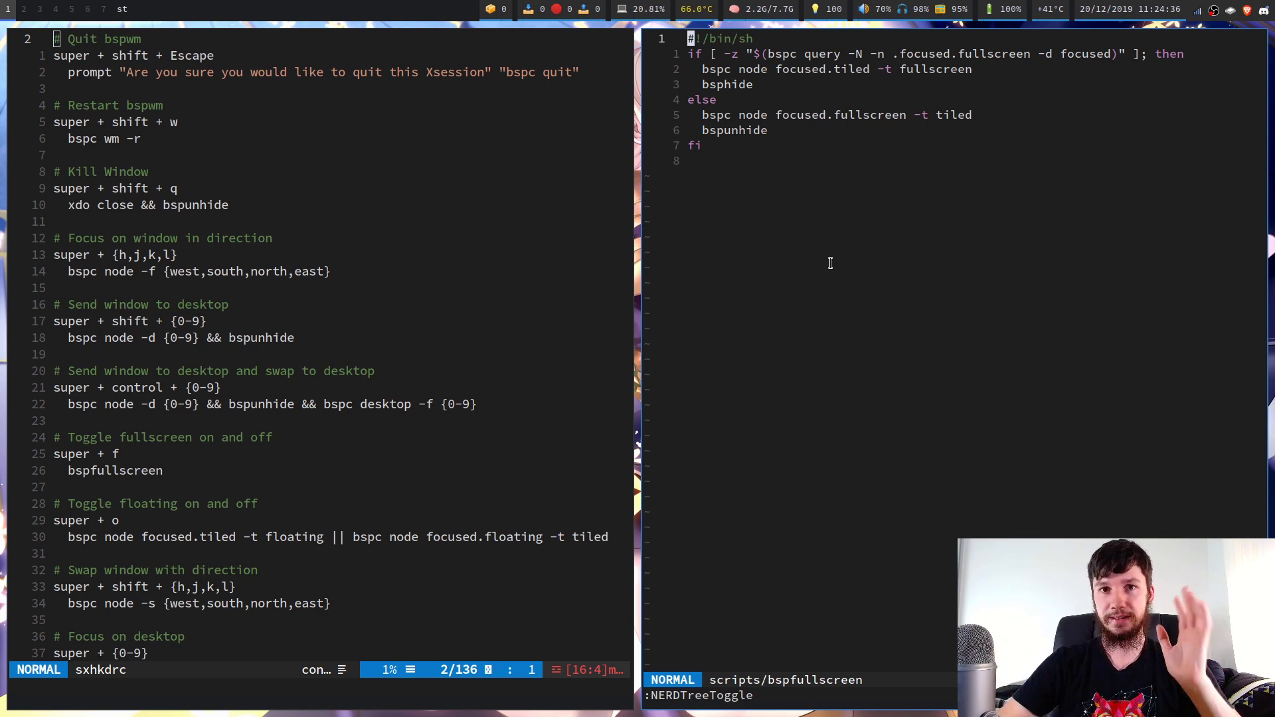
type(":q")
key("Return")
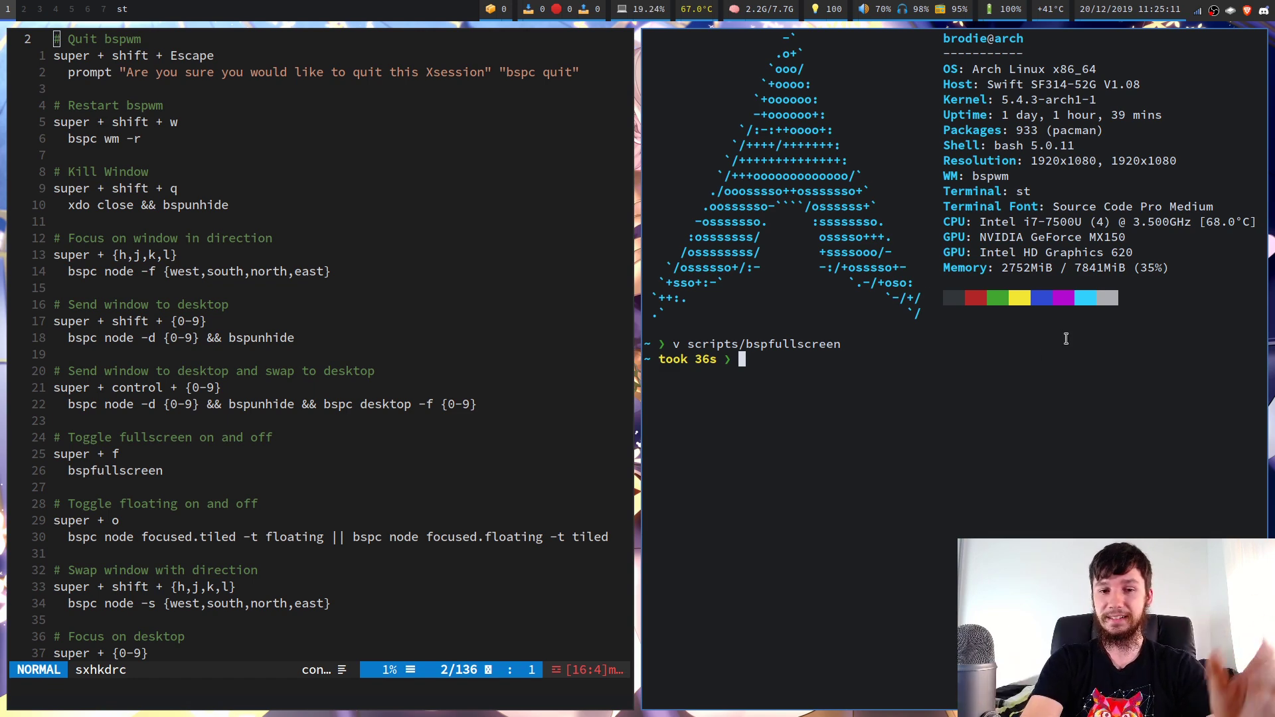
key("super+shift+q")
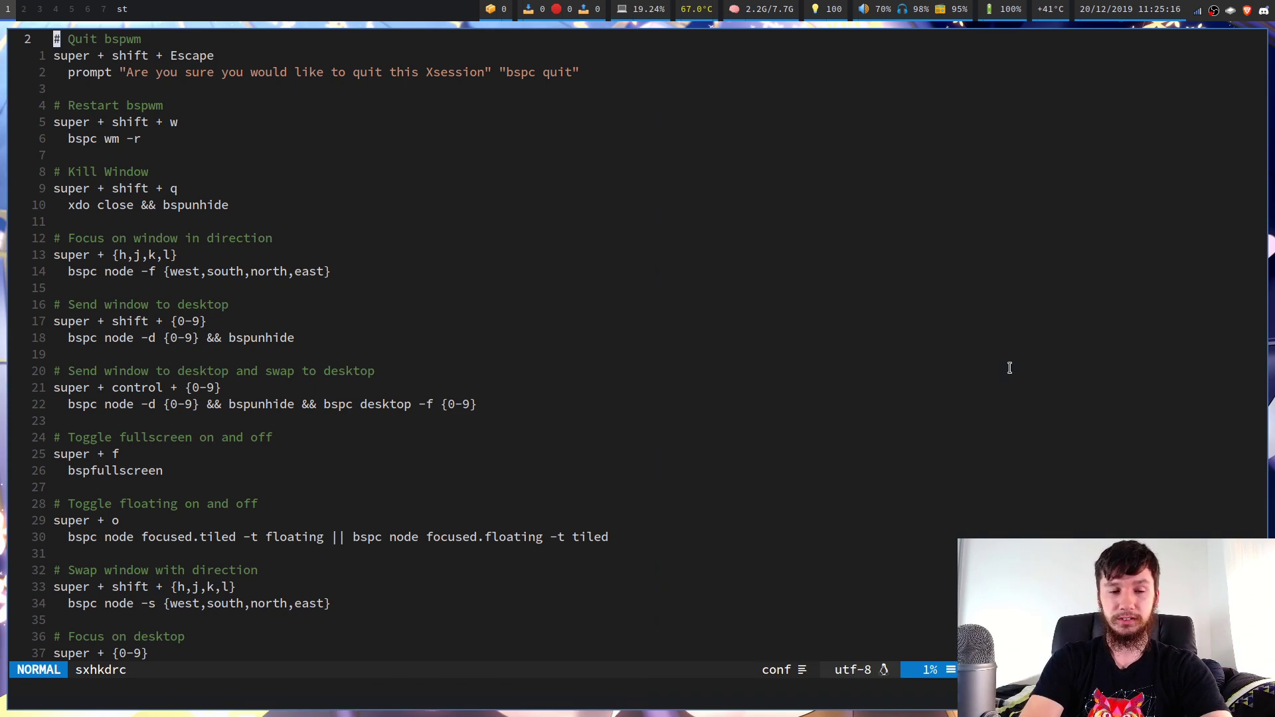
scroll(214, 477, "down", 1)
scroll(214, 477, "down", 1)
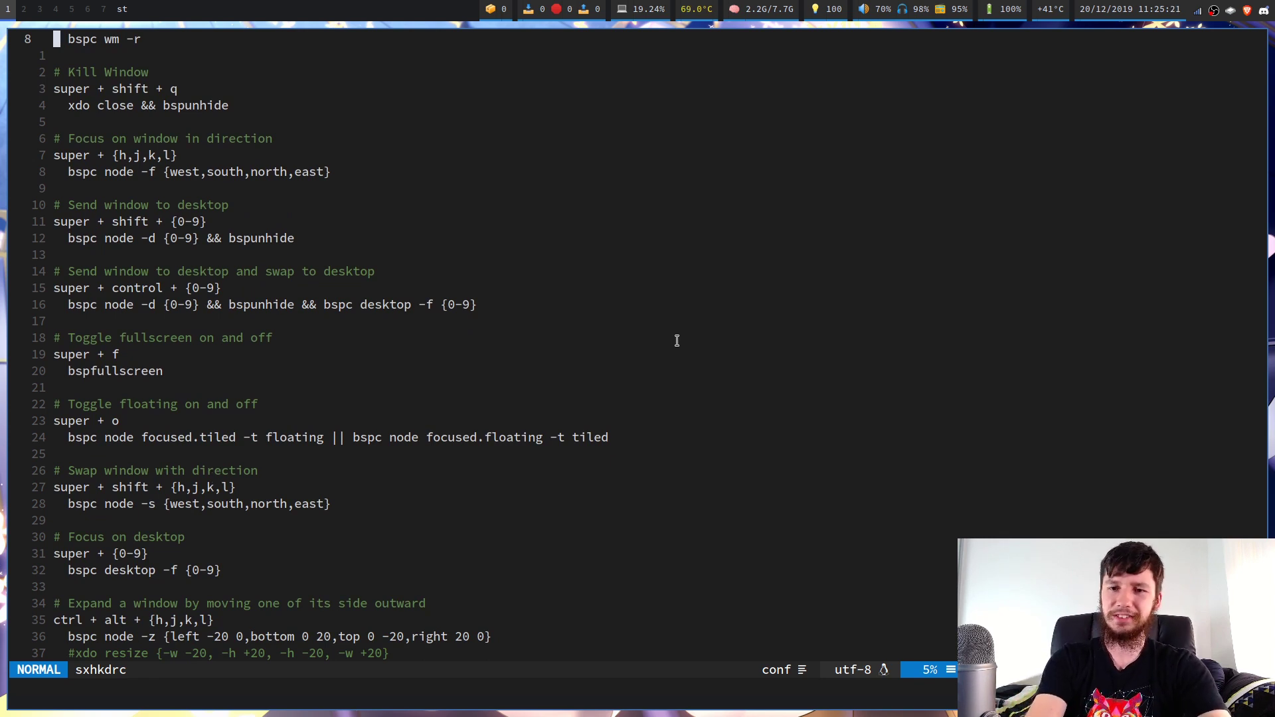
key("super+Return")
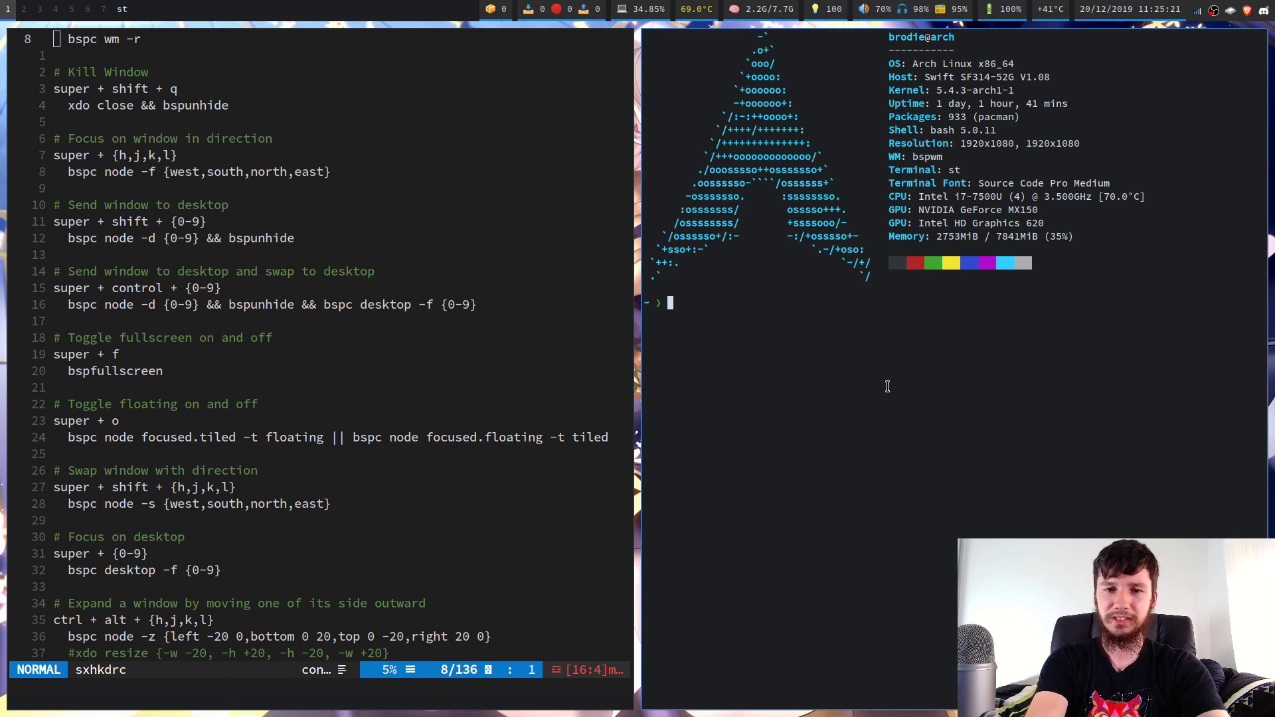
key("super+o")
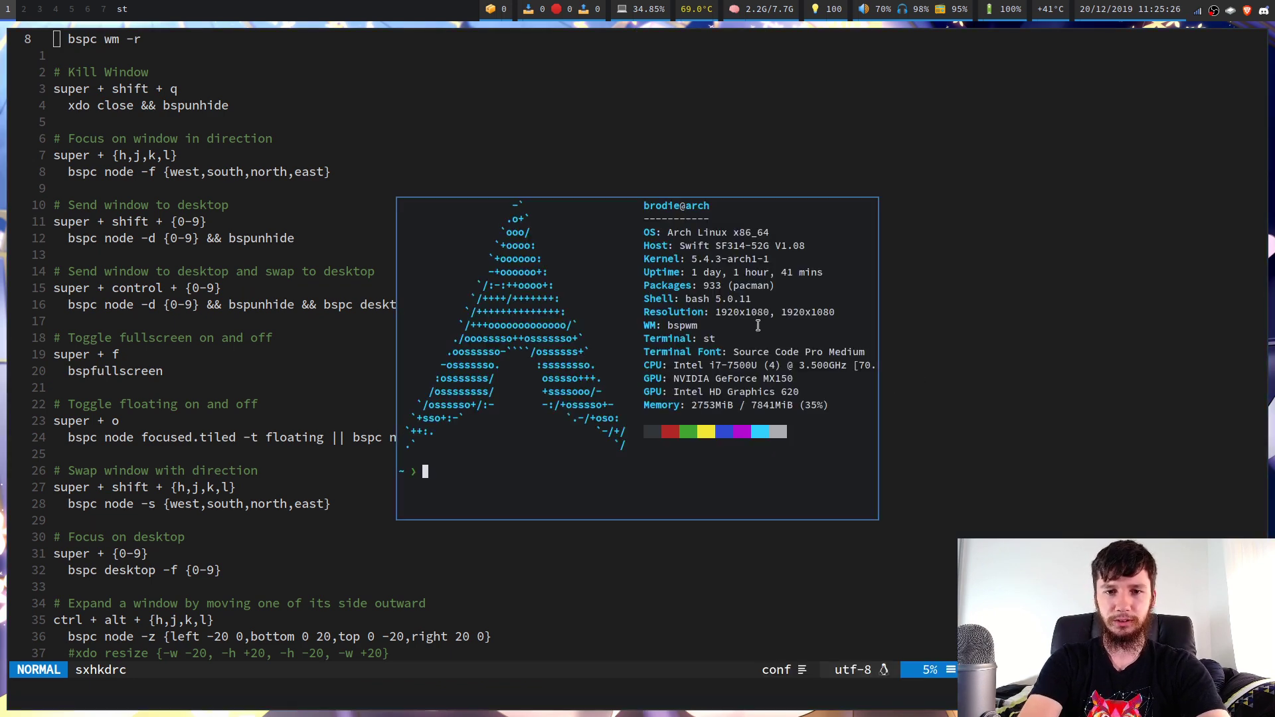
left_click_drag(821, 391, 830, 359)
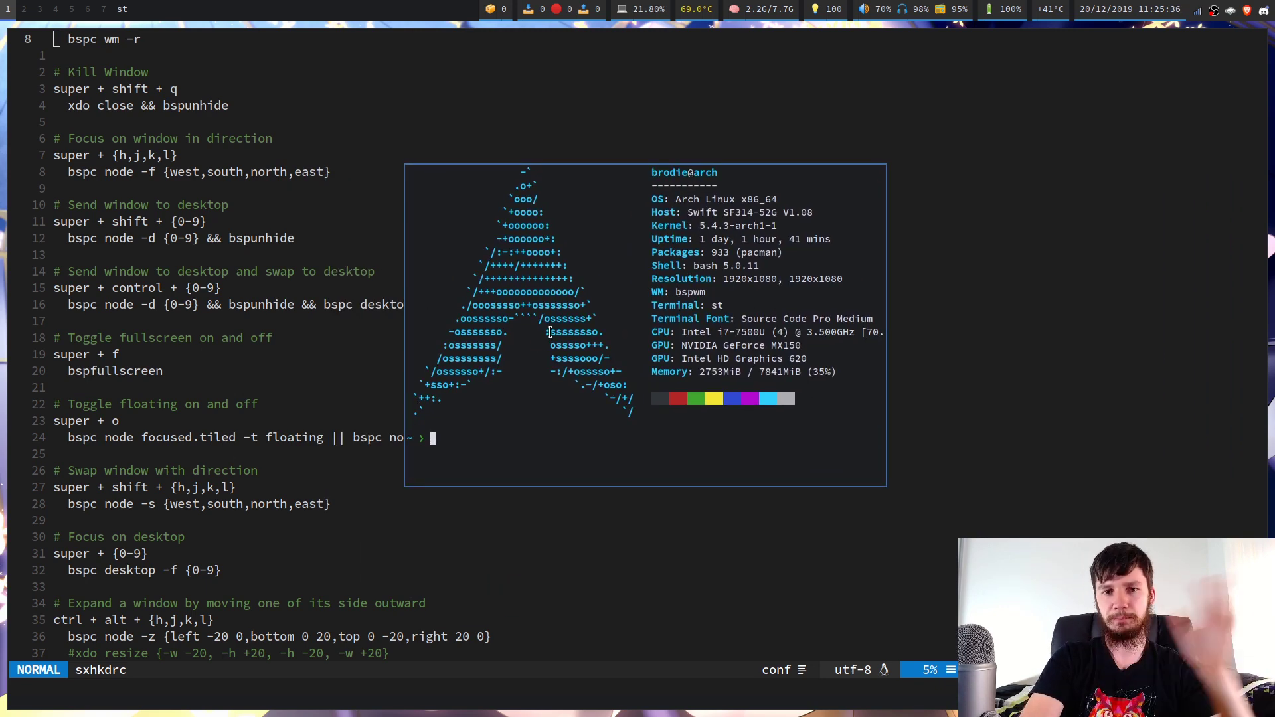
key("super+shift+q")
scroll(344, 433, "down", 2)
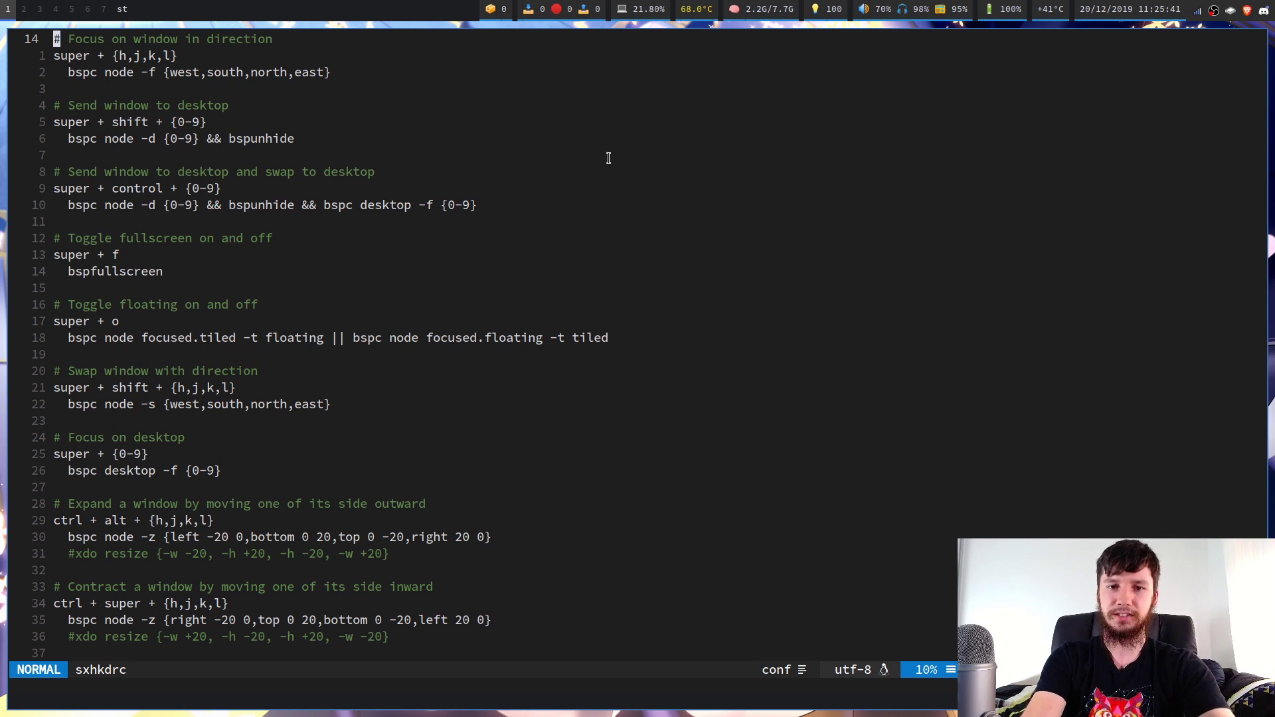
- Open a terminal, swap it to the left of sxhkdrc, then open another below the editor
key("super+Return")
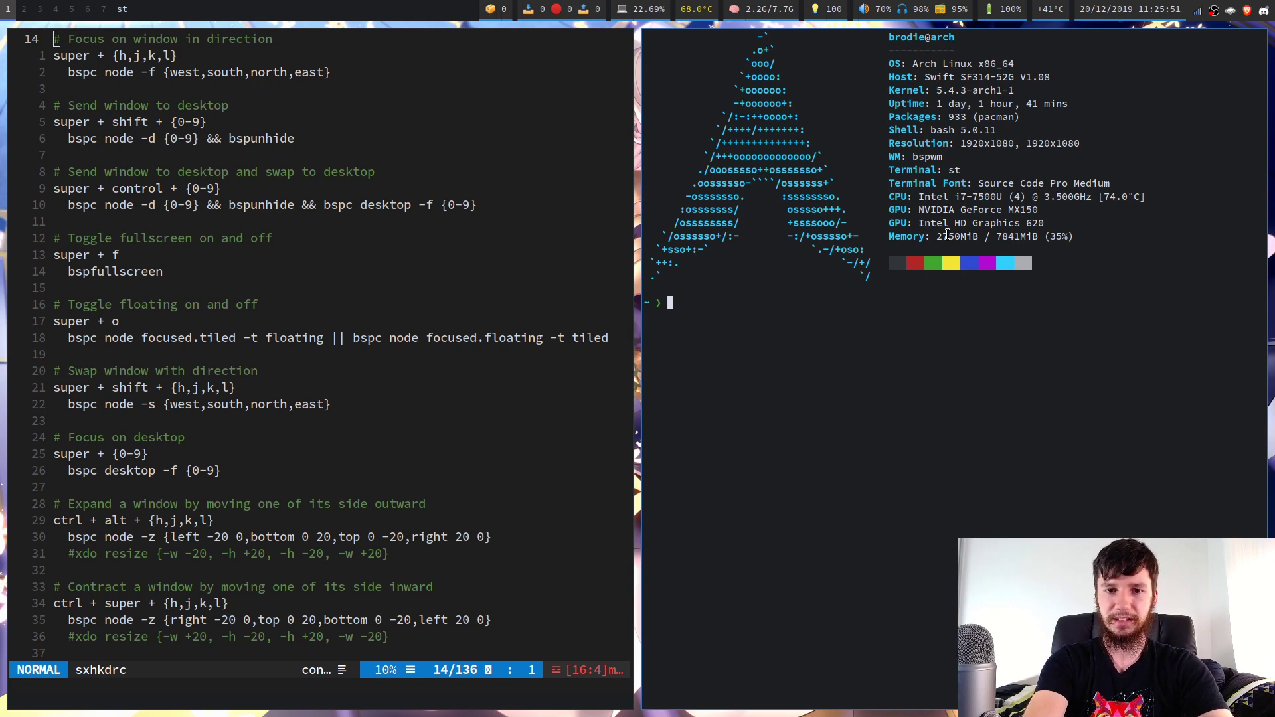
key("super+shift+h")
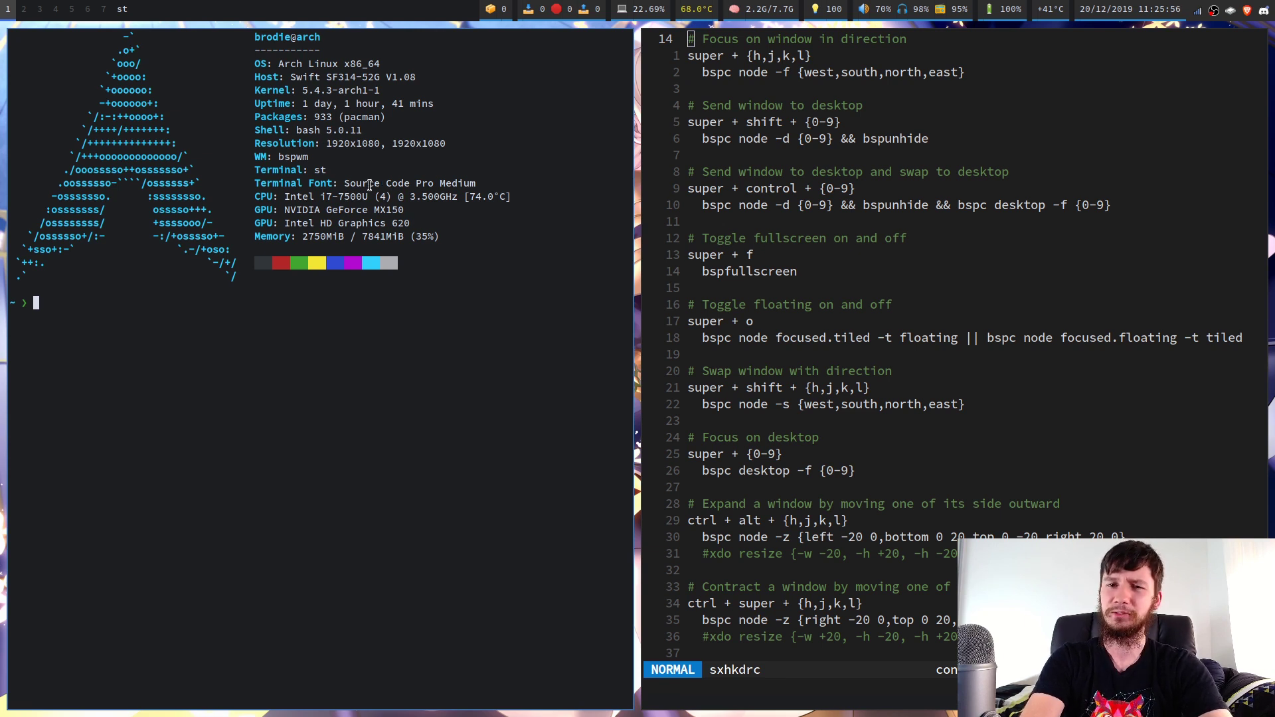
key("super+Return")
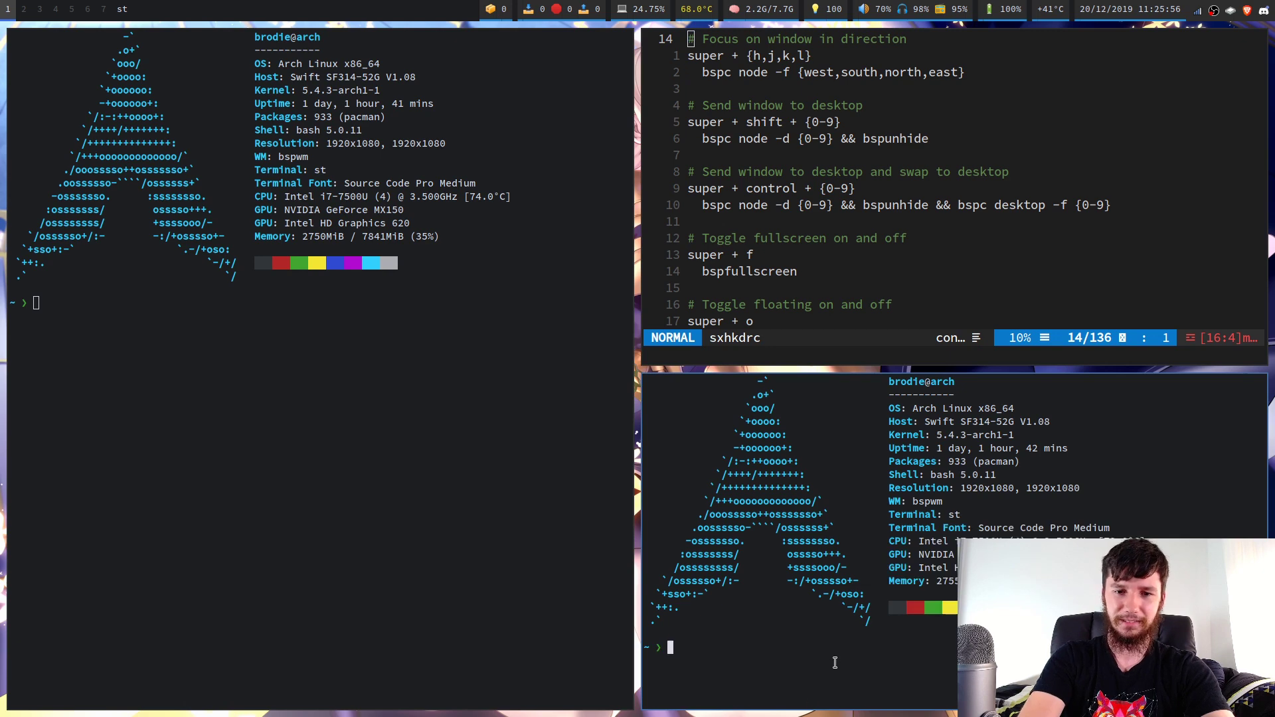
- Close the lower-right terminal, launch screenkey to display keystrokes, and close the left terminal
key("super+w")
type("scrre")
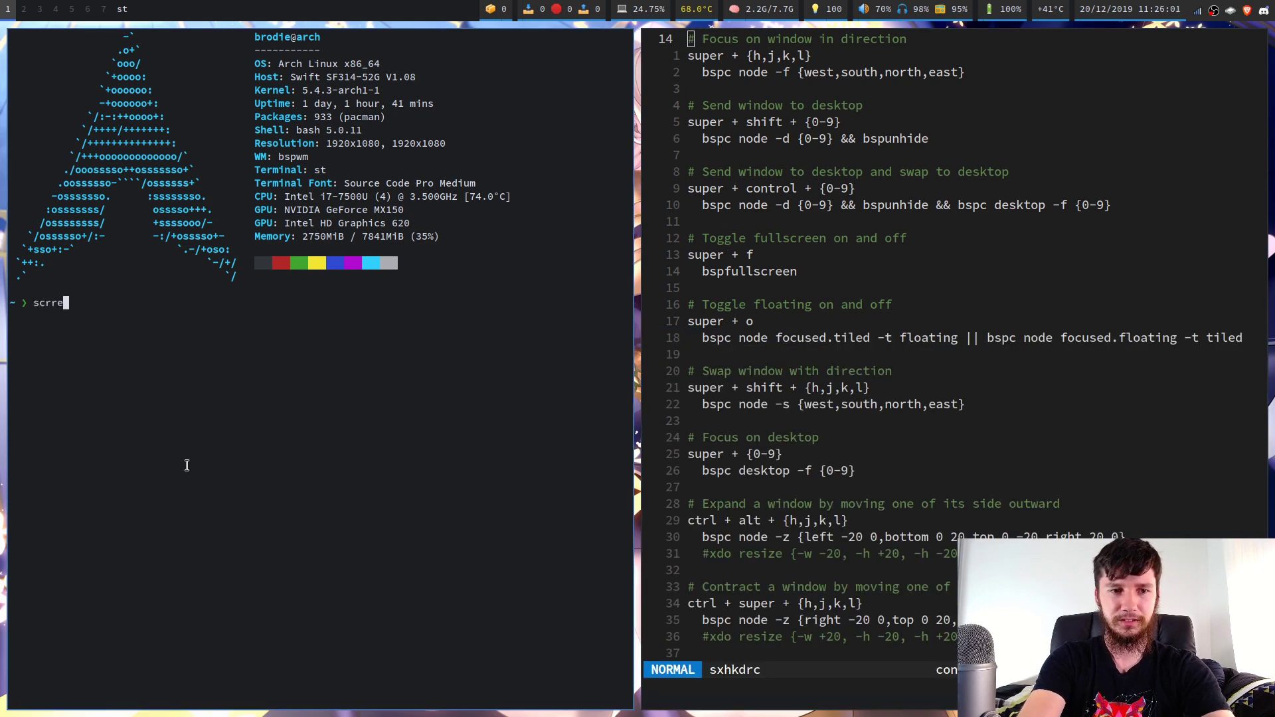
key("BackSpace")
key("BackSpace")
type("eenkey")
key("Return")
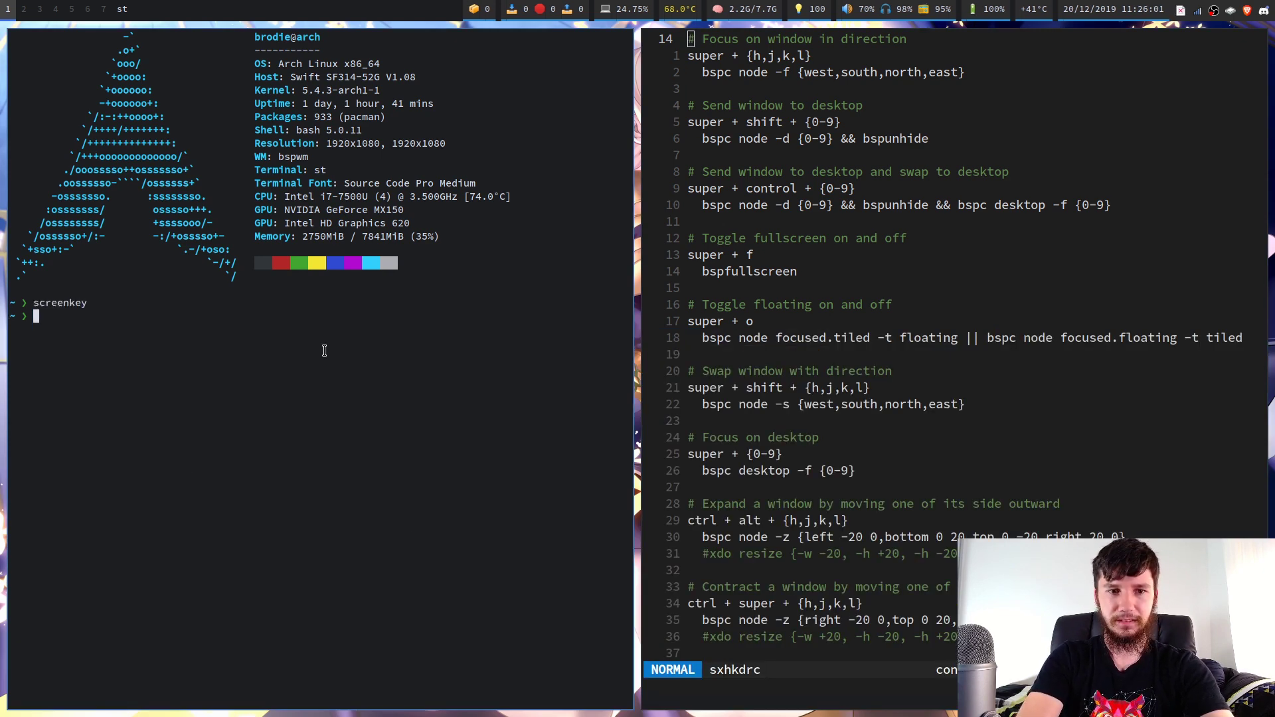
key("super+q")
- Open a new terminal and swap sides with the editor until sxhkdrc sits on the left
key("super+Return")
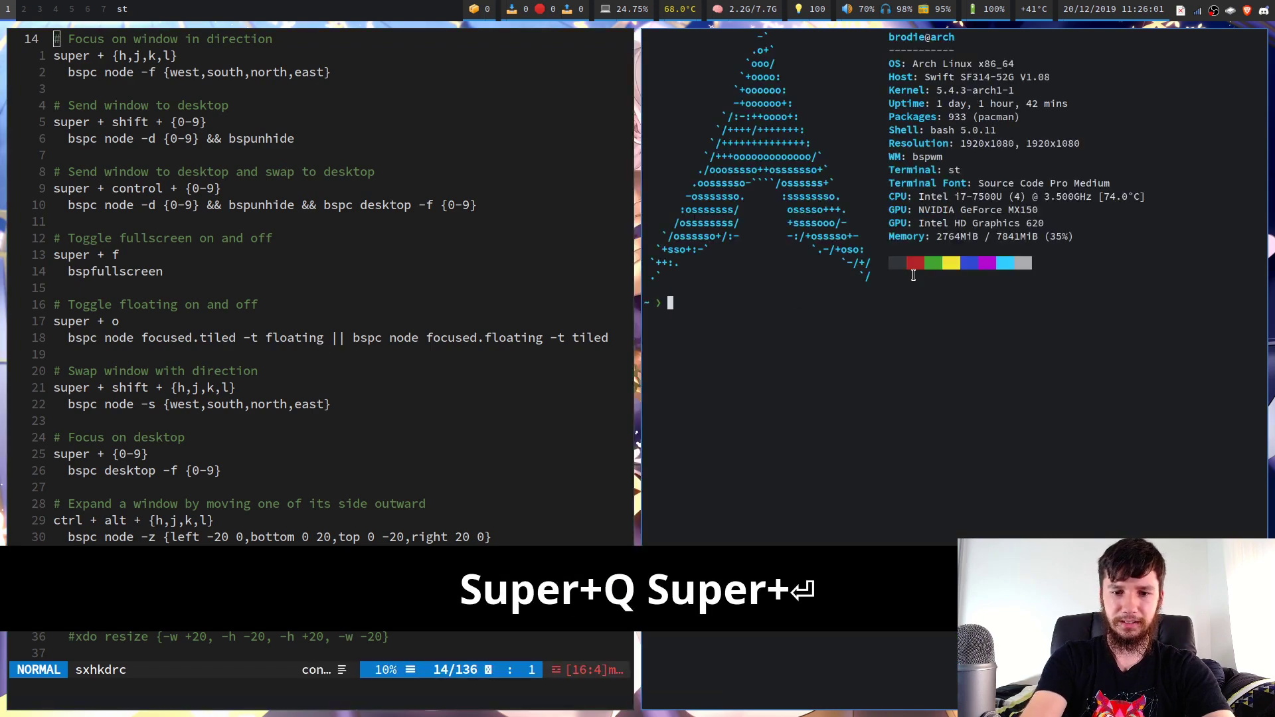
key("super+h")
key("super+l")
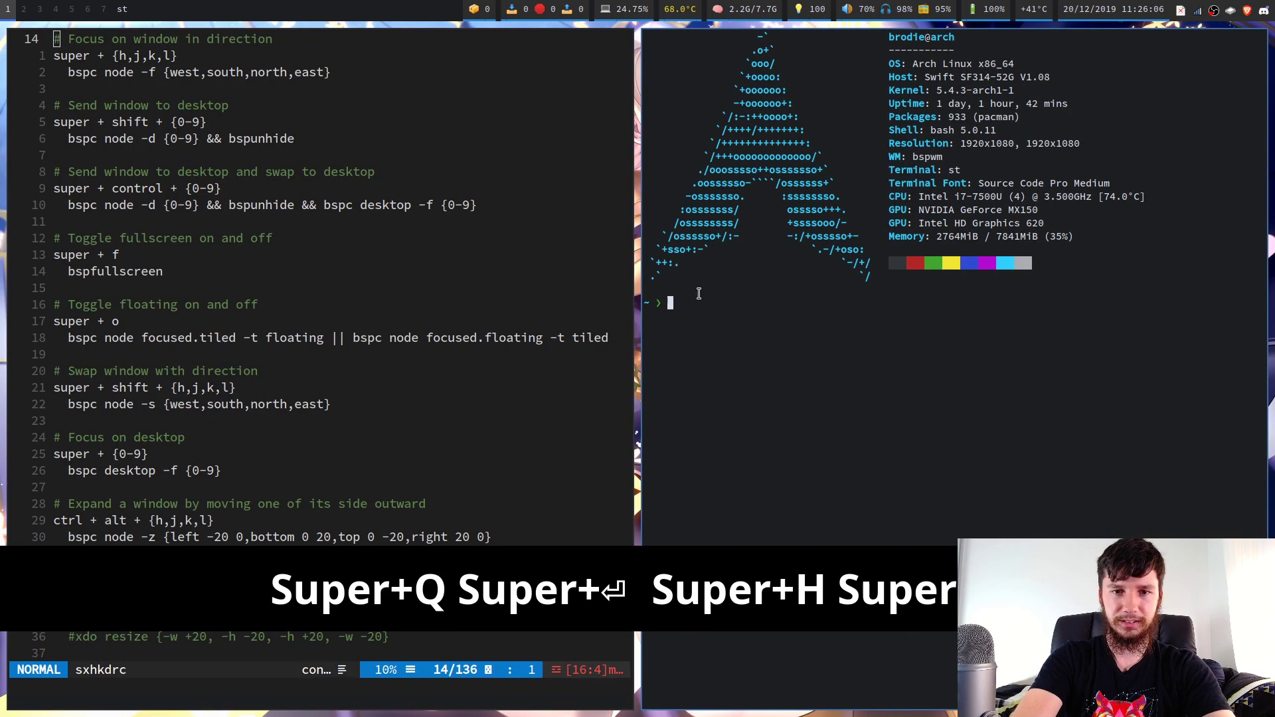
key("super+l")
key("super+h")
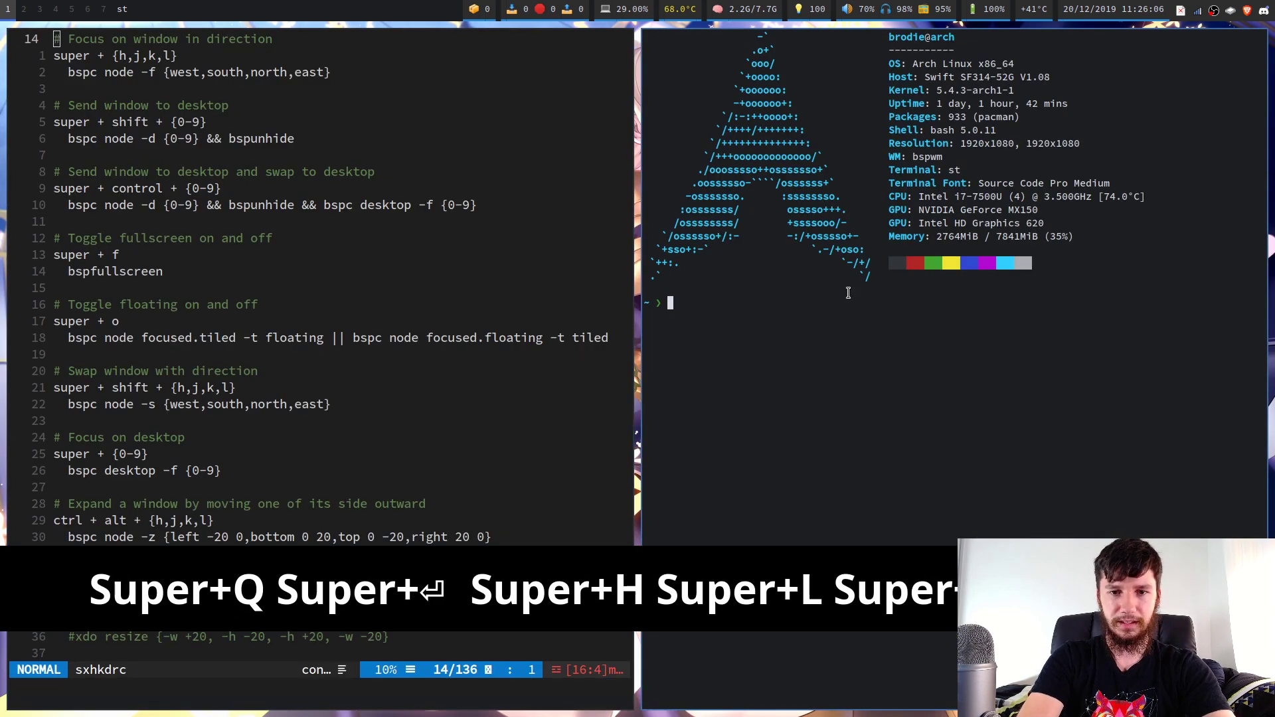
key("super+h")
key("super+l")
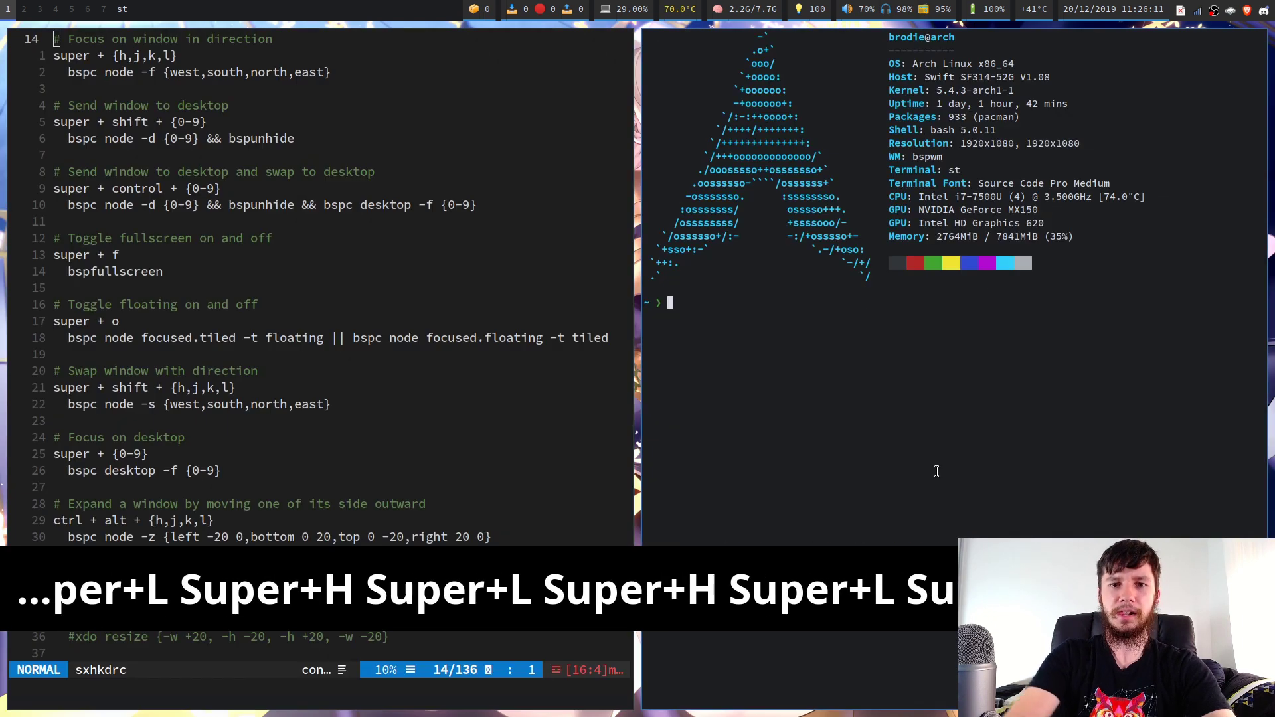
- Open a terminal below, run ls in it, and move the listing terminal to the top
key("super+Return")
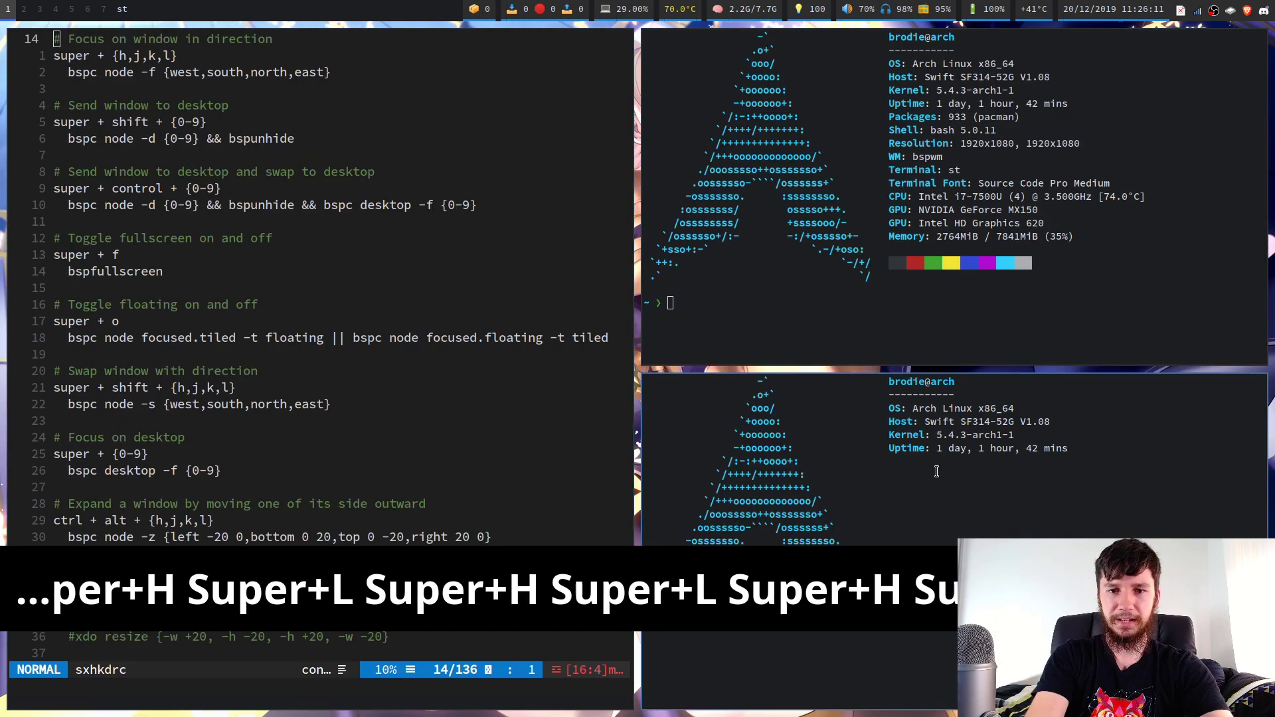
type("ls")
key("Return")
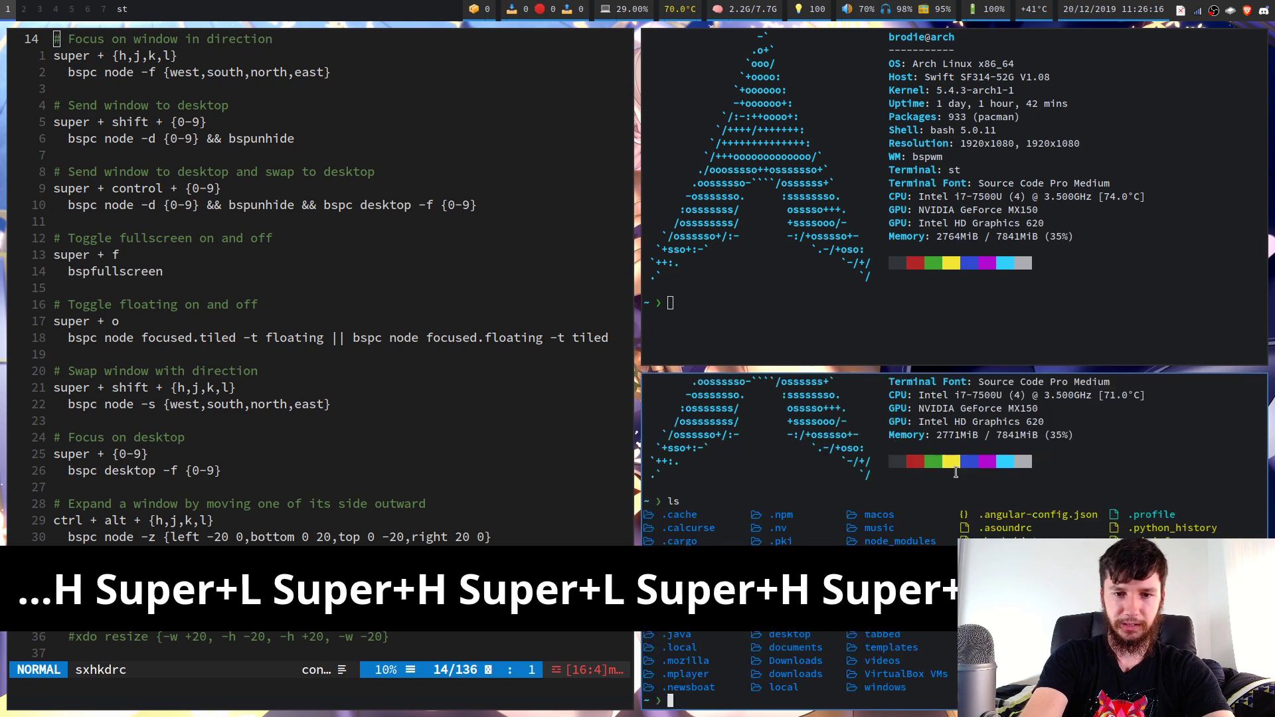
key("super+k")
key("super+j")
key("super+k")
key("super+j")
key("super+k")
key("super+j")
key("super+shift+k")
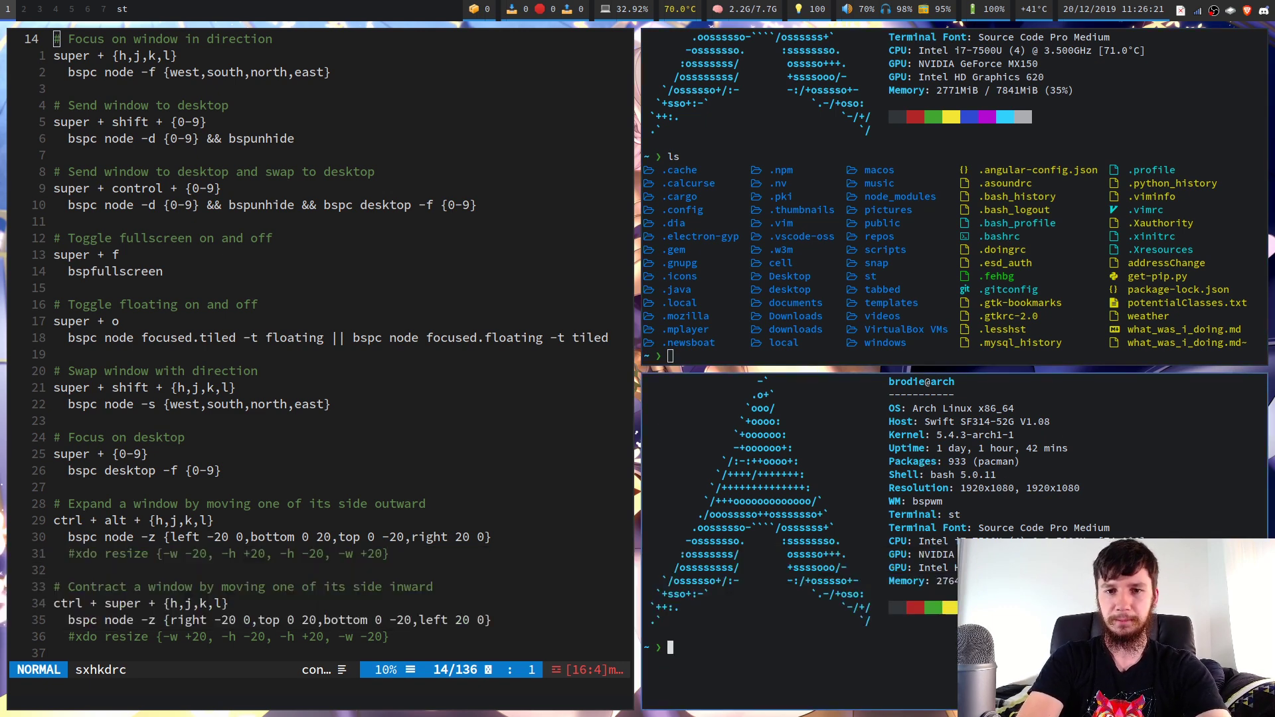
- Close the terminal showing the directory listing with Super+Q
key("super+q")
scroll(547, 387, "down", 1)
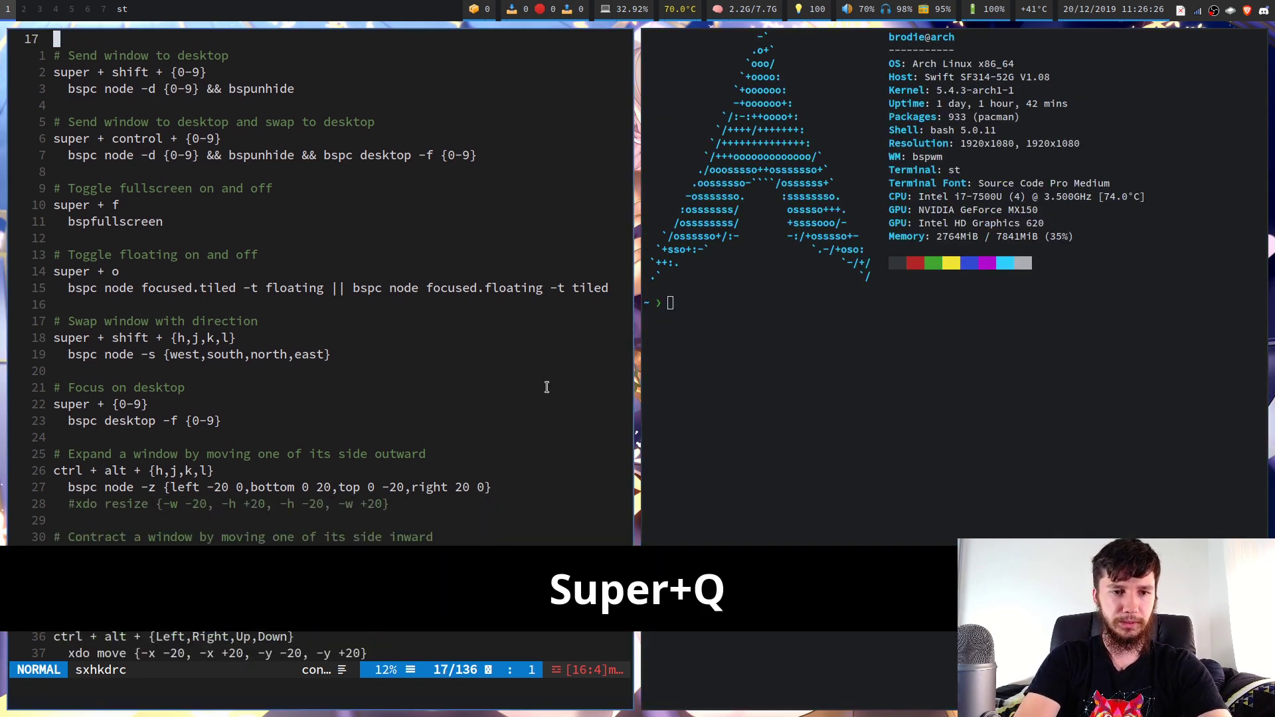
scroll(546, 388, "down", 2)
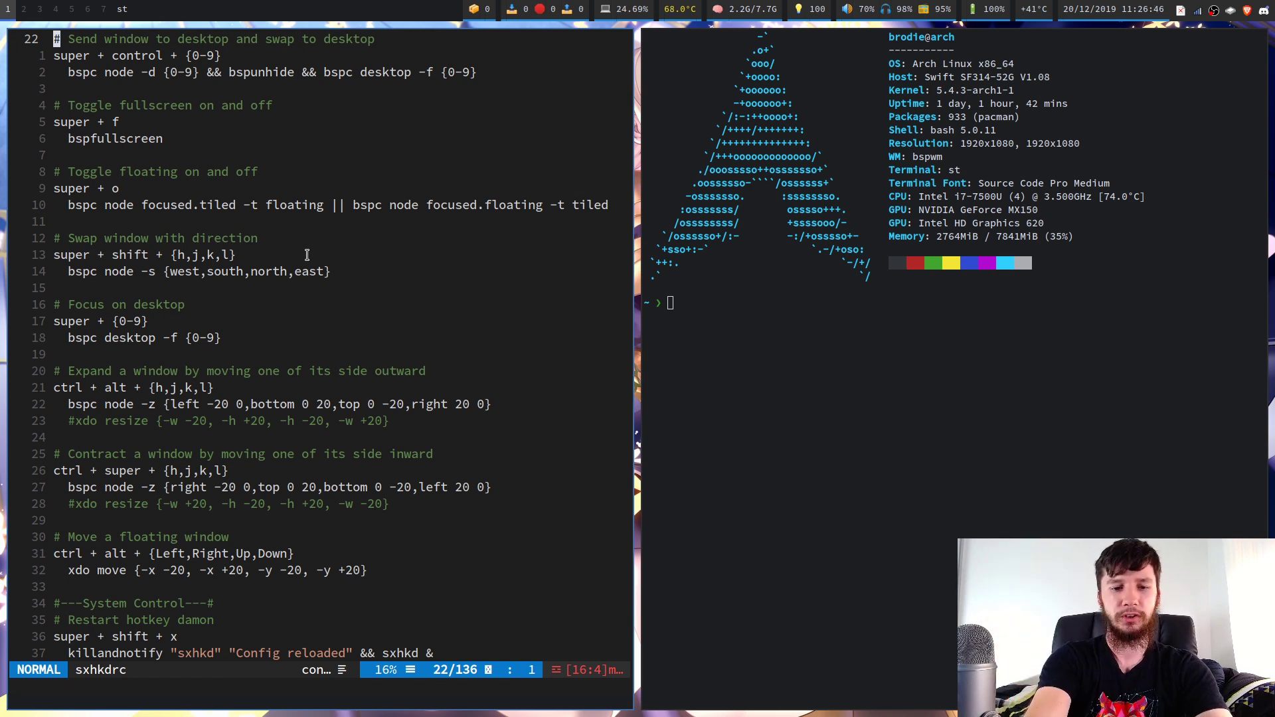
- Switch to the empty desktop 5, then return to desktop 1
key("super+5")
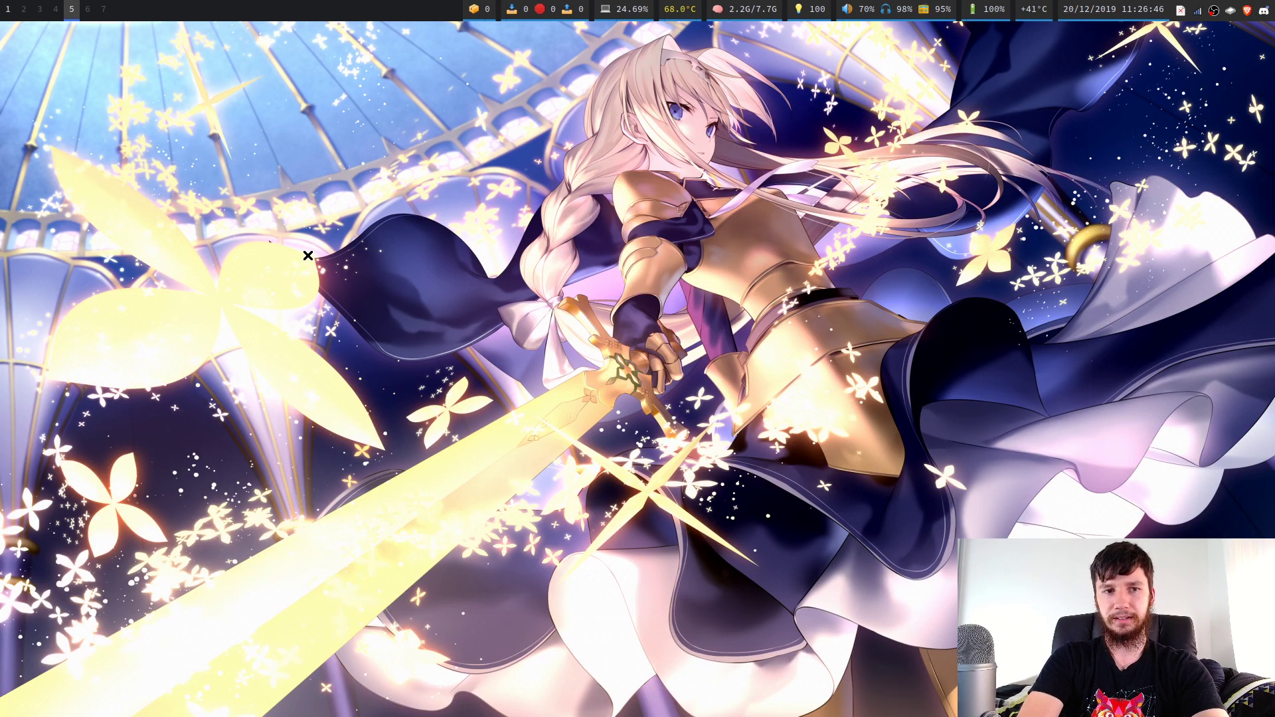
key("super+1")
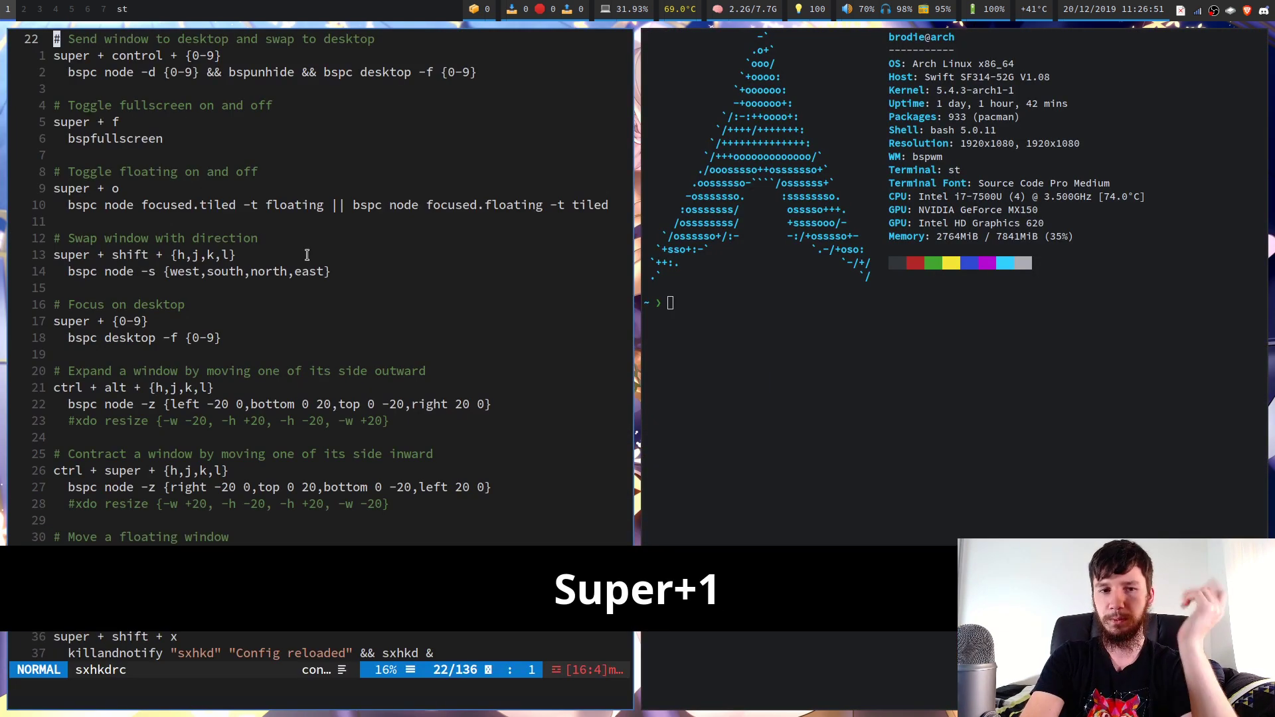
scroll(306, 254, "down", 1)
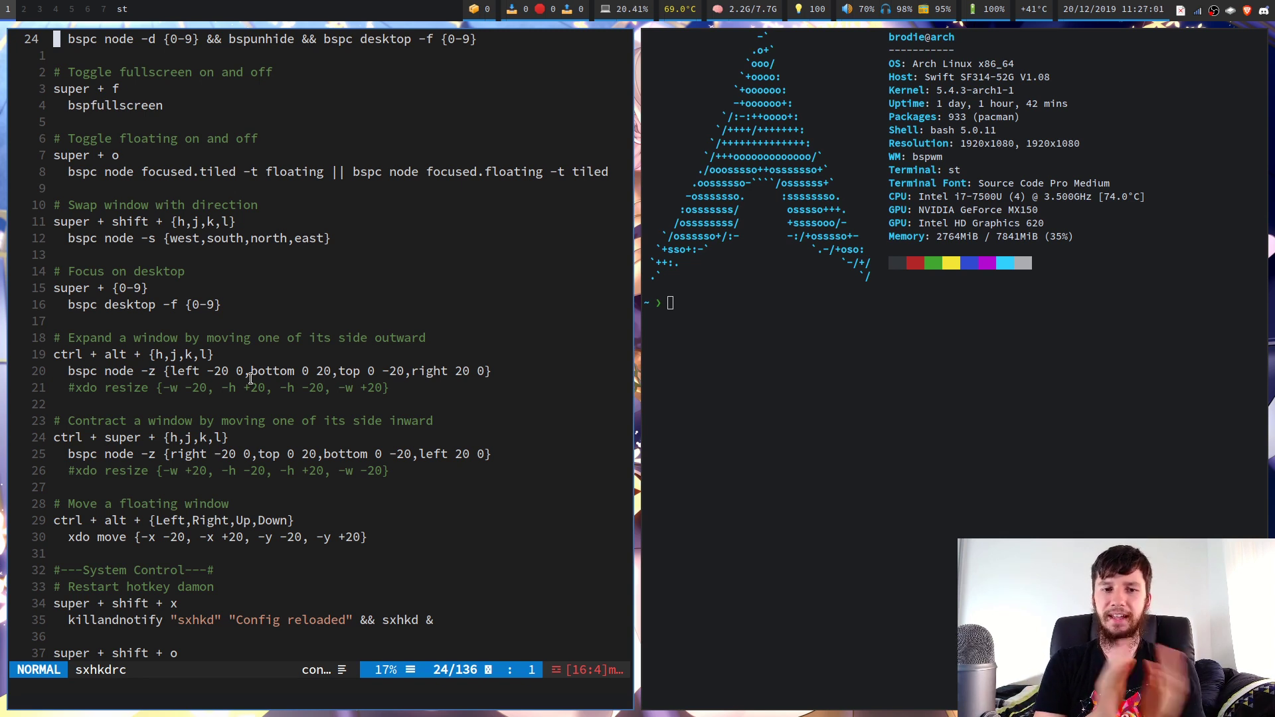
- Expand the neofetch terminal tile leftward into the editor, then contract it back right
left_click(694, 361)
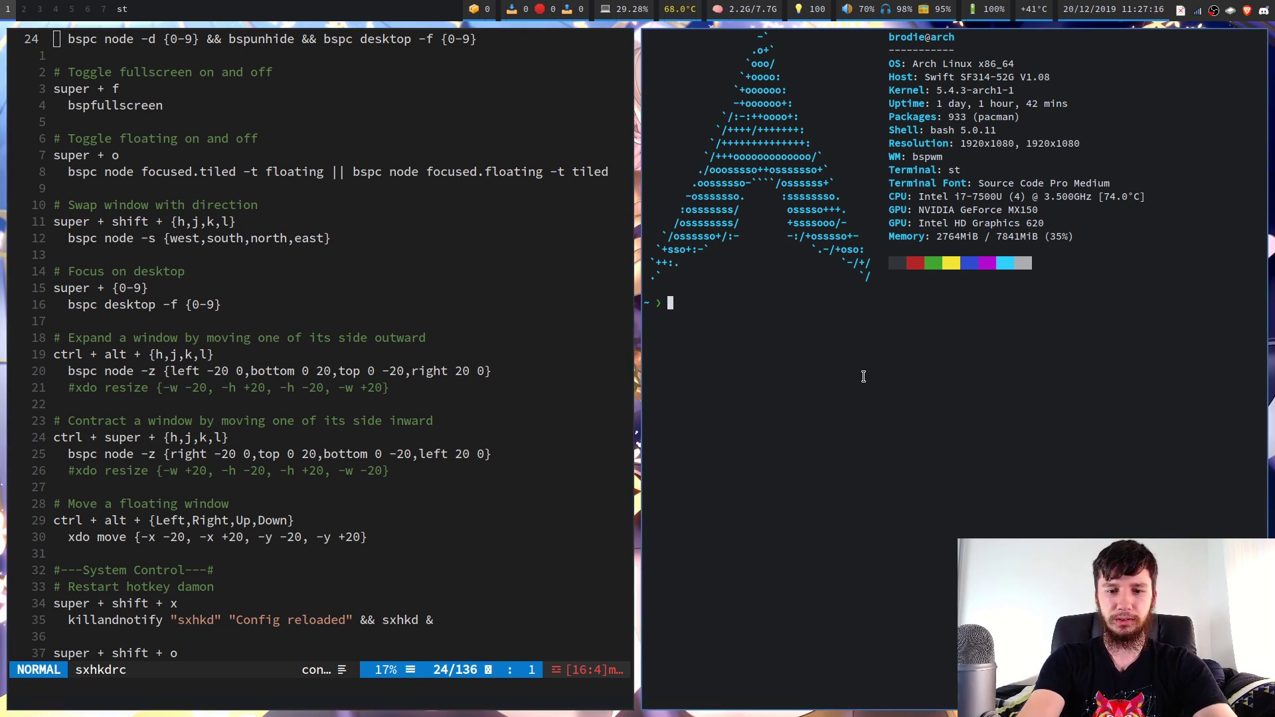
key("ctrl+alt+h")
key("ctrl+alt+h")
key("ctrl+alt+h")
key("ctrl+alt+h")
key("ctrl+alt+h")
key("ctrl+alt+h")
key("ctrl+alt+h")
key("ctrl+alt+h")
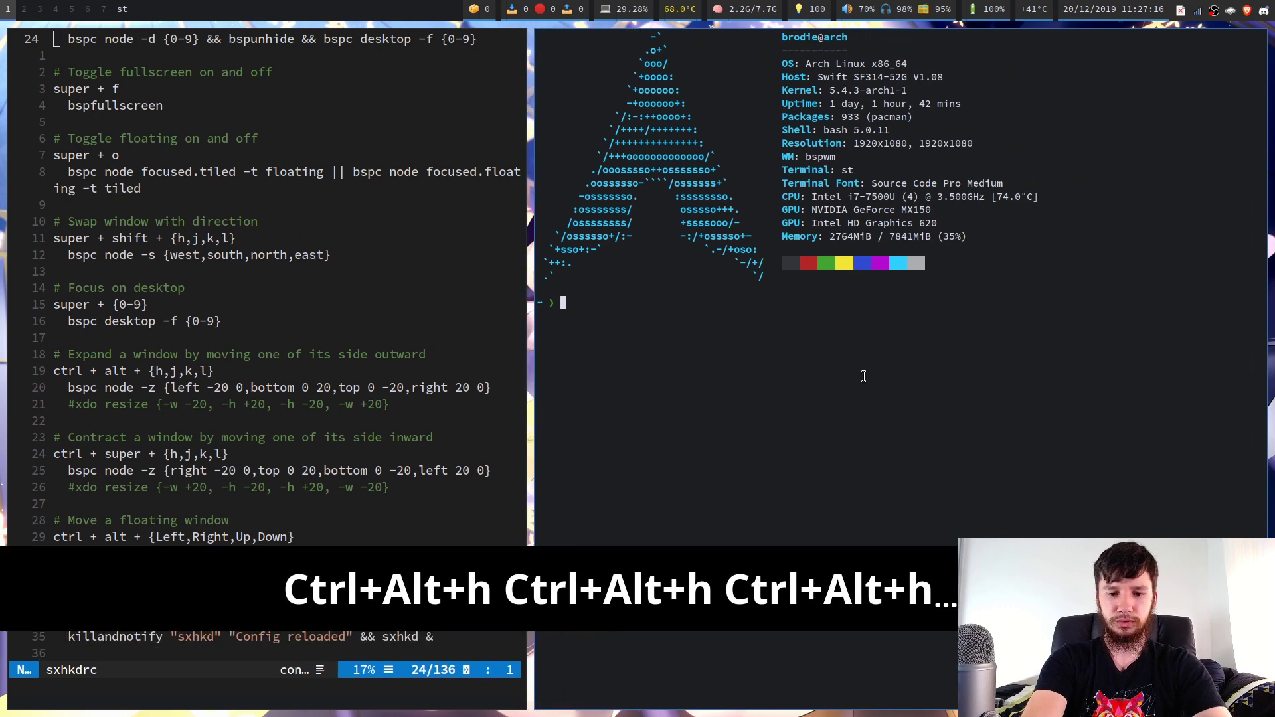
key("ctrl+super+l")
key("ctrl+super+l")
key("ctrl+super+l")
key("ctrl+super+l")
key("ctrl+super+l")
key("ctrl+super+l")
key("ctrl+super+l")
key("ctrl+super+l")
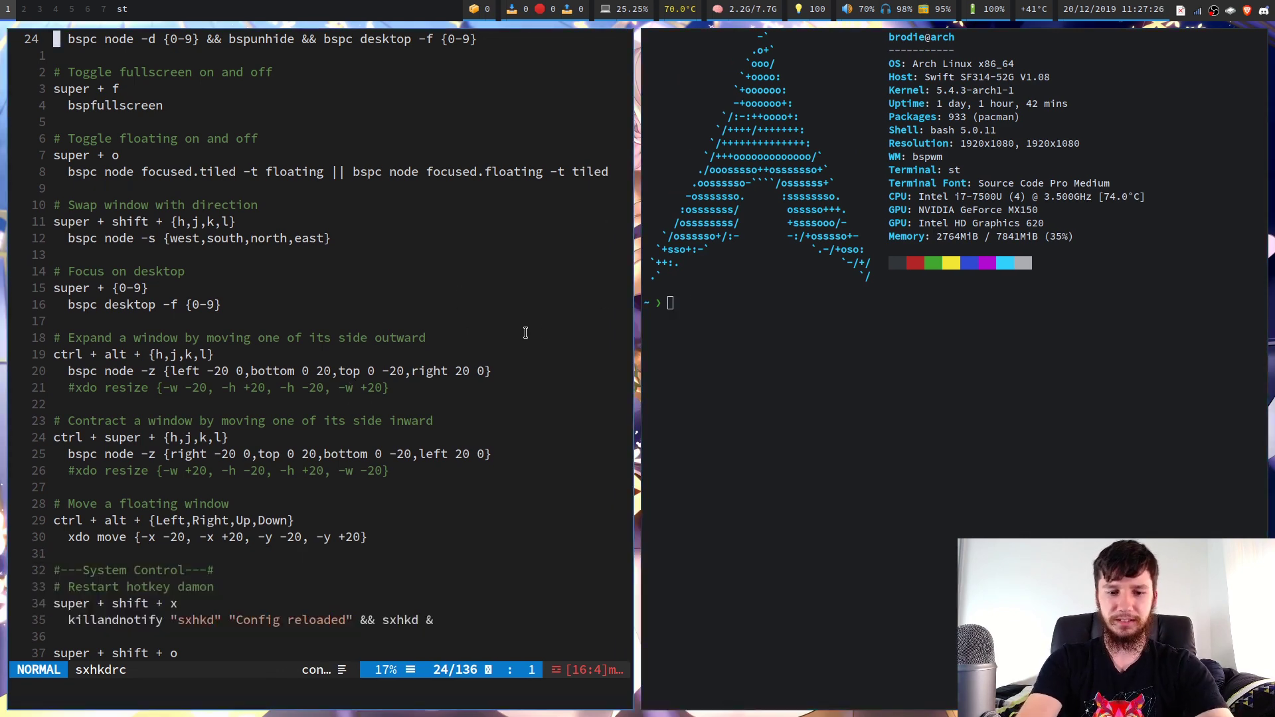
key("ctrl+alt+l")
key("ctrl+alt+l")
key("ctrl+alt+l")
key("ctrl+alt+l")
key("ctrl+alt+l")
key("ctrl+super+h")
key("ctrl+super+h")
key("ctrl+super+h")
key("ctrl+super+h")
key("ctrl+super+h")
key("ctrl+super+h")
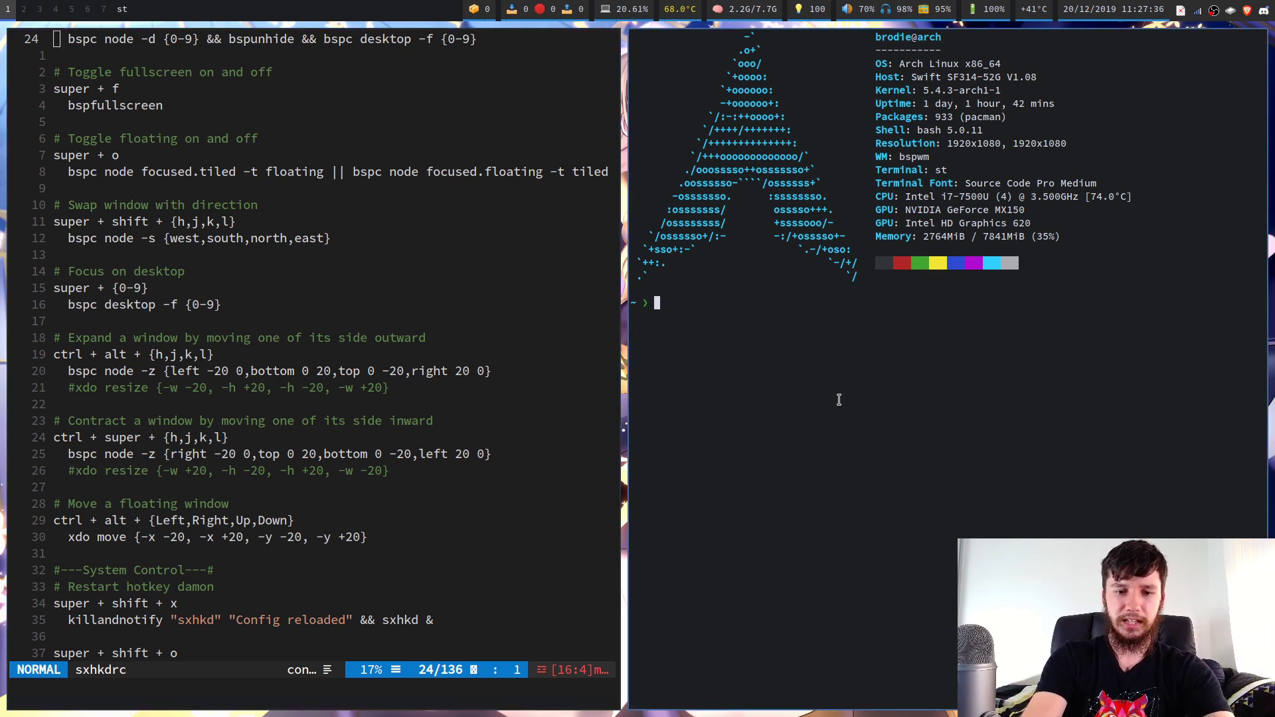
- Float the terminal, widen and shrink it, then tile it again slightly narrower
key("super+o")
key("ctrl+alt+h")
key("ctrl+alt+h")
key("ctrl+alt+h")
key("ctrl+alt+h")
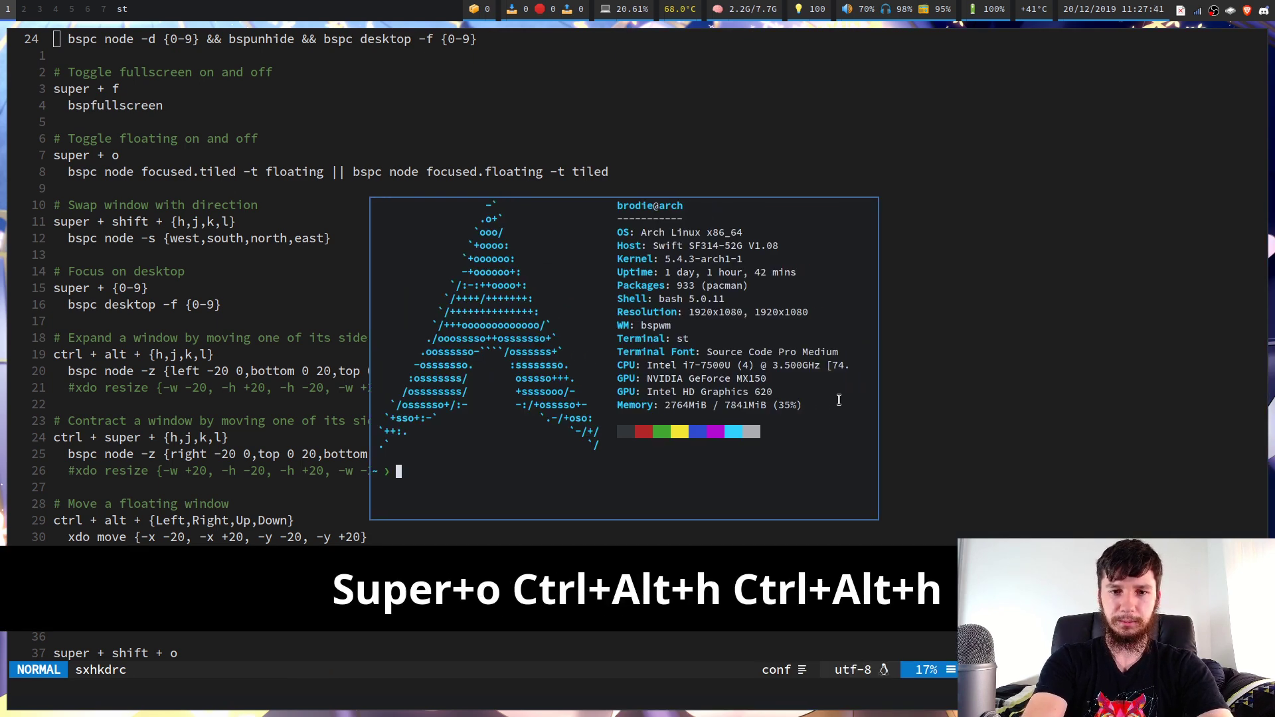
key("ctrl+l")
key("ctrl+alt+l")
key("ctrl+alt+l")
key("ctrl+alt+l")
key("ctrl+alt+l")
key("ctrl+alt+l")
key("ctrl+alt+l")
key("ctrl+alt+l")
key("ctrl+alt+l")
key("ctrl+alt+l")
key("ctrl+alt+l")
key("ctrl+alt+l")
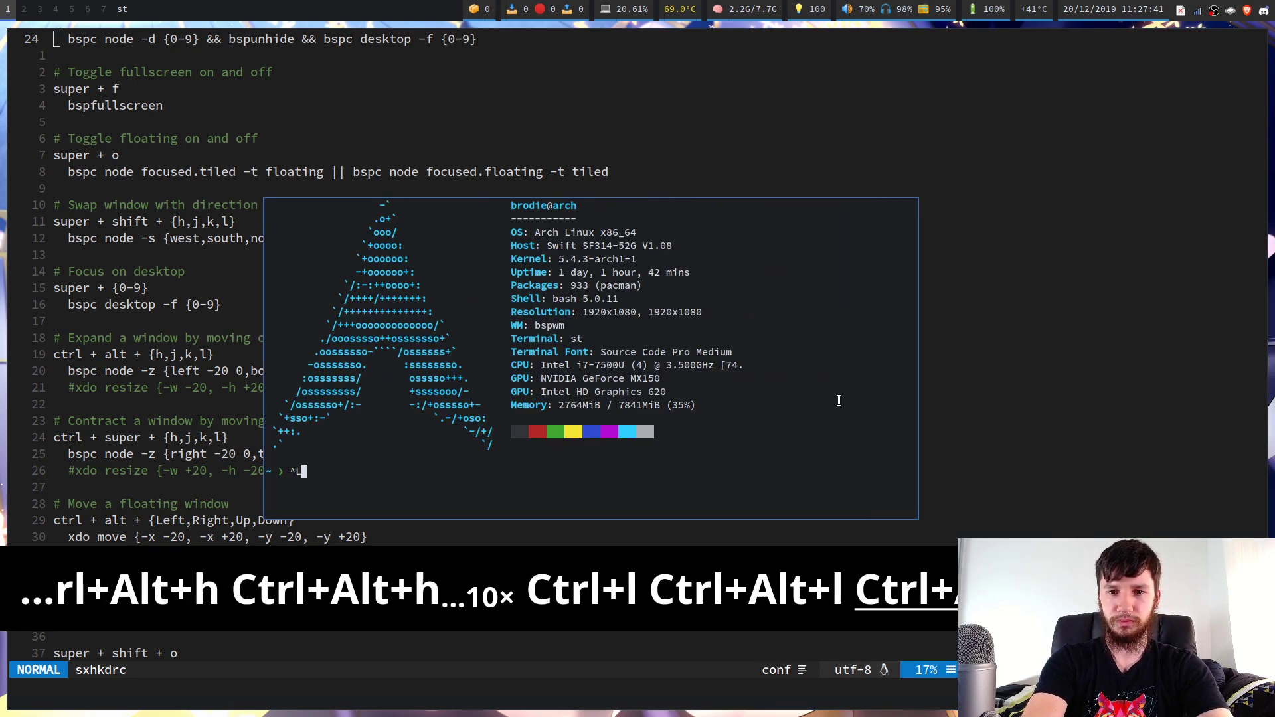
key("ctrl+super+k")
key("ctrl+super+k")
key("ctrl+super+k")
key("ctrl+super+k")
key("ctrl+super+k")
key("ctrl+super+k")
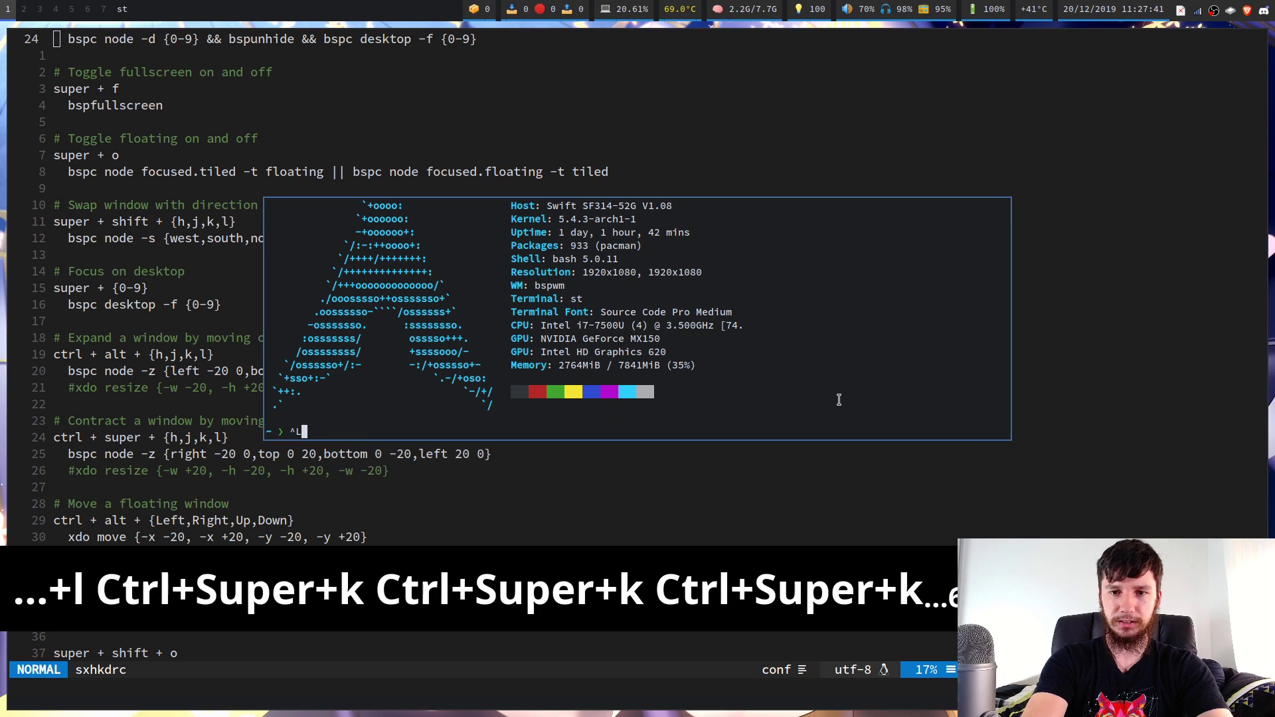
key("ctrl+super+h")
key("ctrl+super+h")
key("ctrl+super+h")
key("ctrl+super+h")
key("ctrl+super+h")
key("ctrl+super+h")
key("ctrl+super+h")
key("ctrl+super+h")
key("ctrl+super+h")
key("ctrl+super+h")
key("ctrl+super+h")
key("ctrl+super+h")
key("ctrl+super+h")
key("ctrl+super+h")
key("ctrl+super+h")
key("ctrl+super+h")
key("ctrl+super+h")
key("ctrl+super+h")
key("ctrl+super+h")
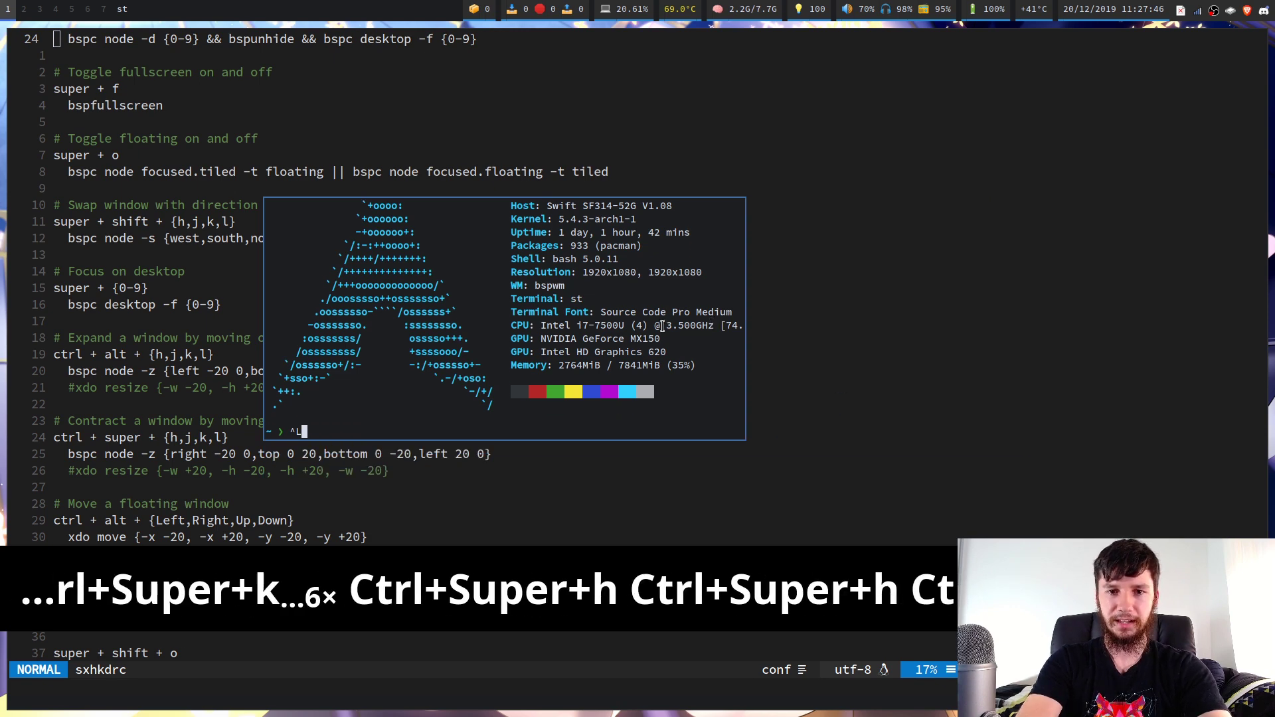
key("ctrl+super+h")
key("ctrl+super+h")
key("ctrl+super+h")
key("ctrl+super+h")
key("ctrl+super+h")
key("ctrl+super+h")
key("ctrl+super+h")
key("ctrl+super+h")
key("ctrl+super+h")
key("ctrl+super+h")
key("super+o")
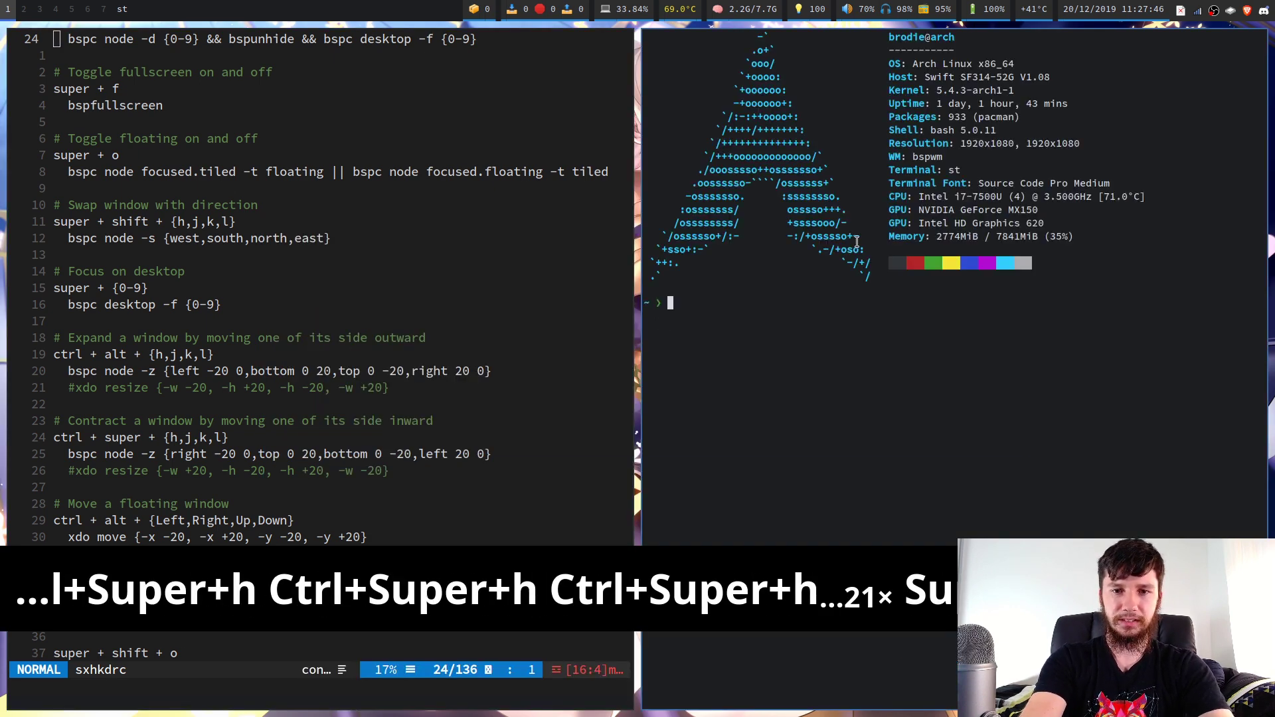
key("ctrl+super+h")
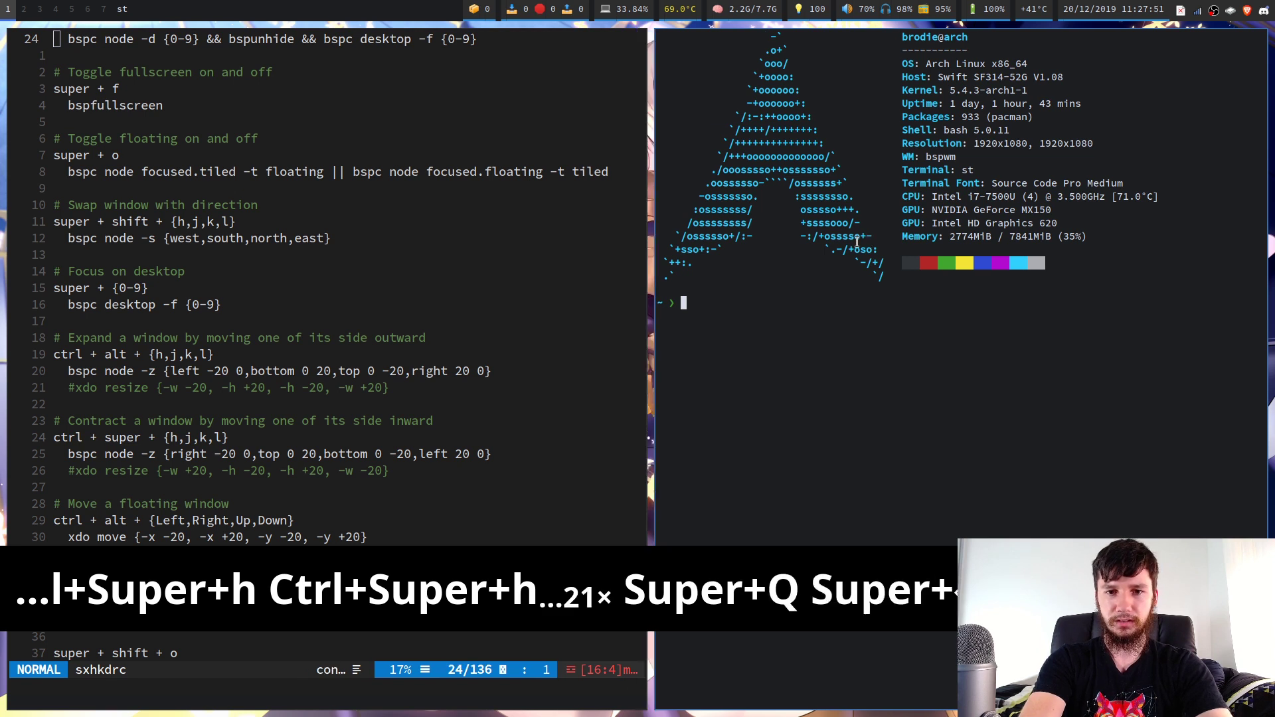
key("ctrl+alt+l")
key("ctrl+alt+l")
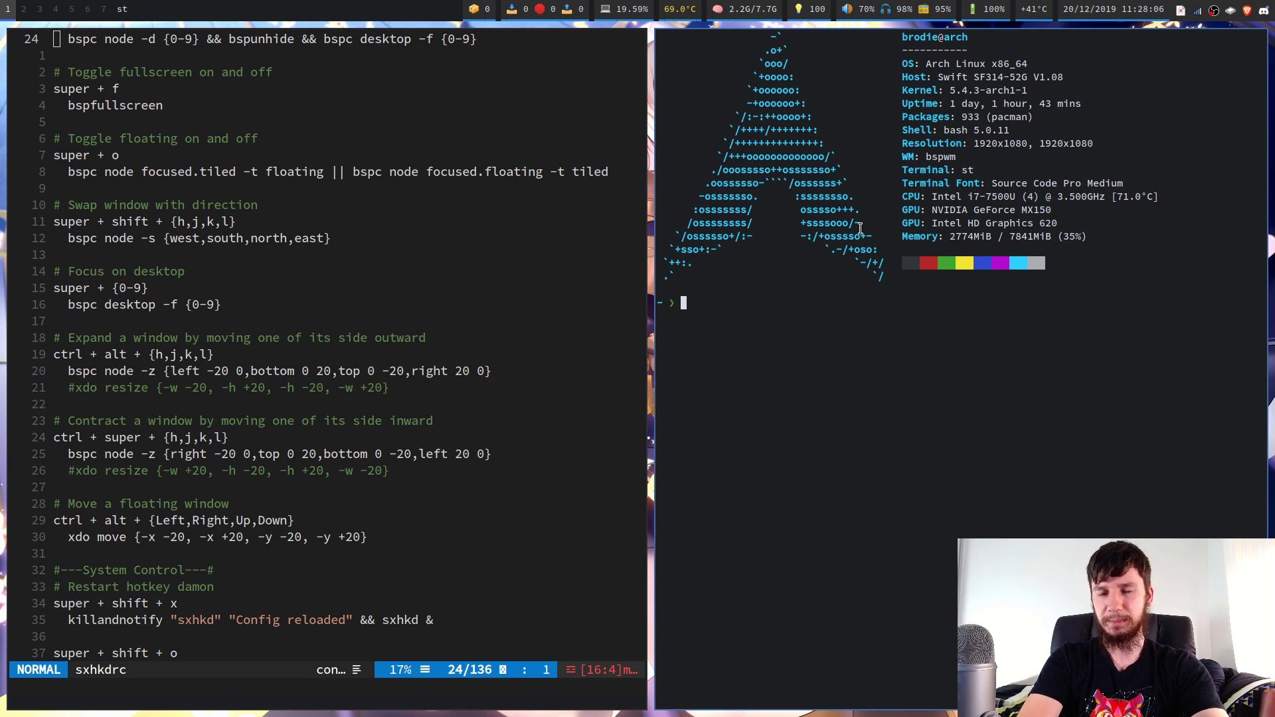
- Replace the neofetch terminal with a new one floating in the centre
key("super+q")
scroll(824, 281, "down", 3)
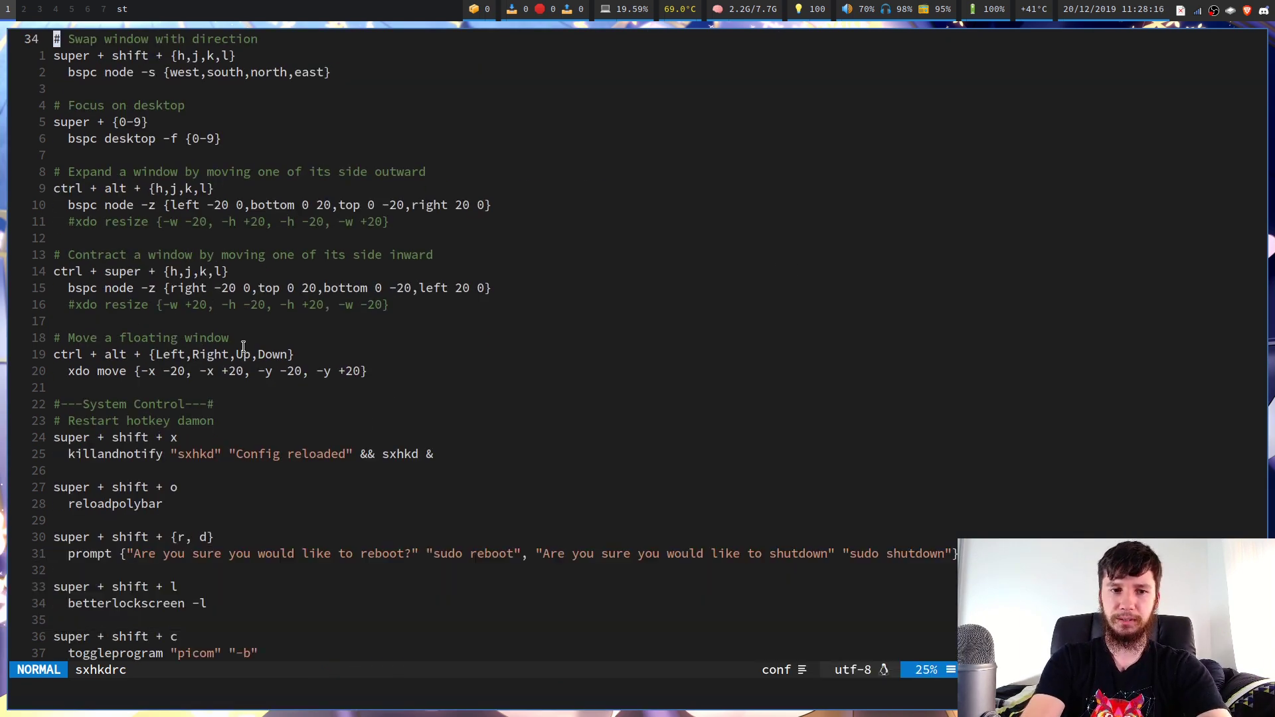
key("super+Return")
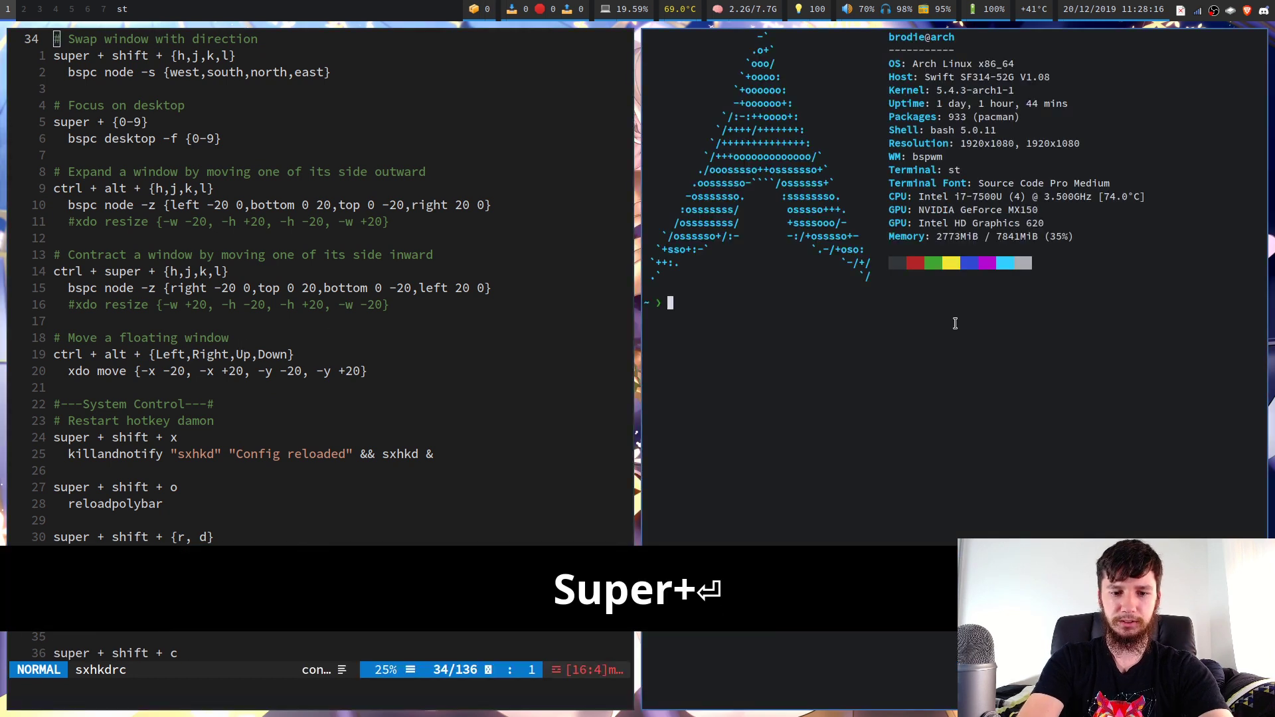
key("super+o")
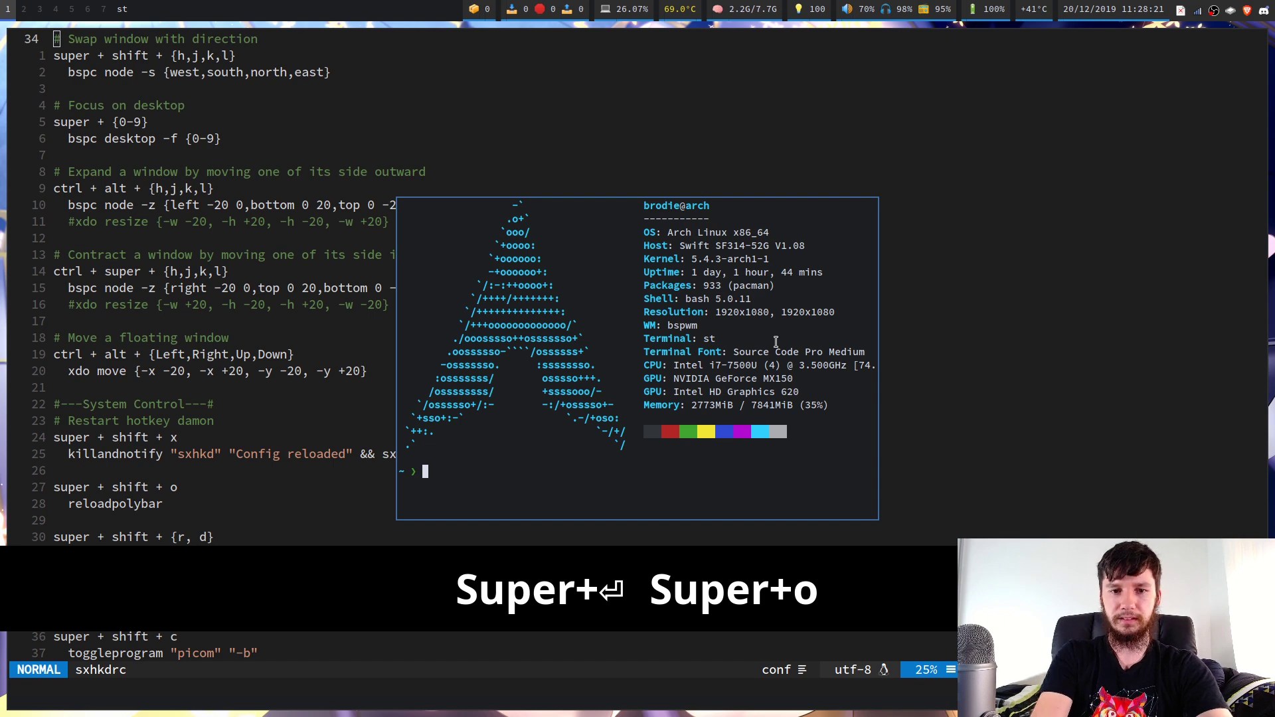
- Move the floating terminal left and back right, then close it with Super+W
key("alt+Up")
key("alt+Up")
key("alt+Up")
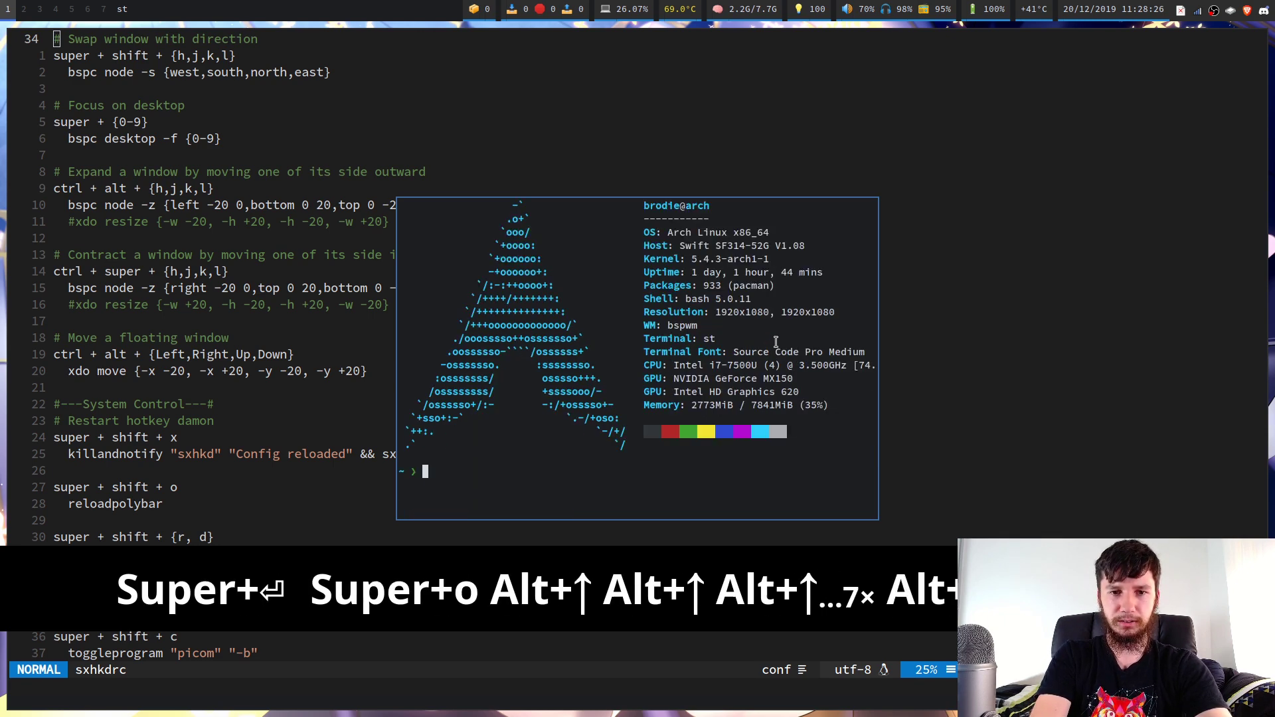
key("alt+Right")
key("alt+Right")
key("alt+Right")
key("ctrl+alt+Left")
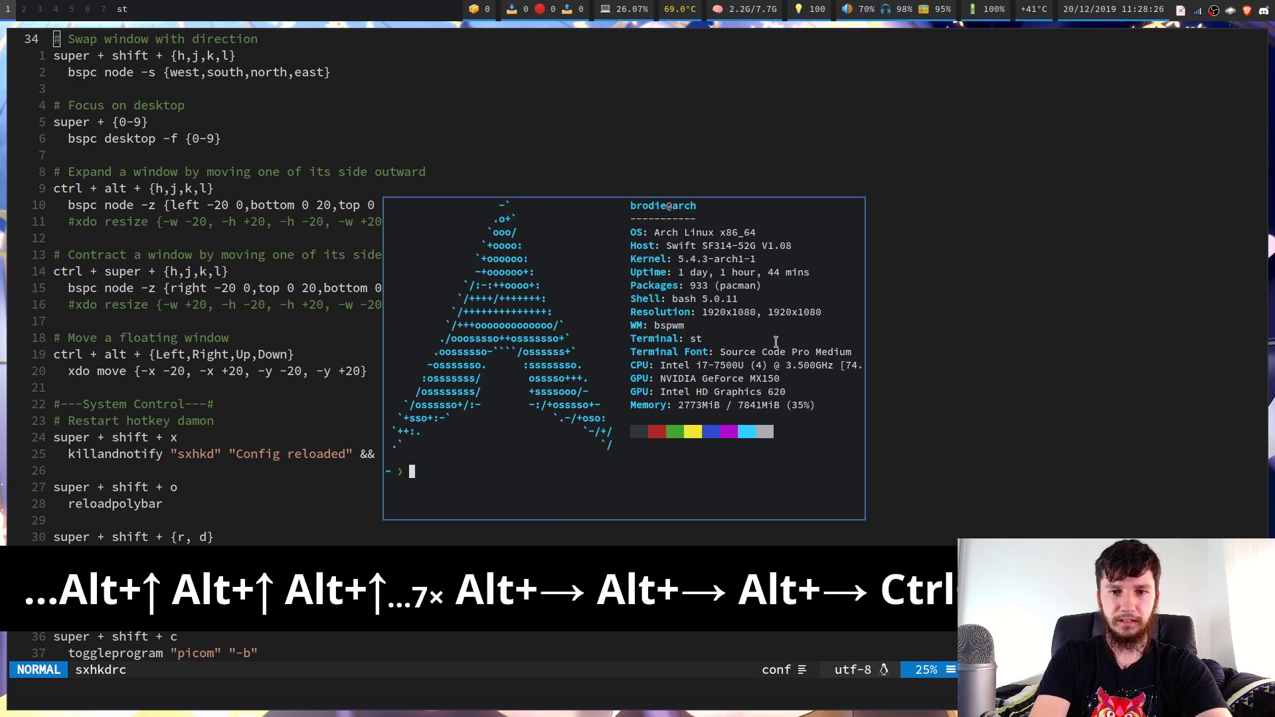
key("alt+Left")
key("alt+Right")
key("ctrl+alt+Left")
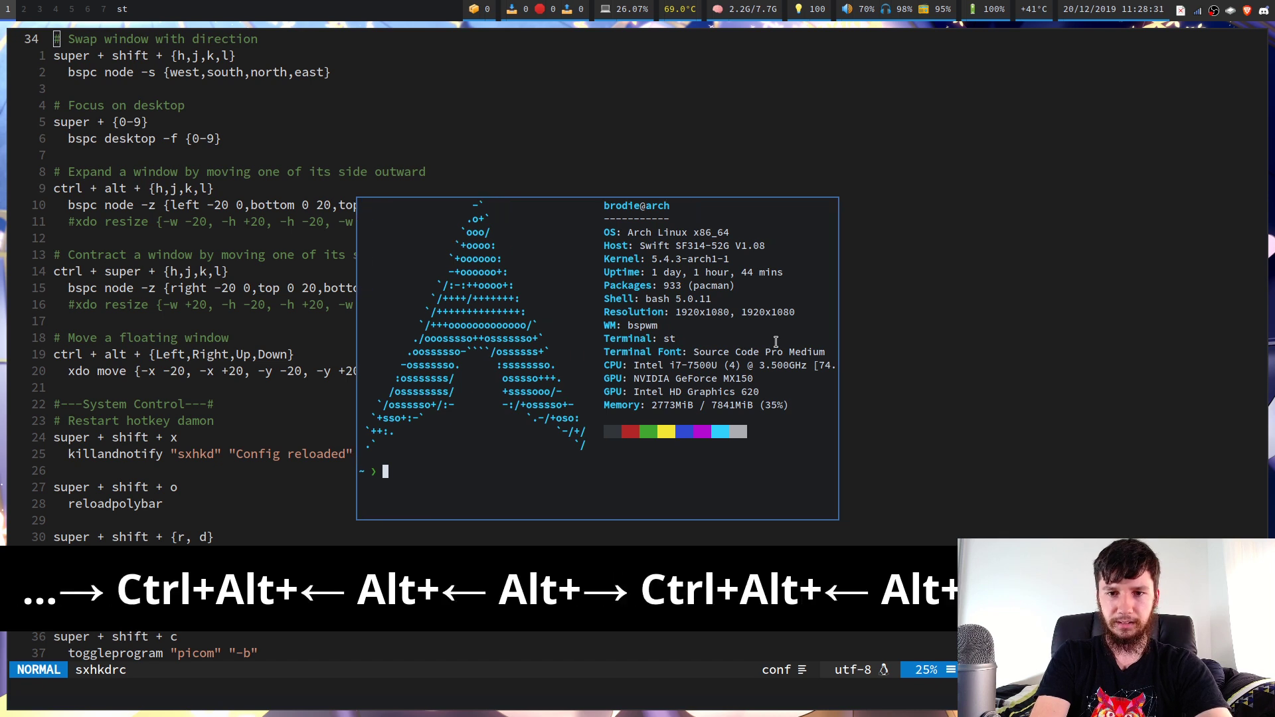
key("alt+Left")
key("ctrl+alt+Left")
key("ctrl+alt+Left")
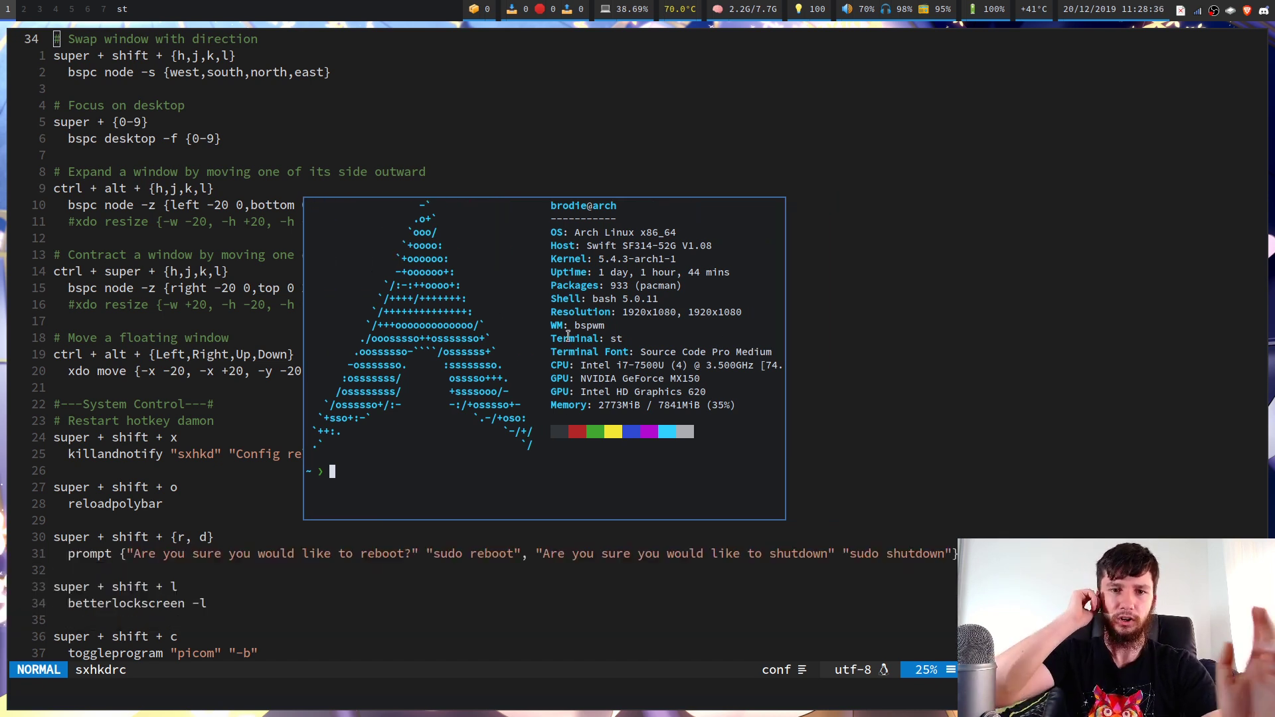
key("ctrl+alt+Right")
key("ctrl+alt+Right")
key("ctrl+alt+Right")
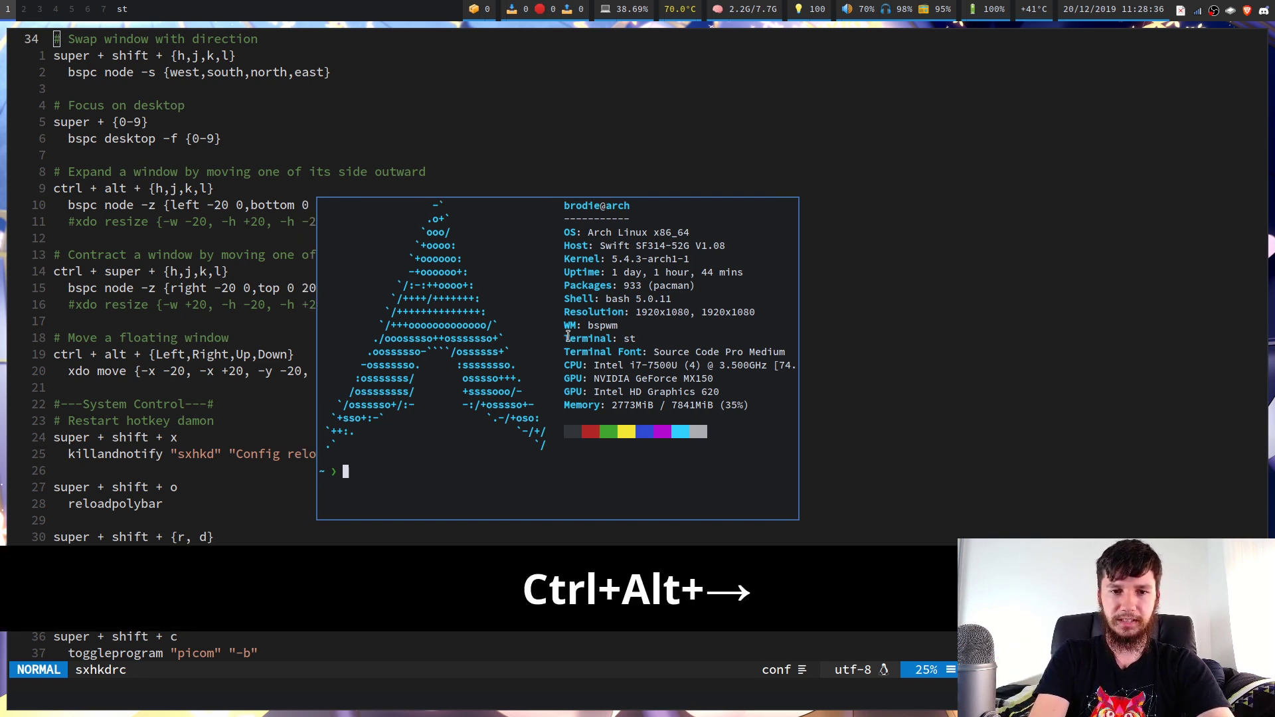
key("ctrl+alt+Right")
key("ctrl+alt+Right")
key("ctrl+alt+Right")
key("ctrl+alt+Right")
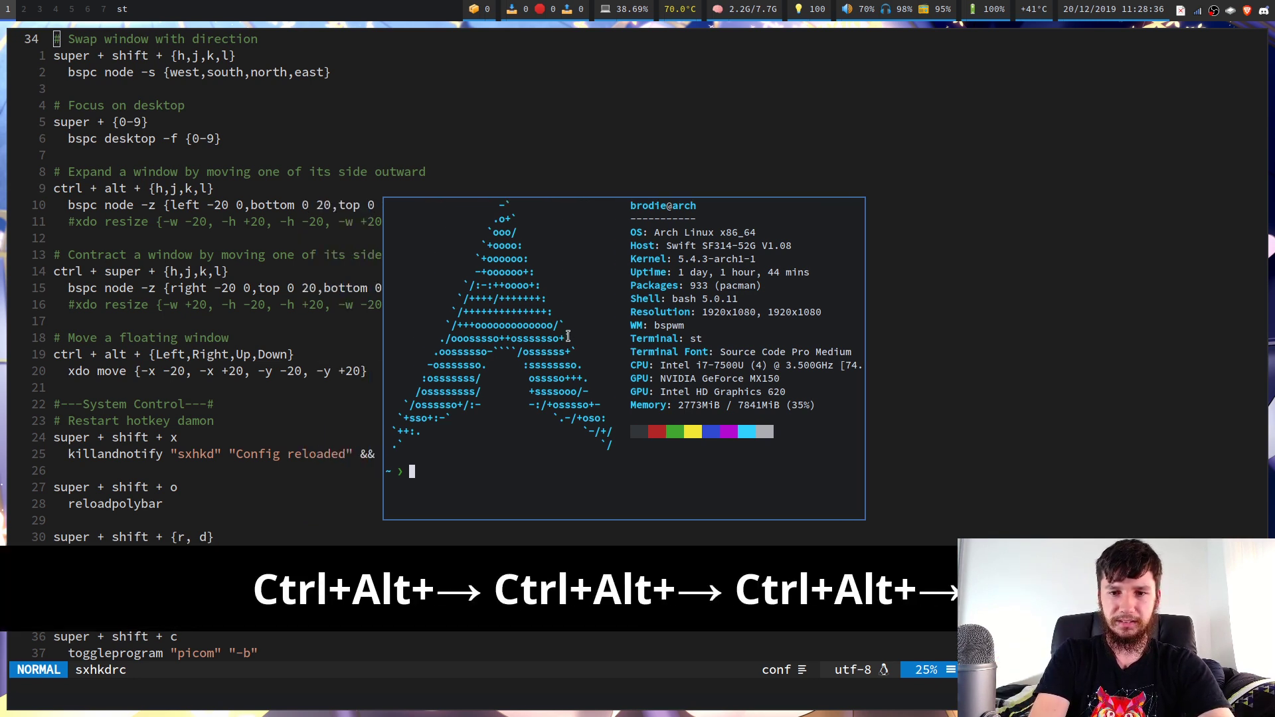
key("super+w")
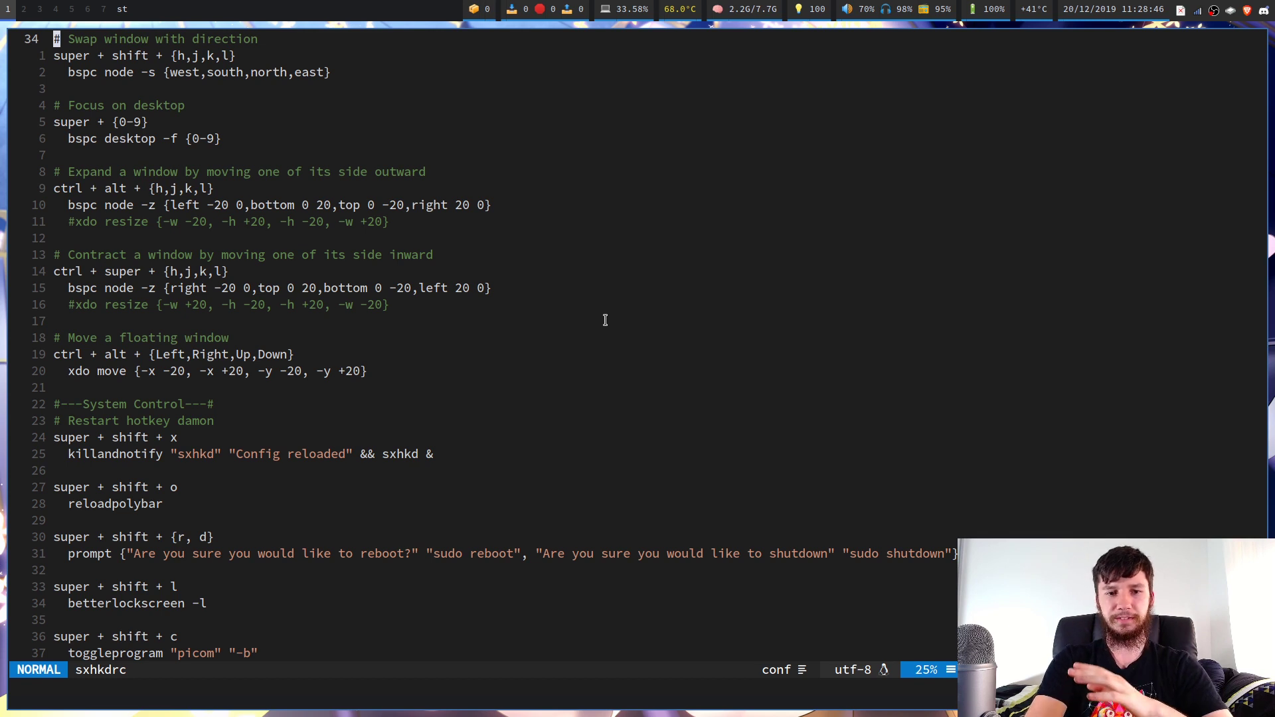
- Scroll to the System Control bindings for sxhkd/polybar reload, reboot, lock and picom
scroll(605, 320, "down", 3)
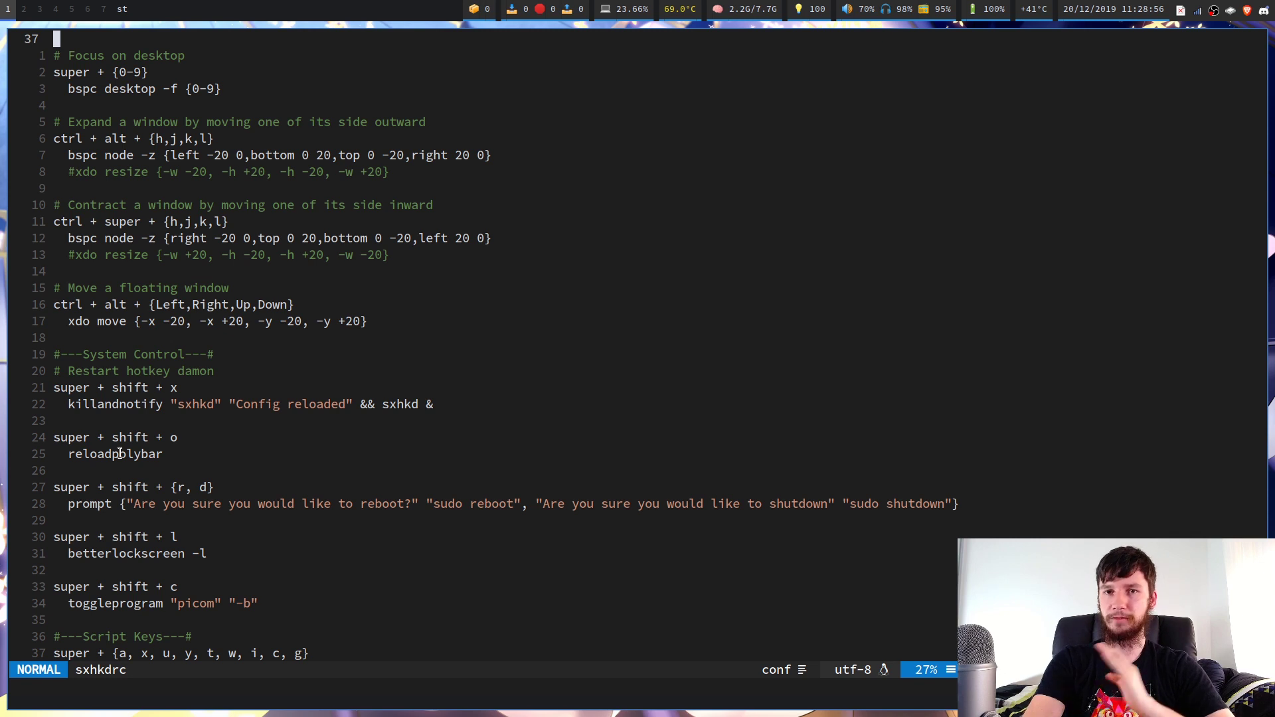
scroll(119, 454, "down", 2)
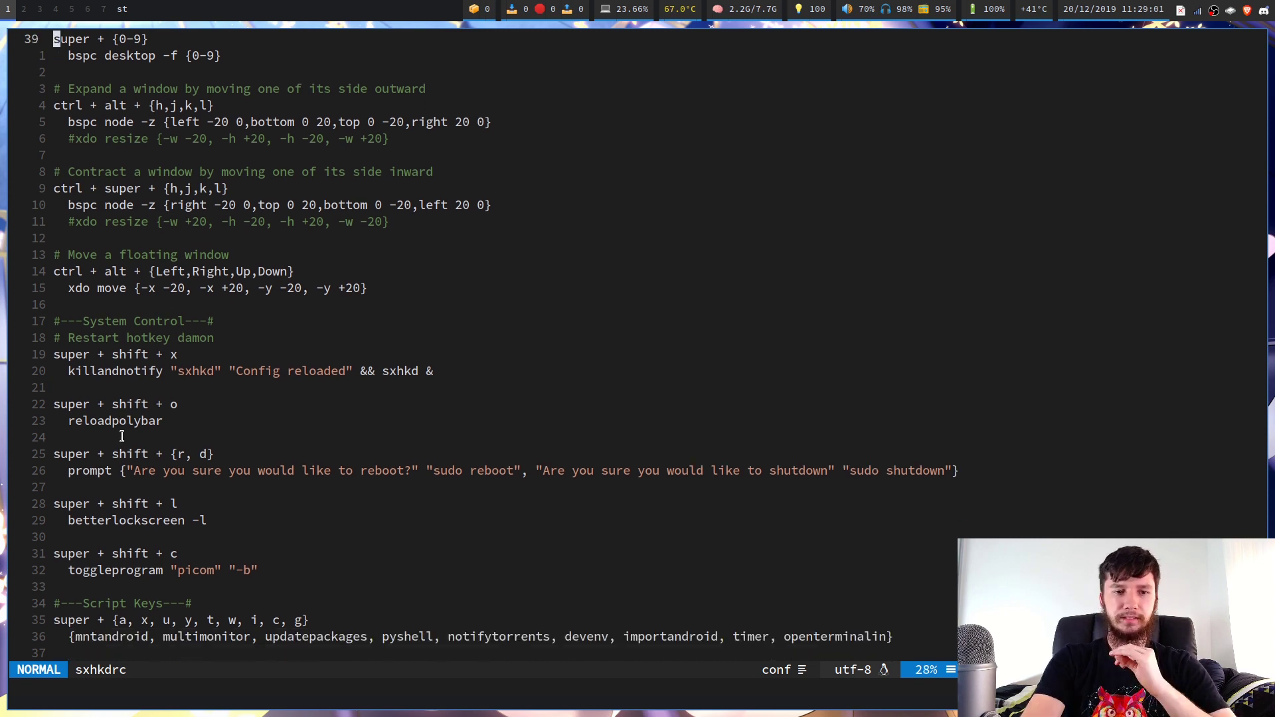
scroll(196, 452, "down", 1)
scroll(196, 452, "down", 2)
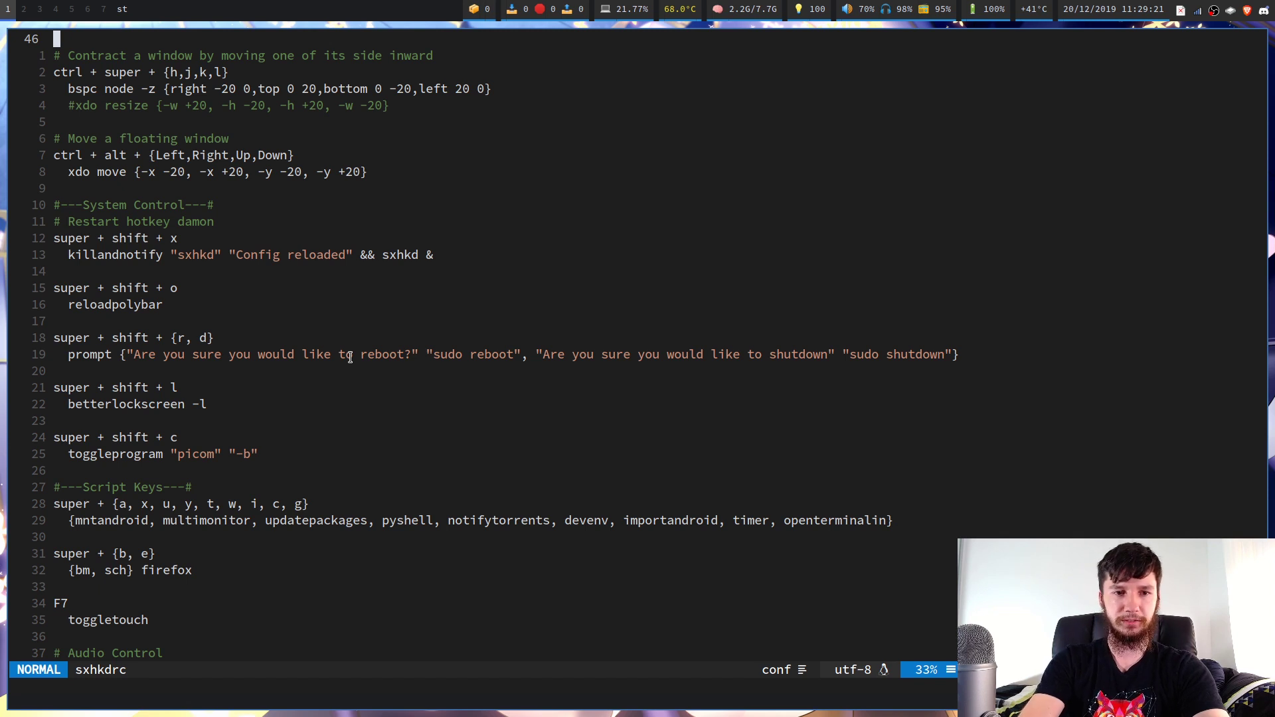
key("super+shift+r")
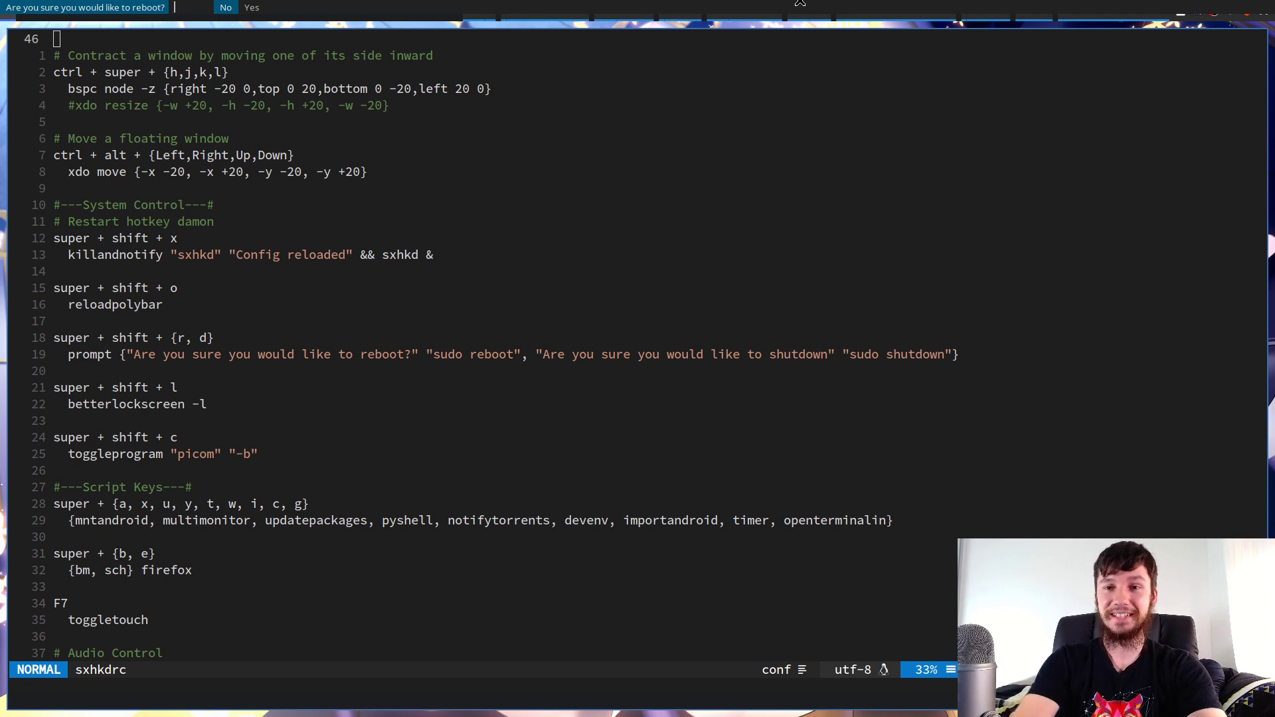
key("Escape")
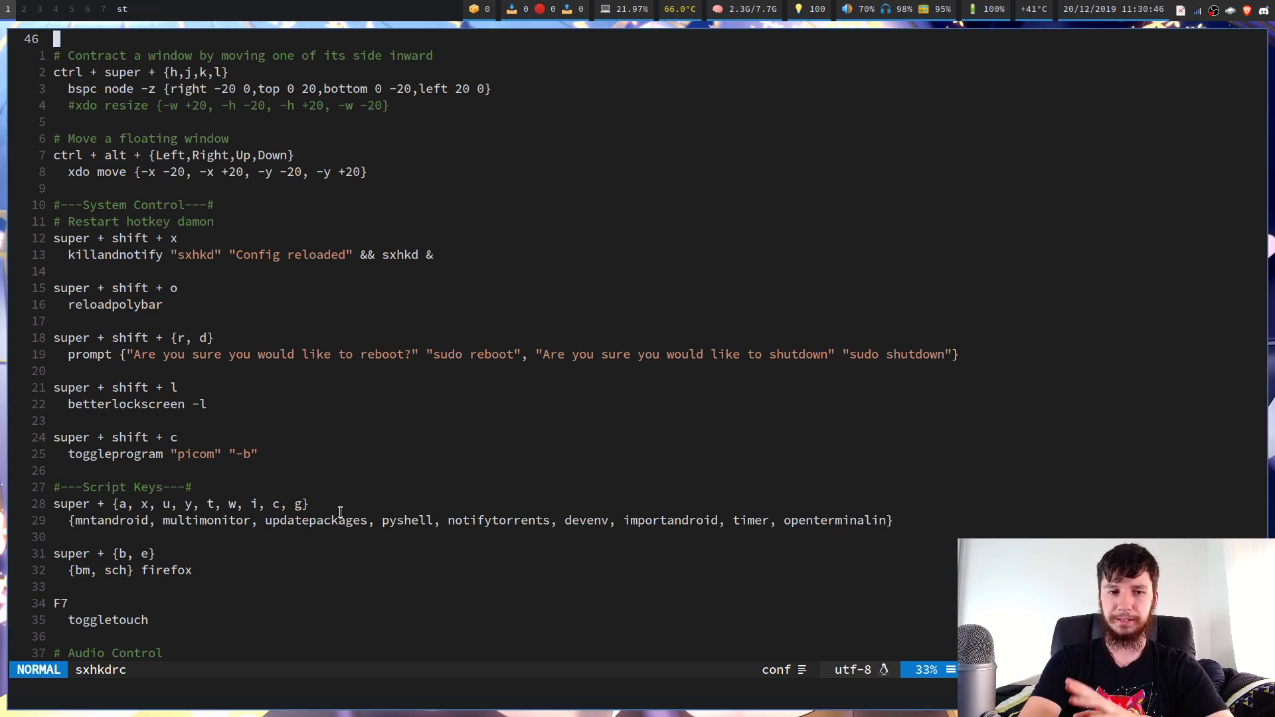
- Scroll past Screenshots to the Application Launchers bindings for dmenu_run, brave, spotify and obs
scroll(340, 512, "down", 4)
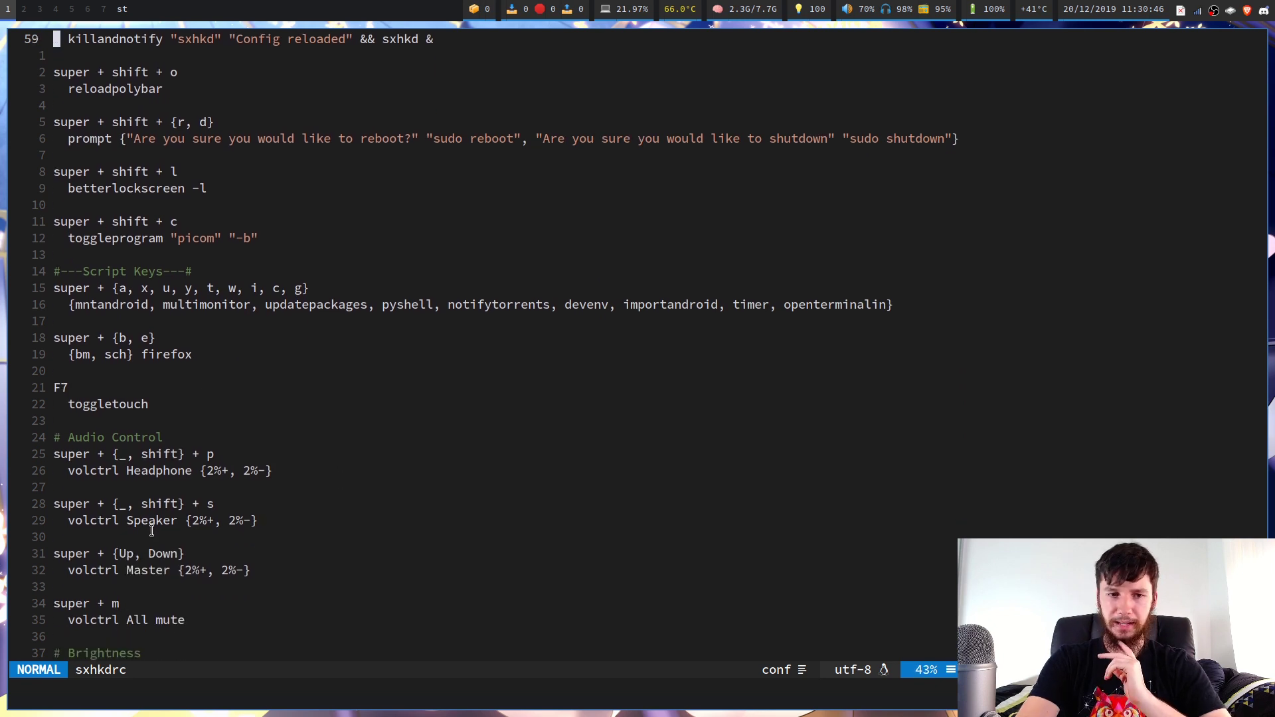
scroll(344, 404, "down", 4)
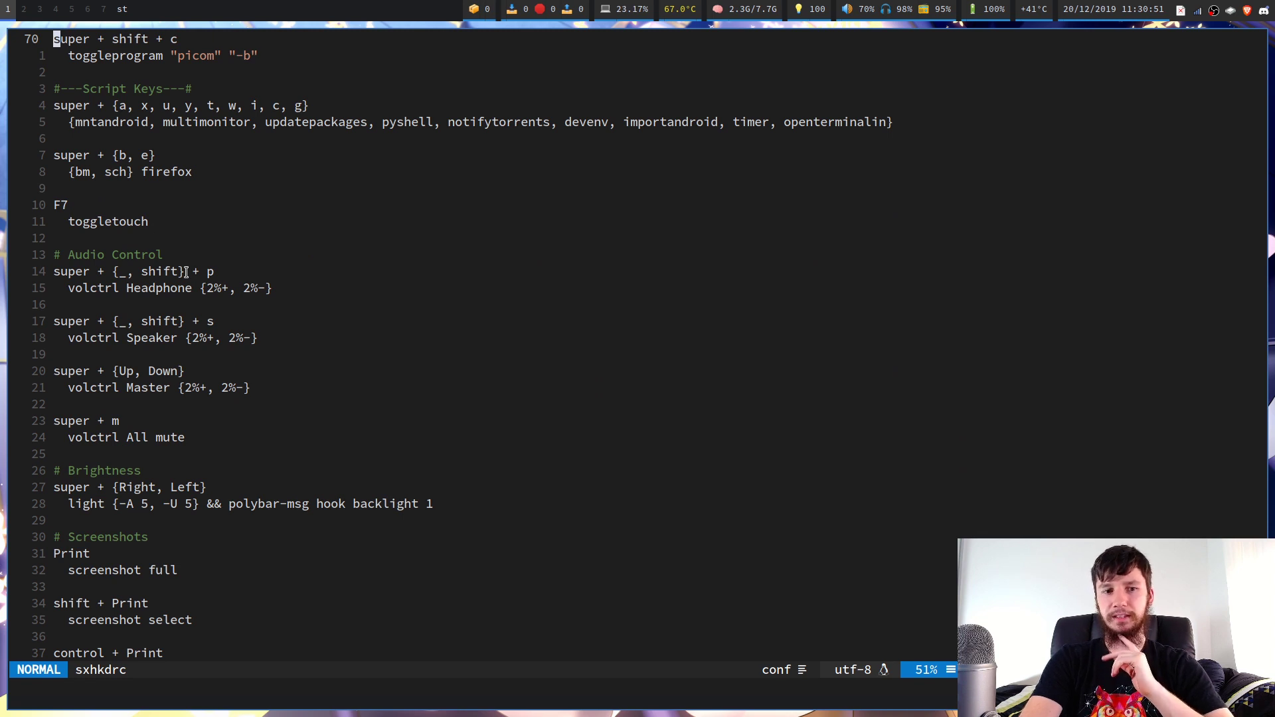
scroll(194, 471, "down", 3)
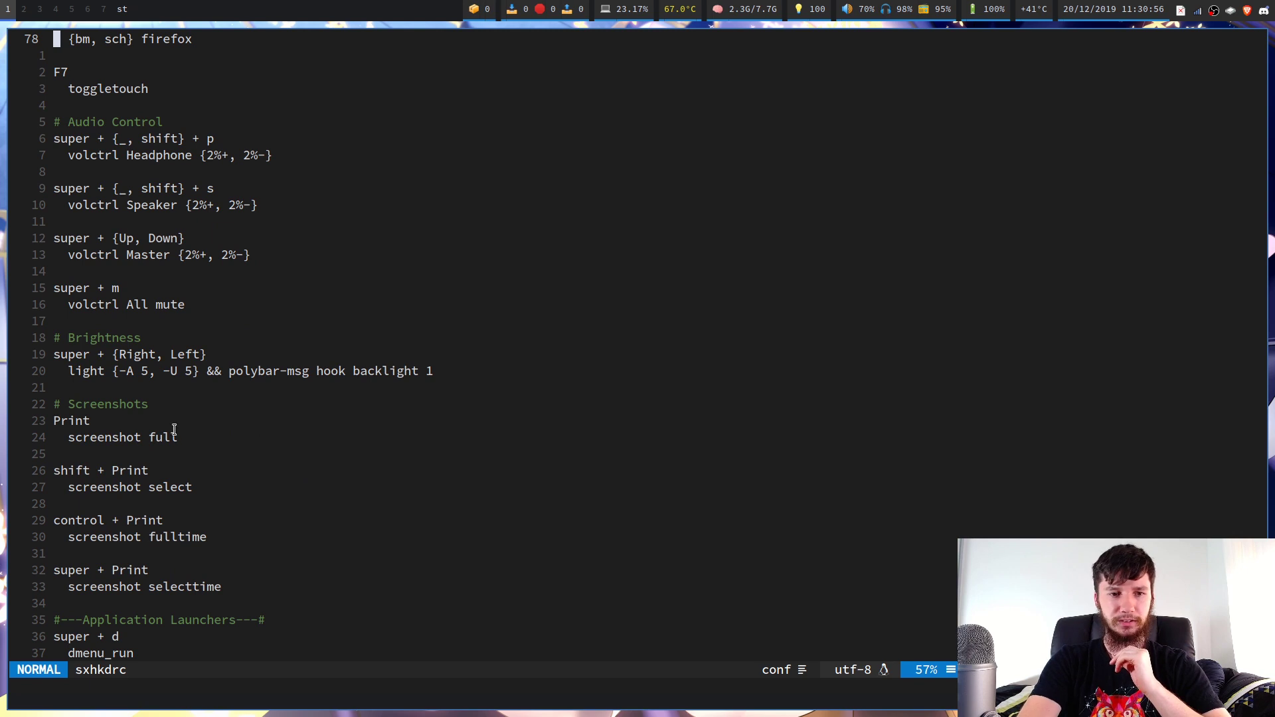
scroll(199, 411, "down", 8)
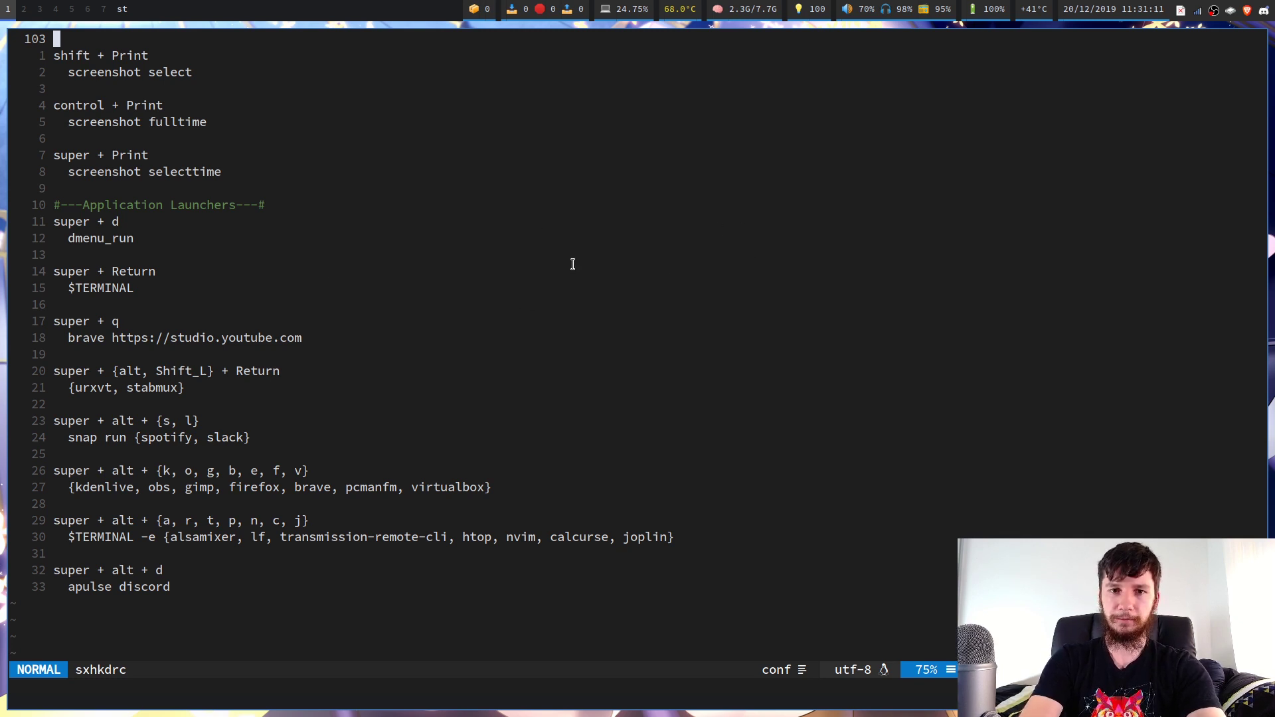
- Open a neofetch terminal beside the editor, toggling fullscreen on and off
key("super+f")
key("super+Return")
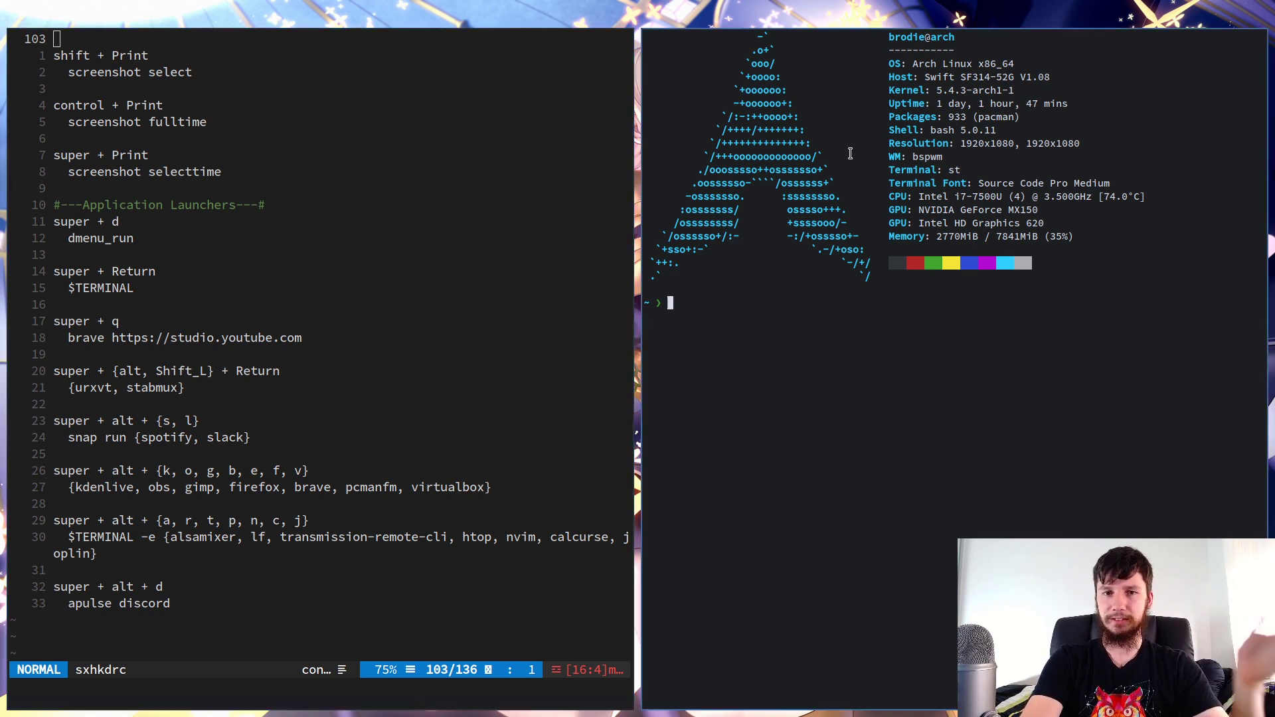
key("super+f")
key("super+f")
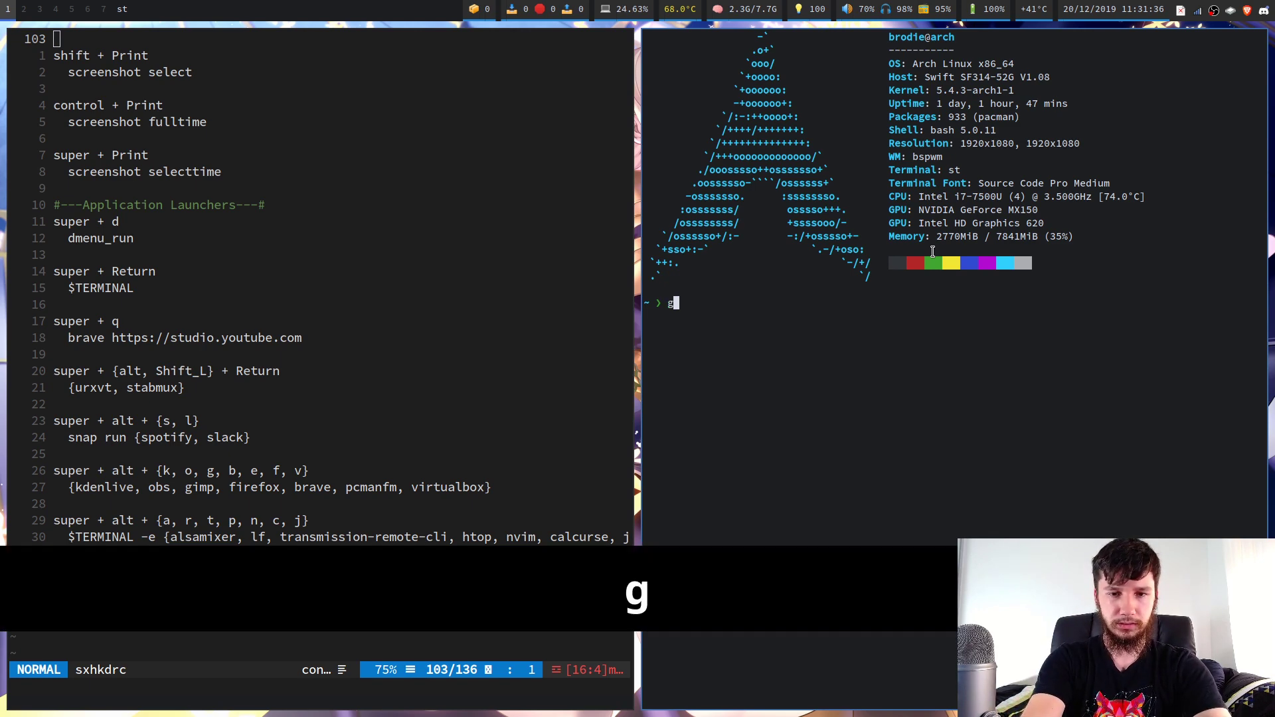
- Launch lf, go to ~/videos/anime, and play the Star Twinkle Precure episode
type("lf")
key("Return")
key("g")
key("v")
key("a")
key("h")
key("l")
key("j")
key("j")
key("j")
key("k")
key("l")
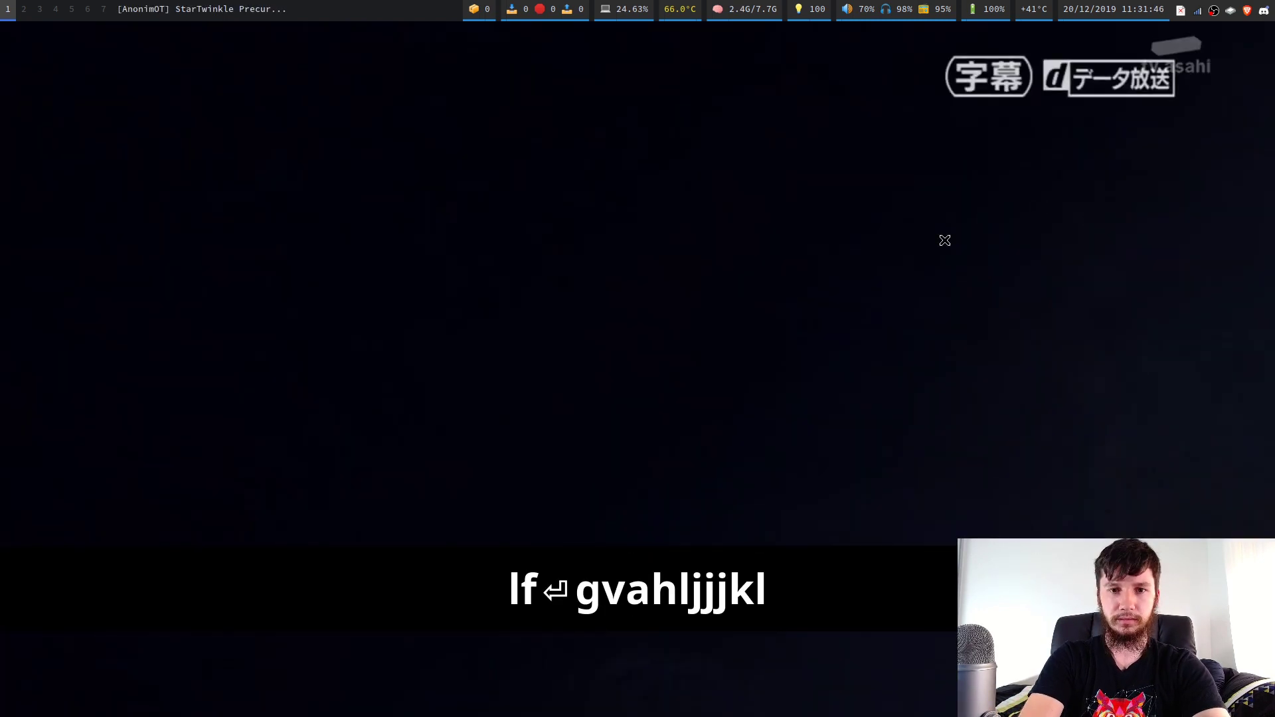
- Pause the video, toggle its fullscreen off and on, then close mpv
key("space")
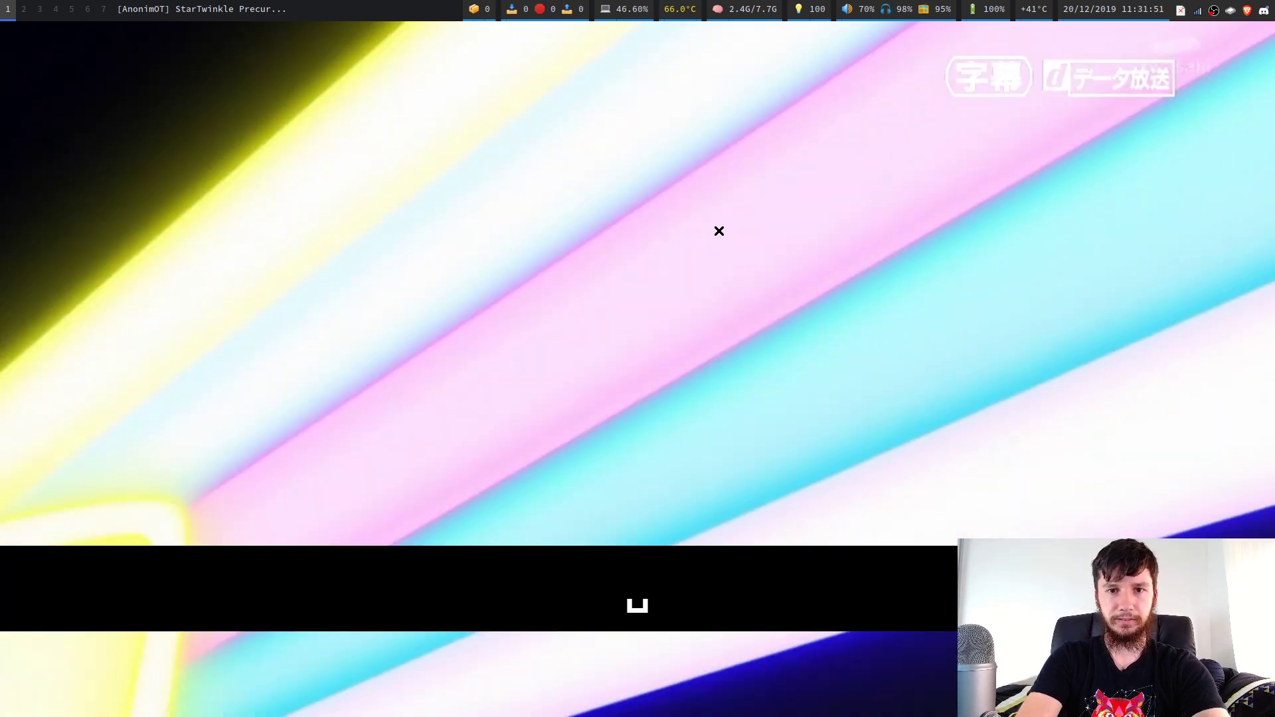
key("f")
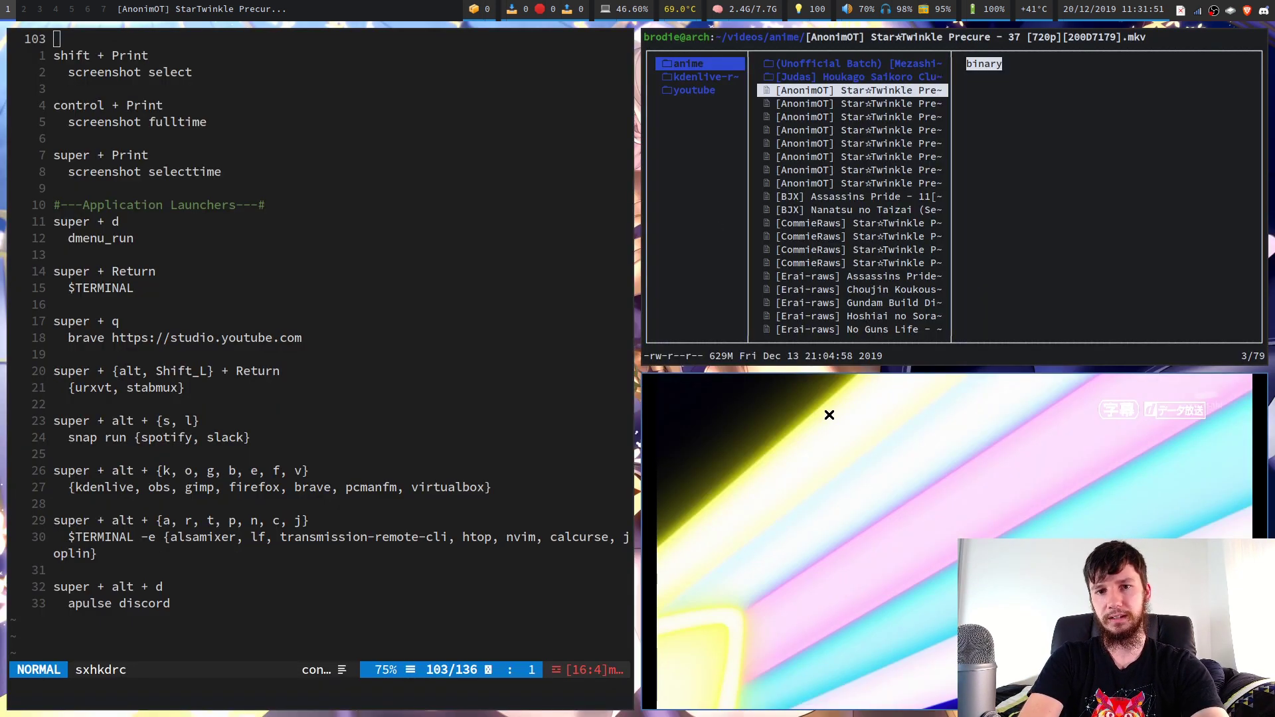
key("f")
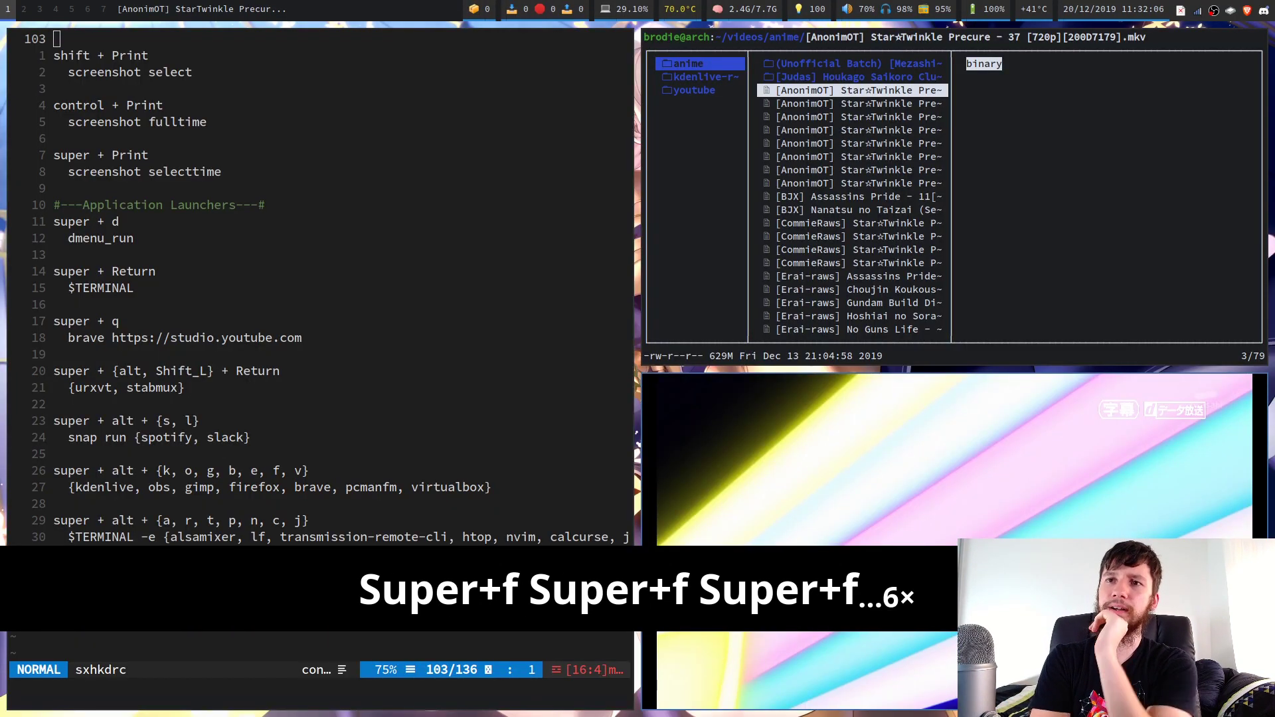
key("super+q")
key("super+q")
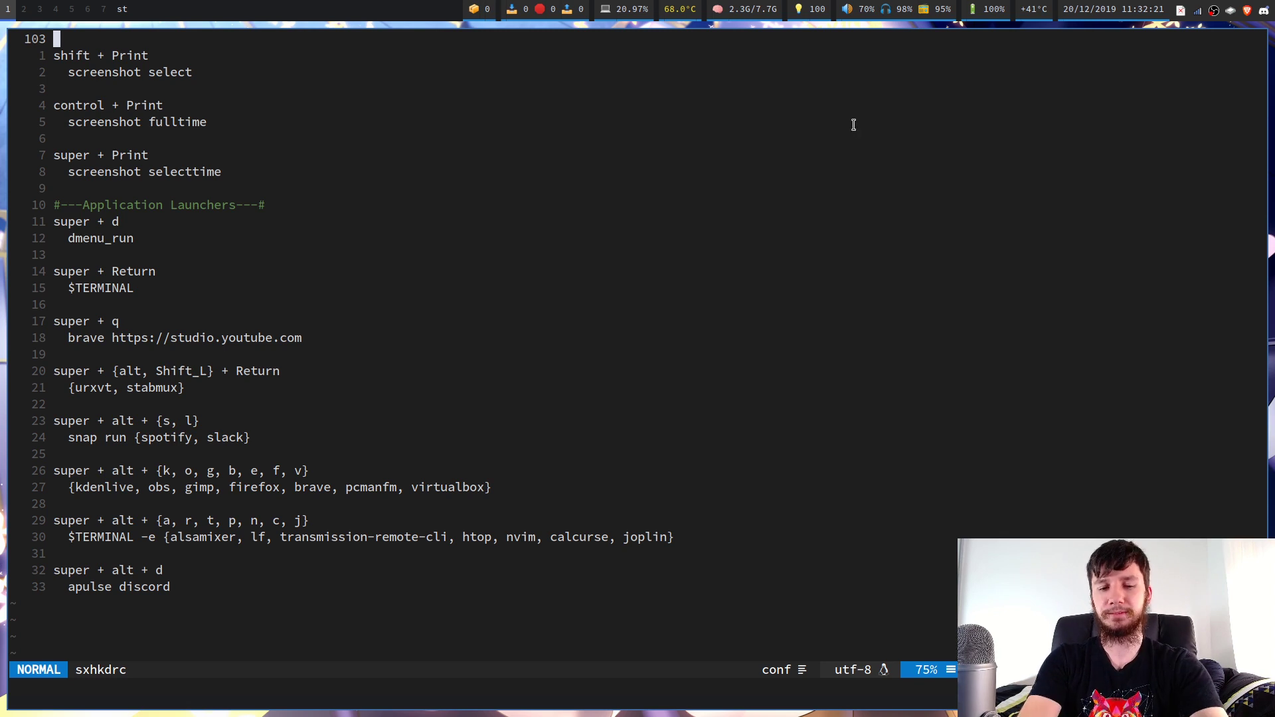
- Open PCManFM on the ToUpload folder beside the editor from a new terminal
key("super+Return")
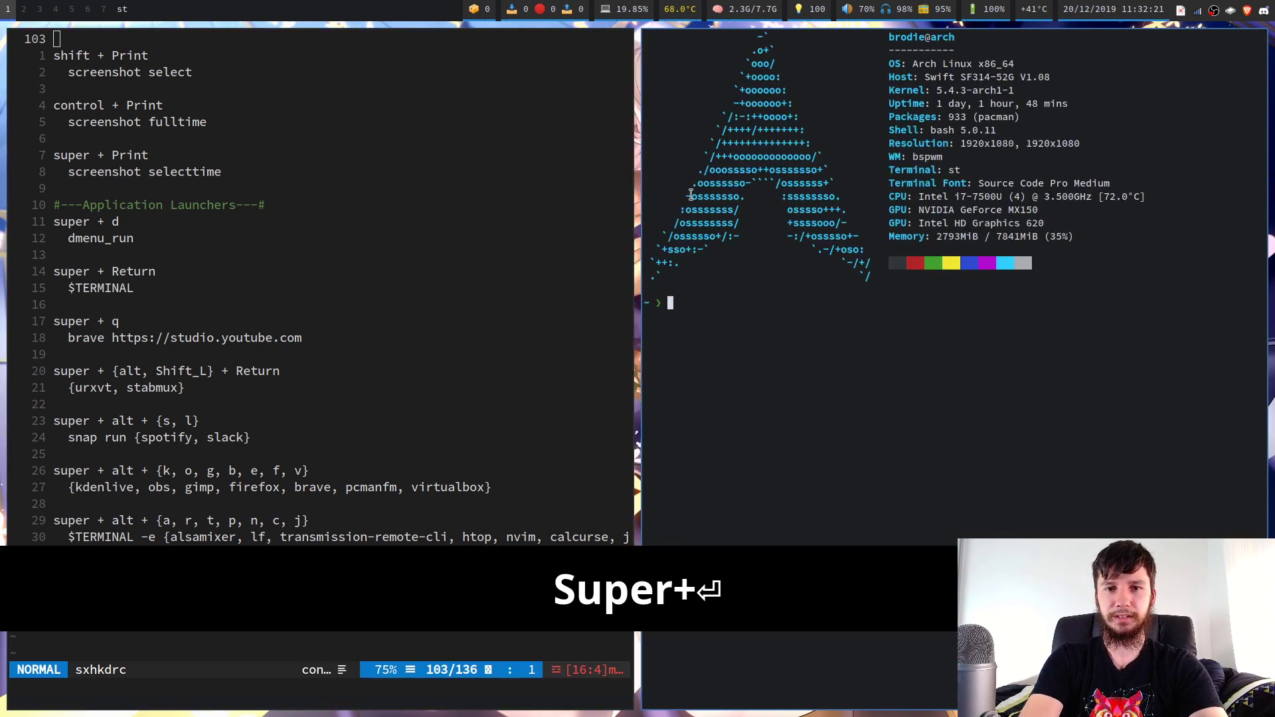
key("super+f")
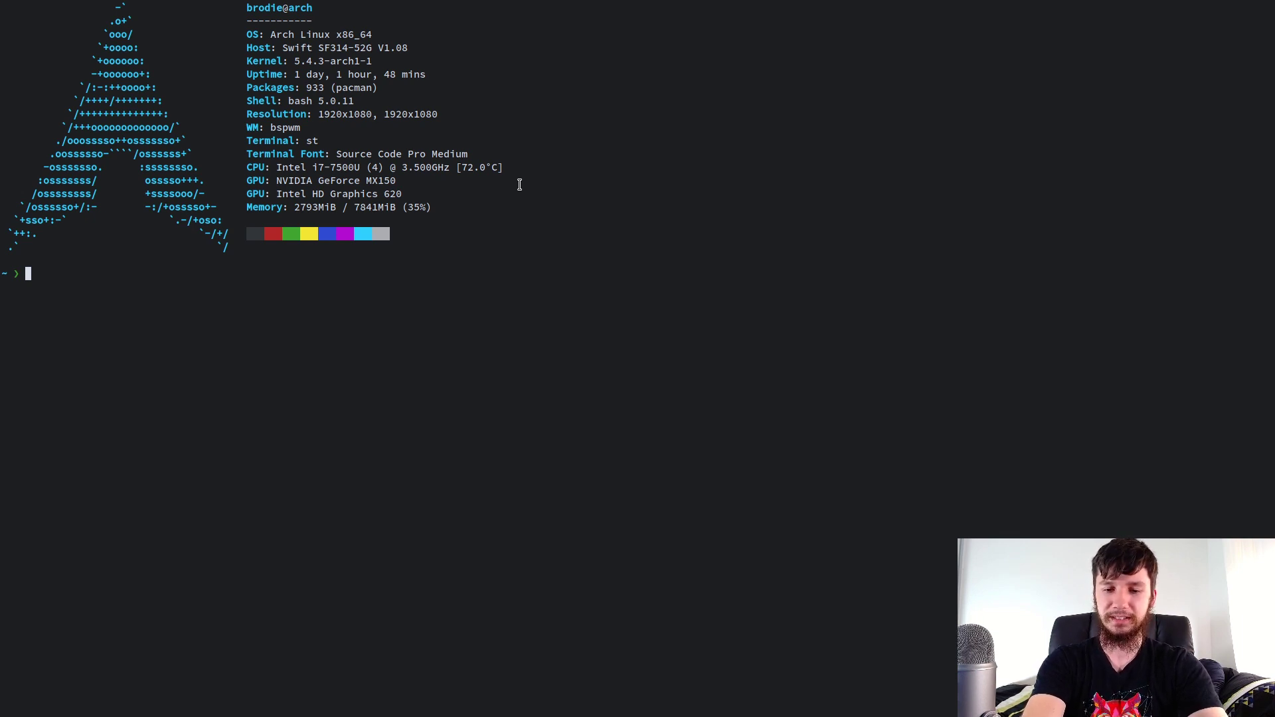
key("super+l")
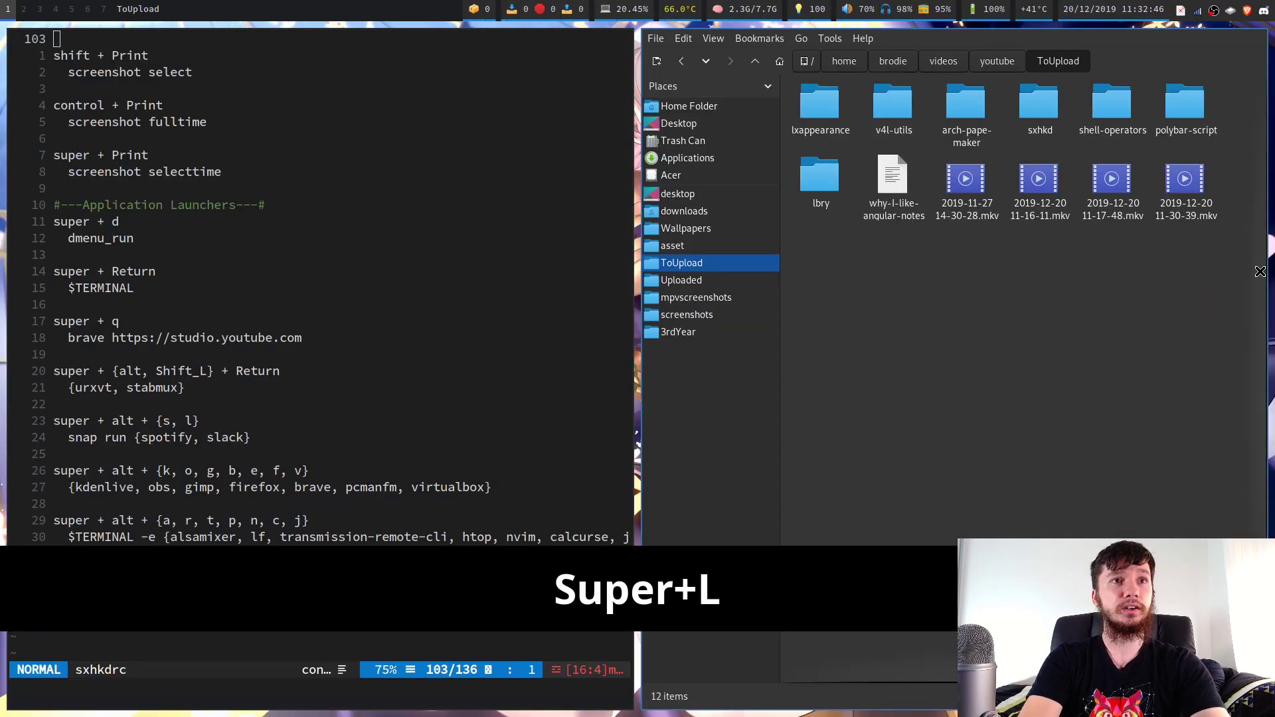
key("super+h")
key("super+f")
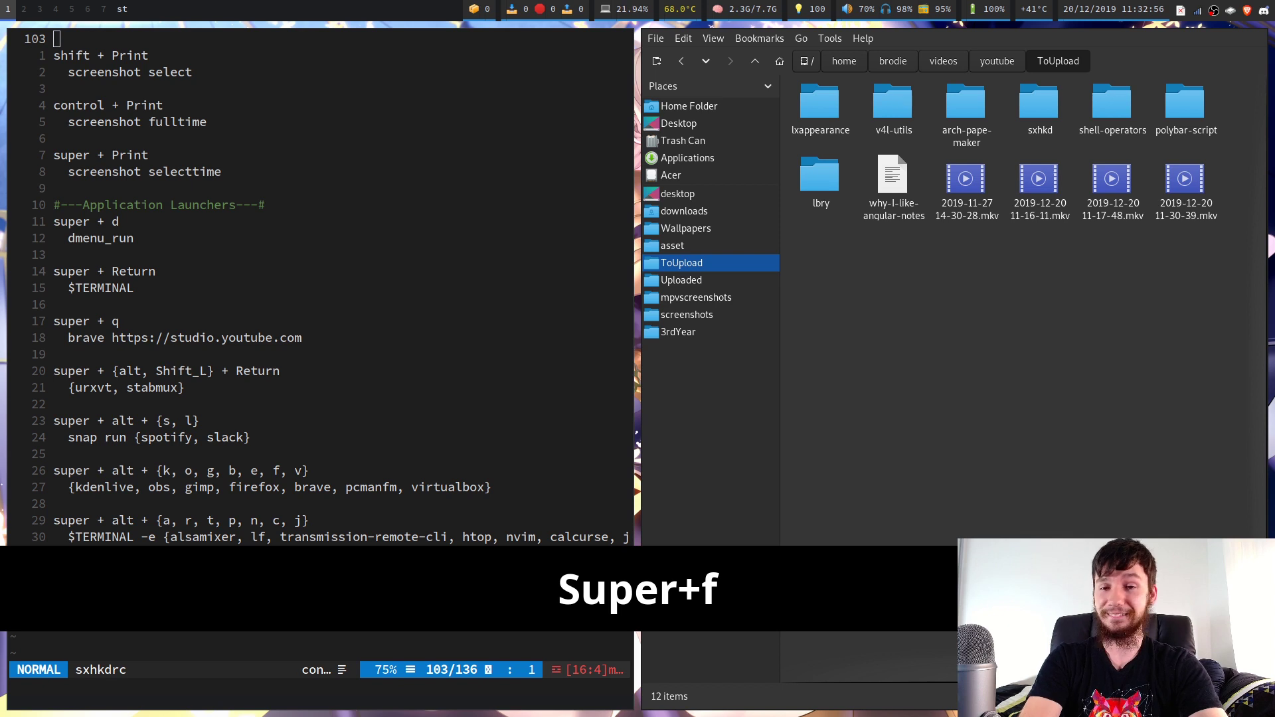
key("super+q")
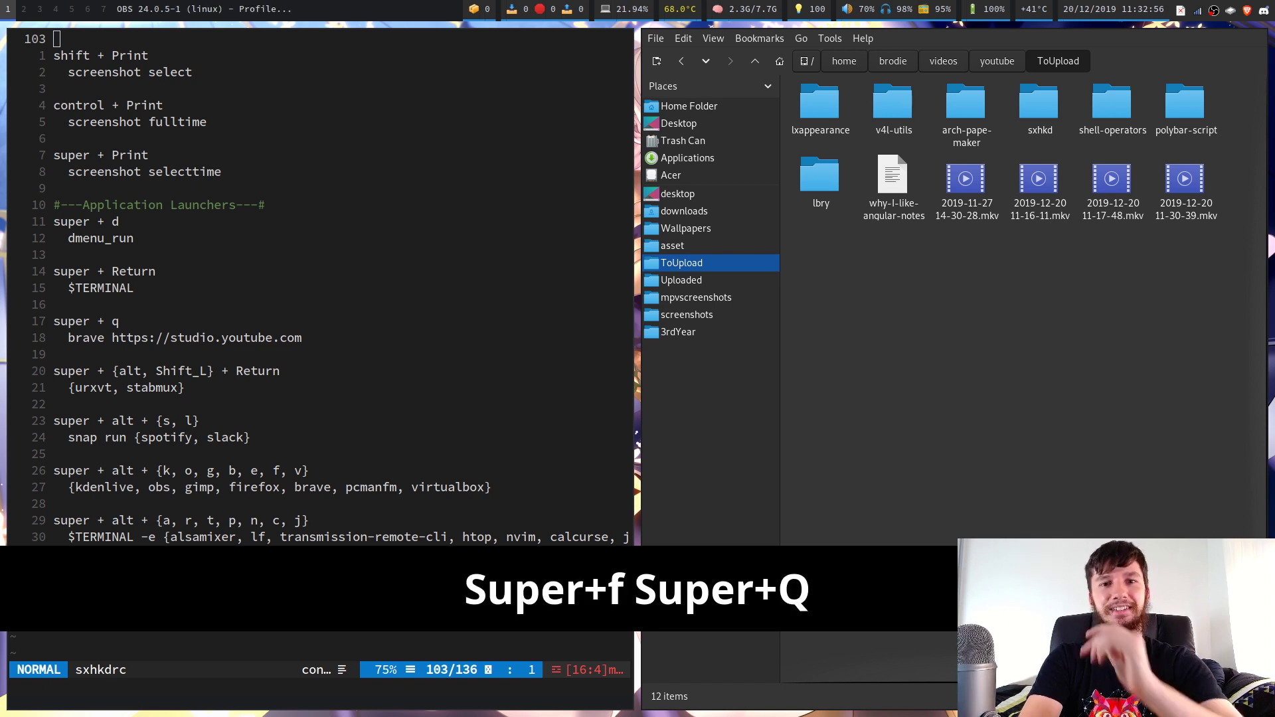
- Cycle focus to the file manager and back, then scroll sxhkdrc up to BSPWM Bindings
key("super+l")
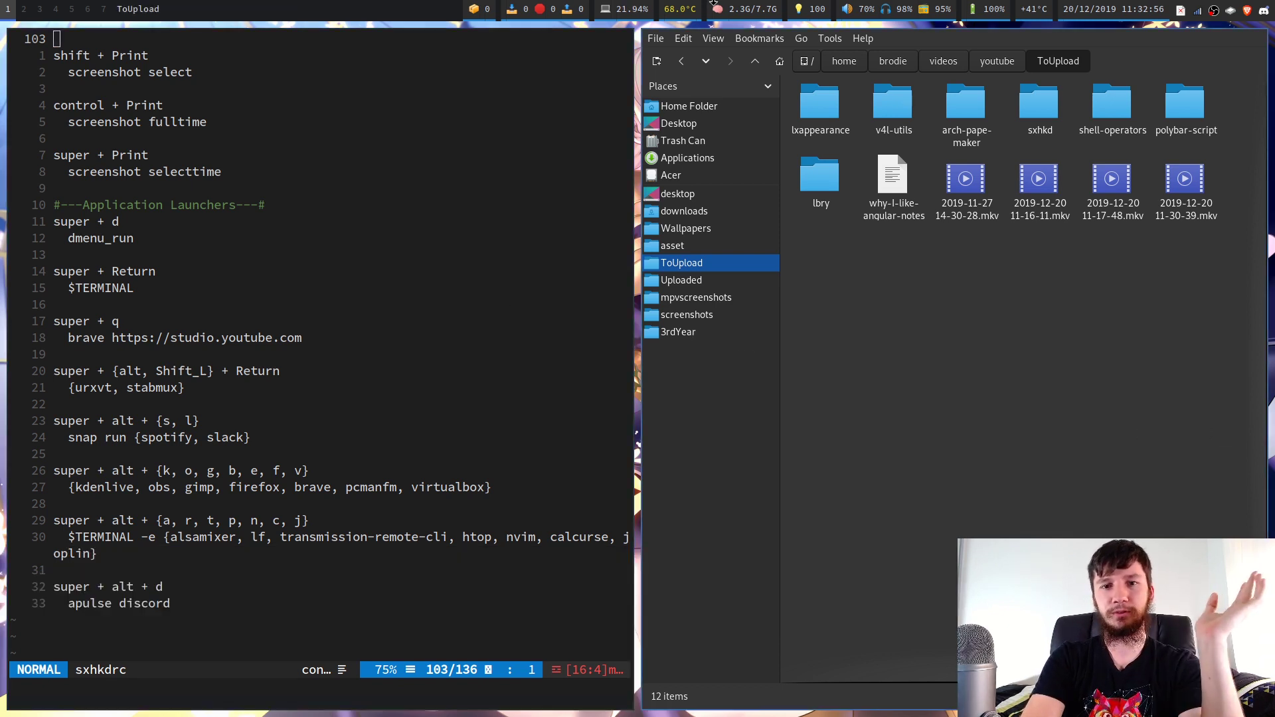
key("super+j")
key("super+j")
scroll(347, 126, "up", 20)
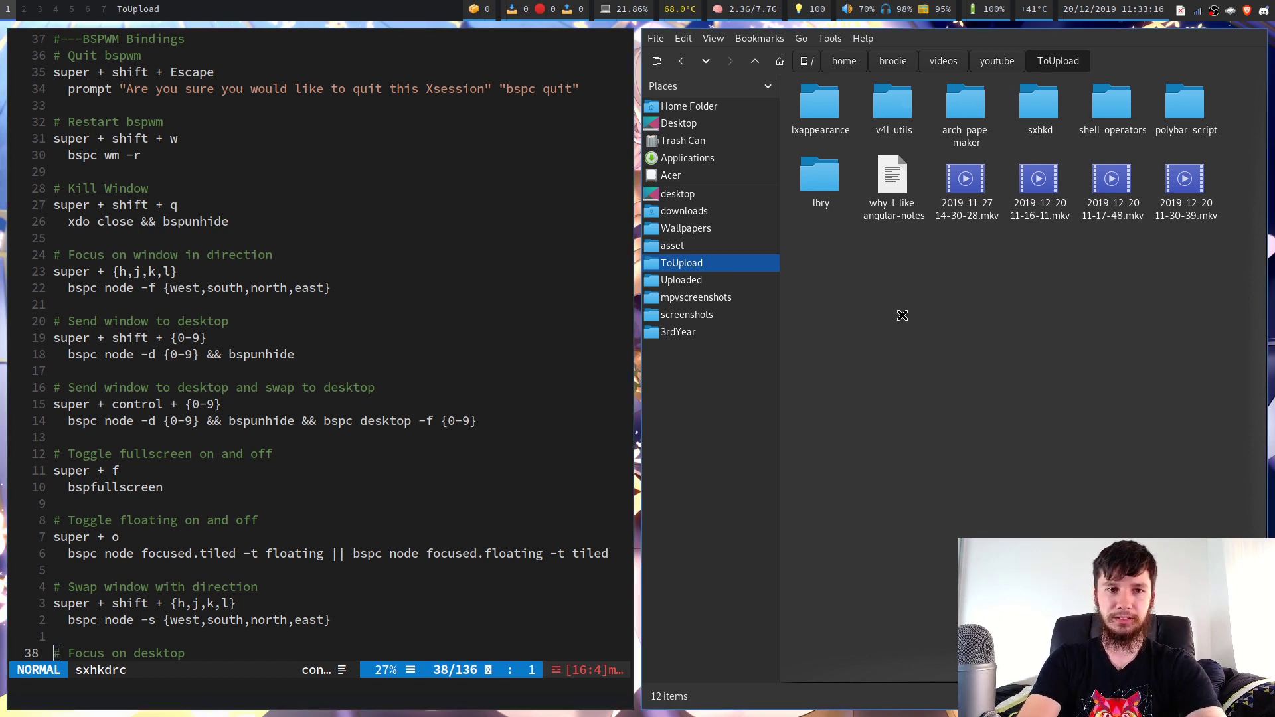
- Close the PCManFM window with Super+Shift+Q so the editor fills the screen
key("super+shift+q")
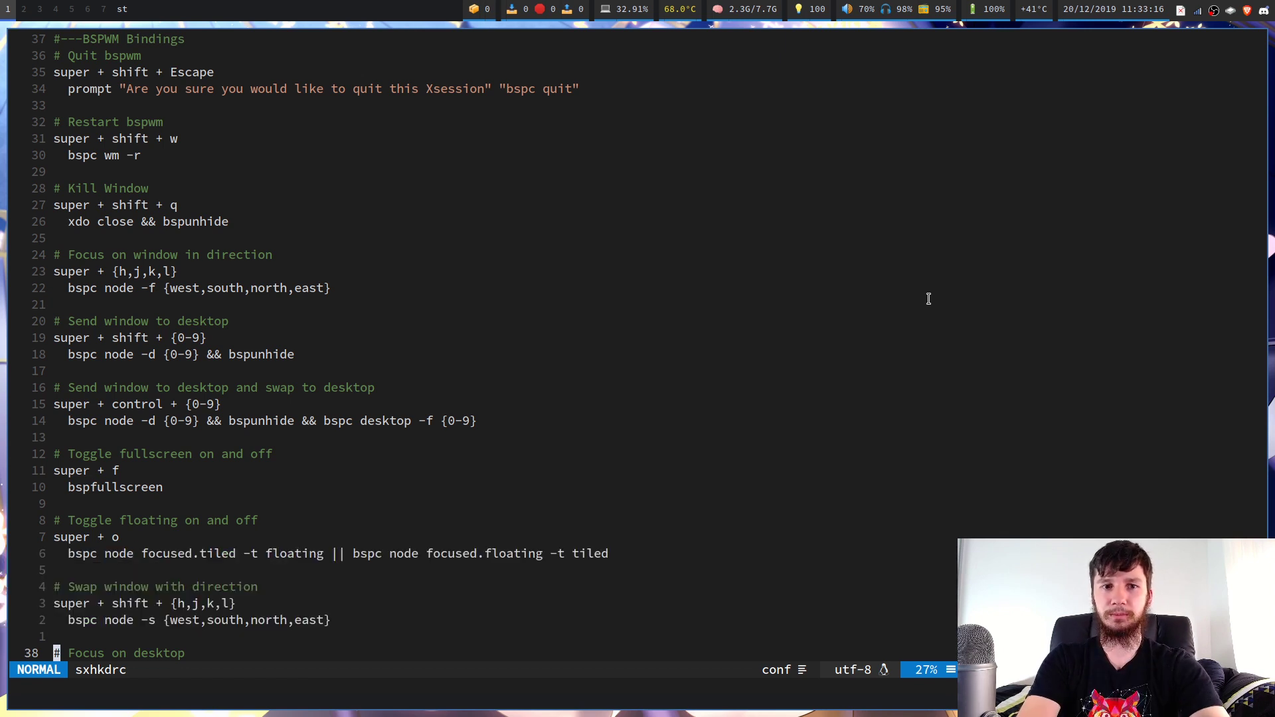
key("super+l")
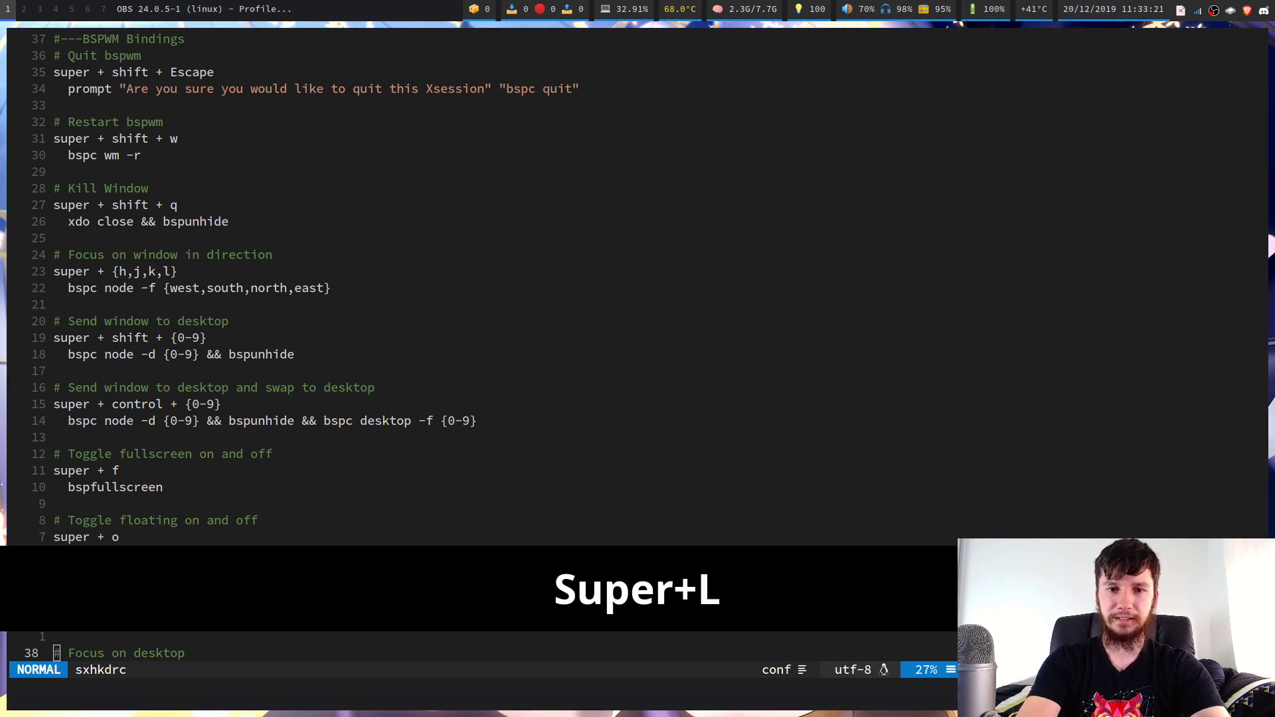